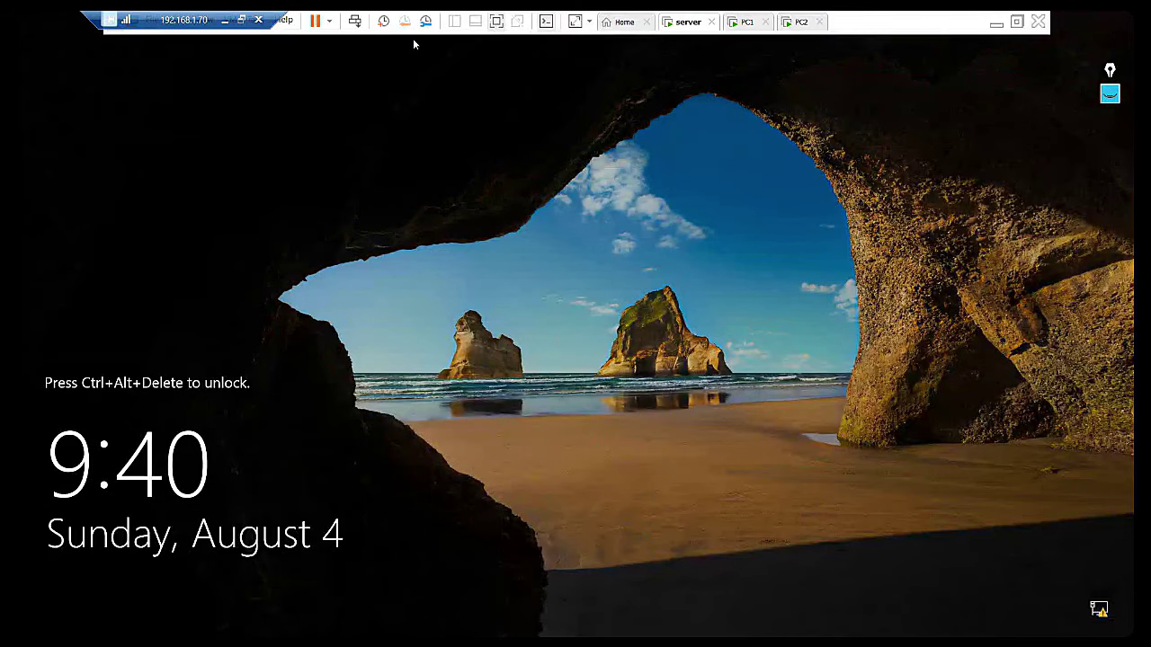
Sign in to the server VM as LEARNING\Administrator with the administrator password
left_click(355, 22)
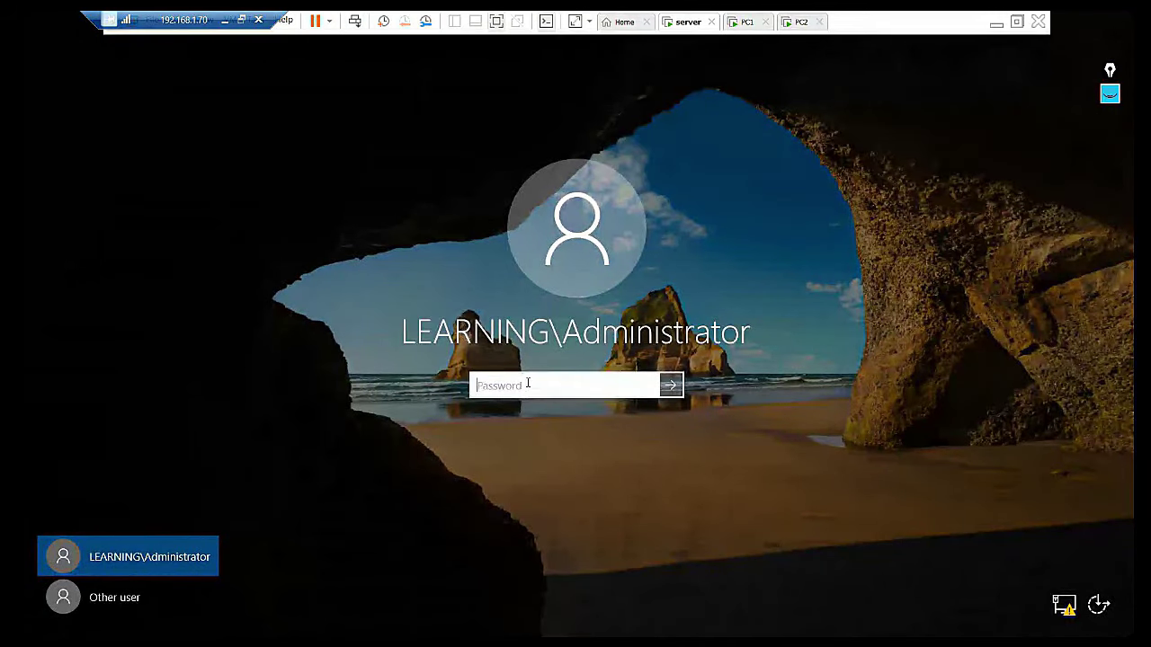
key("Return")
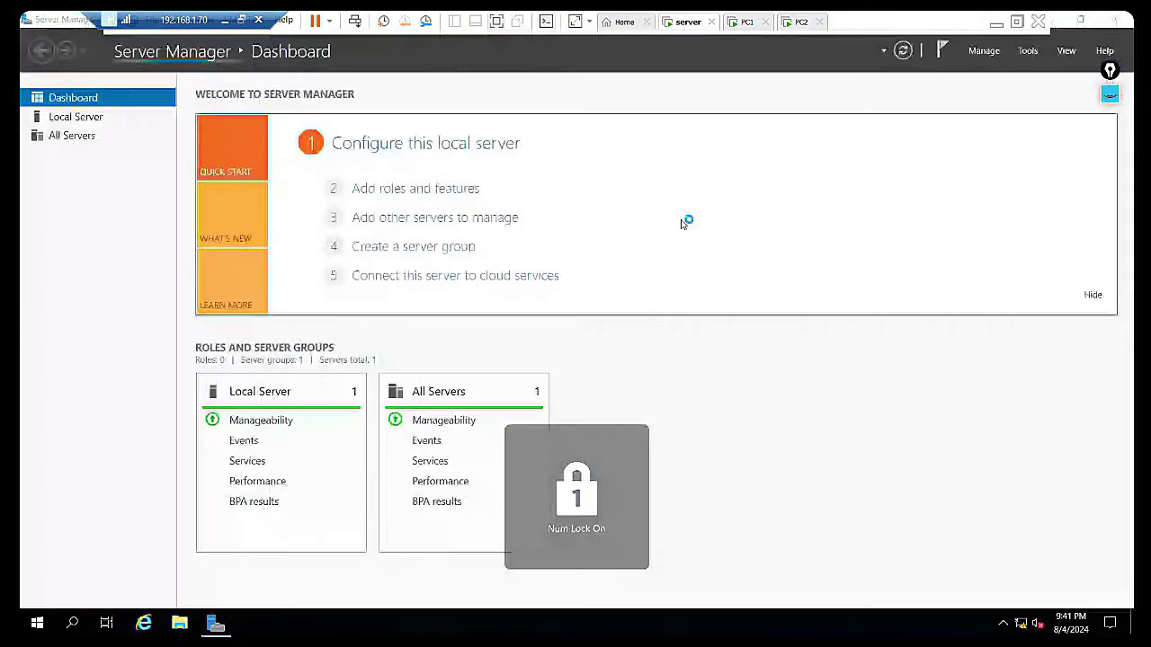
left_click(1028, 51)
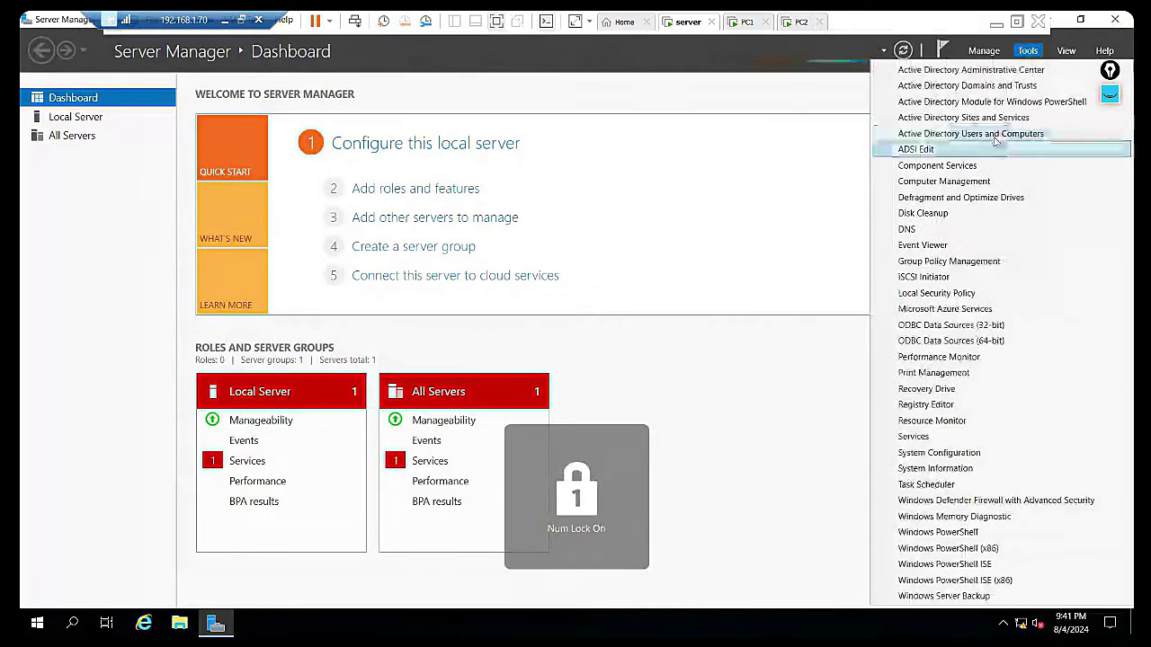
left_click(772, 151)
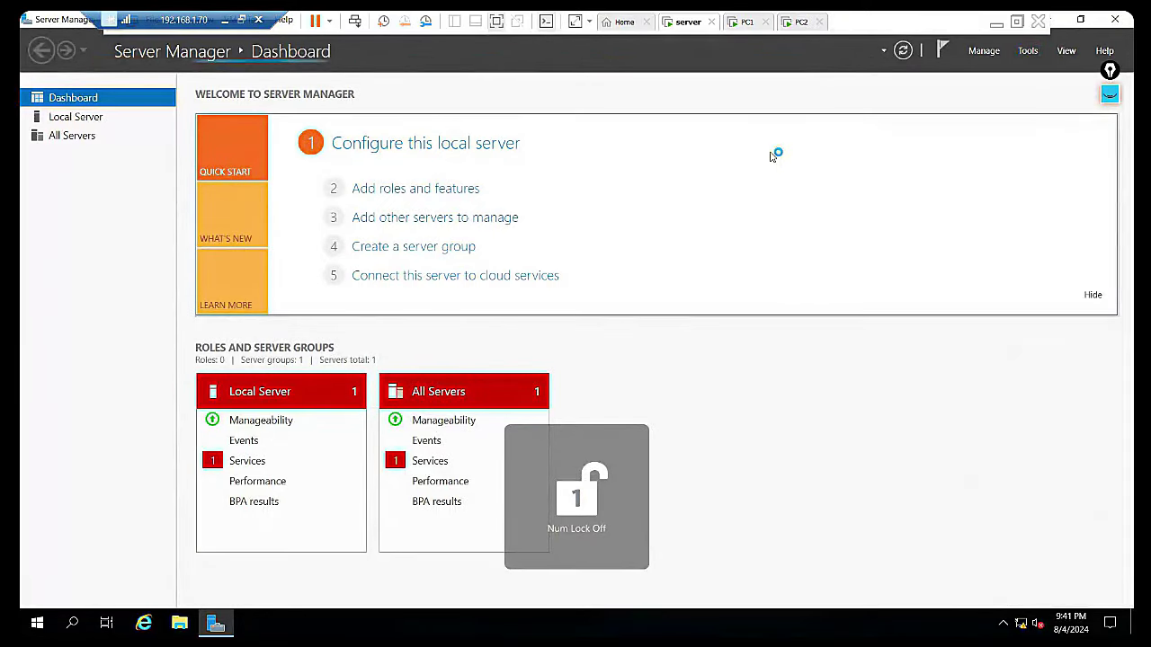
Launch Active Directory Users and Computers by running dsa.msc from the Run box
key("super+r")
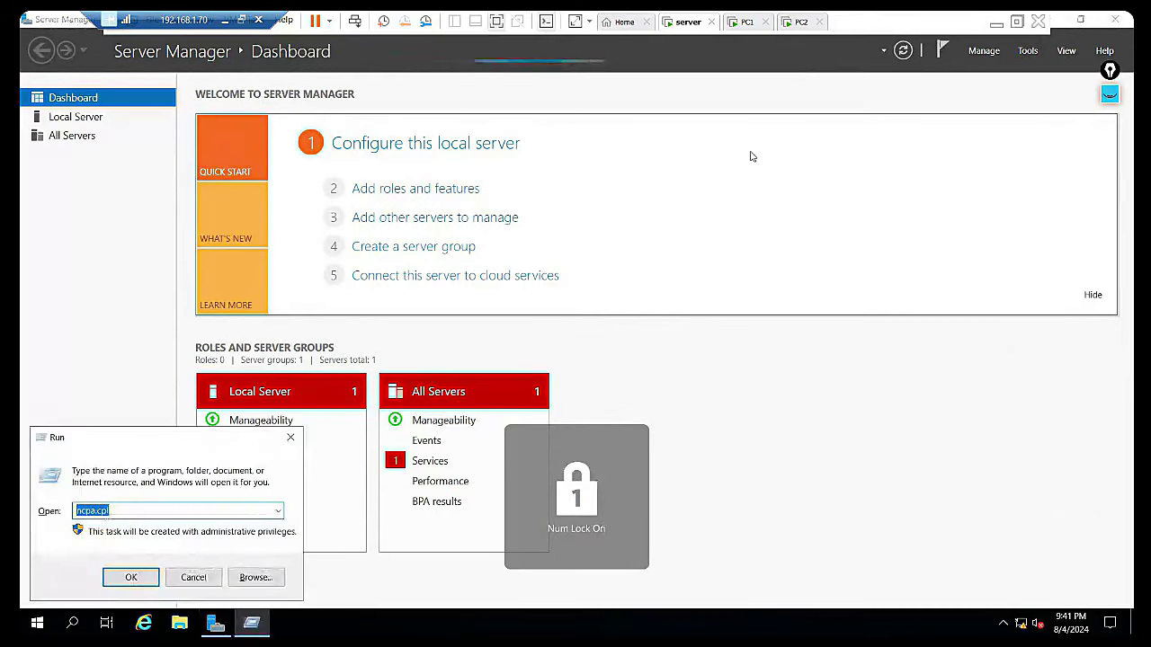
type("dsa")
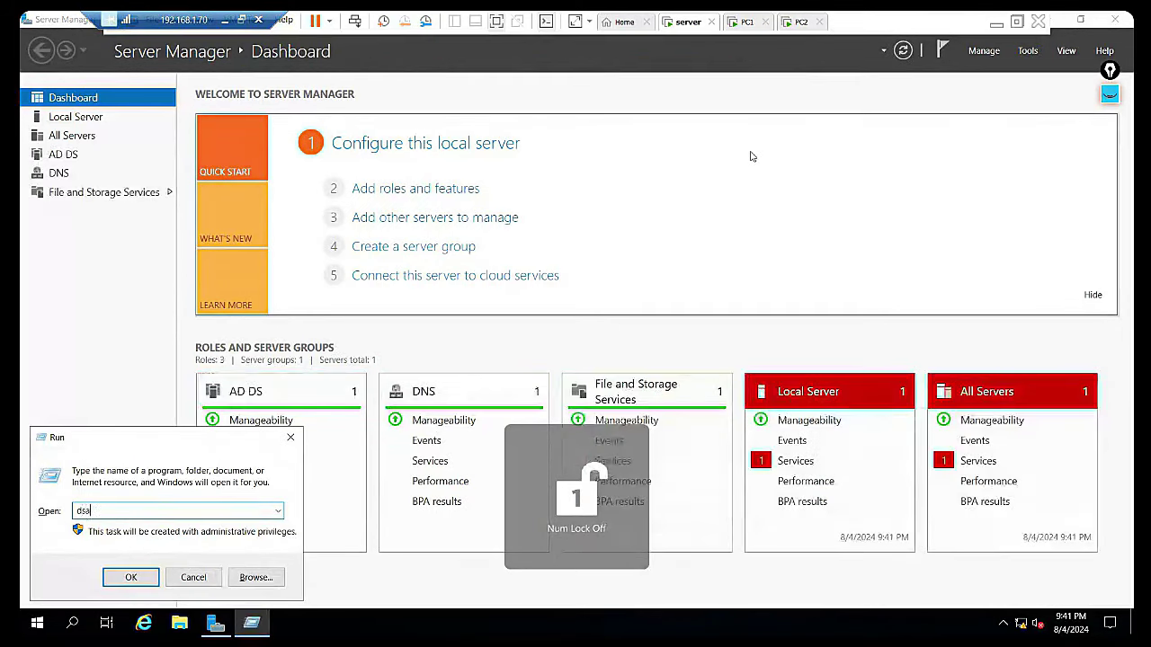
key("Num_Lock")
key("Num_Lock")
key("Num_Lock")
type(".msc")
key("Num_Lock")
key("Num_Lock")
key("Num_Lock")
key("Num_Lock")
key("Num_Lock")
key("Num_Lock")
key("Num_Lock")
key("Num_Lock")
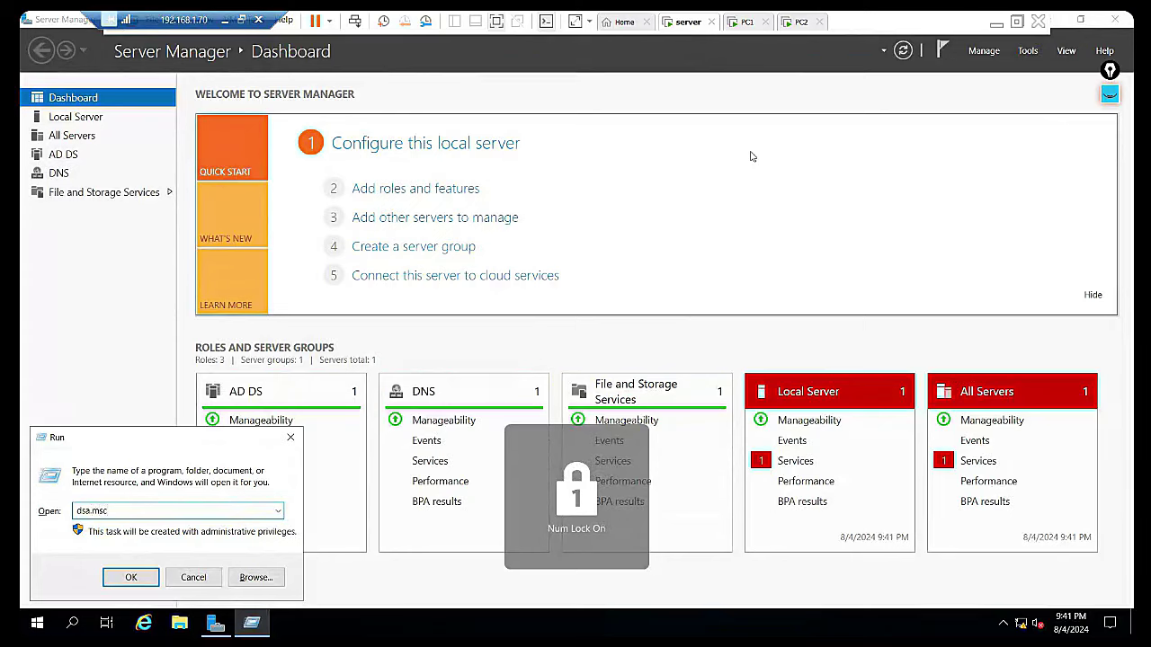
key("Num_Lock")
key("Num_Lock")
key("Num_Lock")
key("Return")
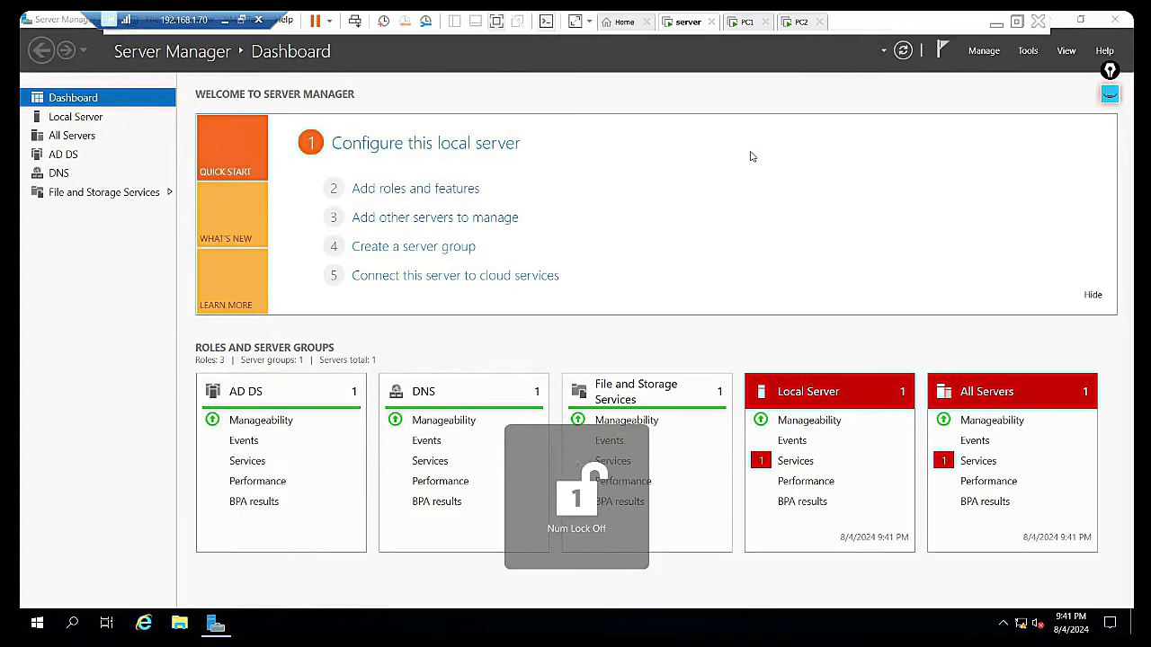
key("Num_Lock")
key("Num_Lock")
key("Num_Lock")
key("Num_Lock")
key("Num_Lock")
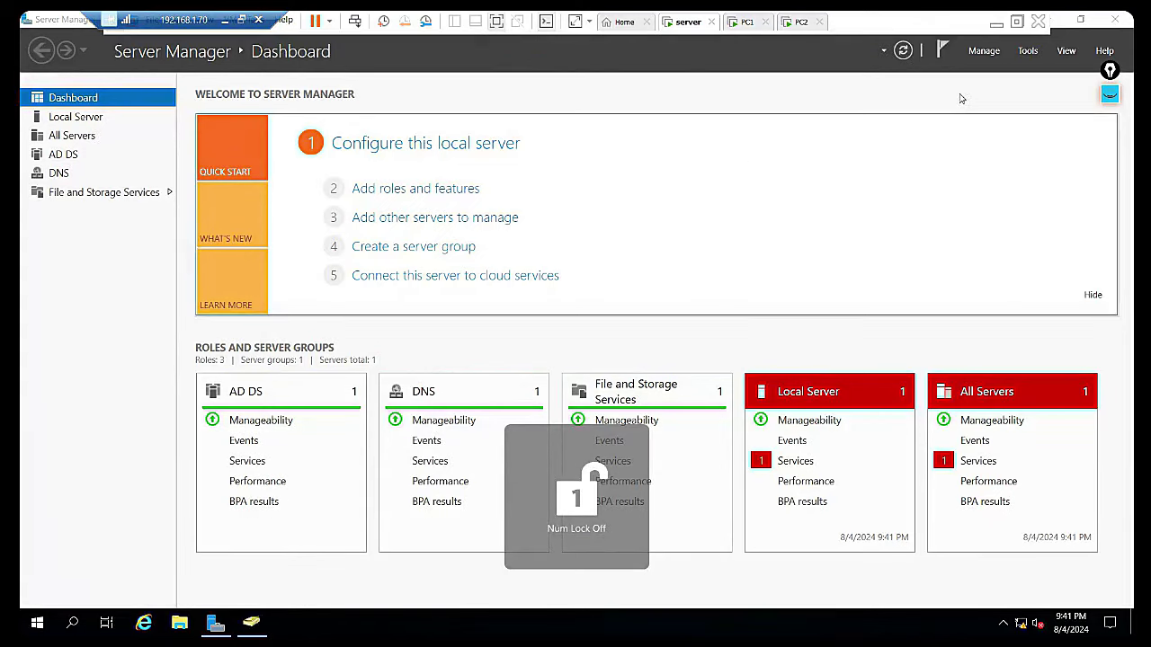
key("Num_Lock")
key("Num_Lock")
key("Num_Lock")
key("Num_Lock")
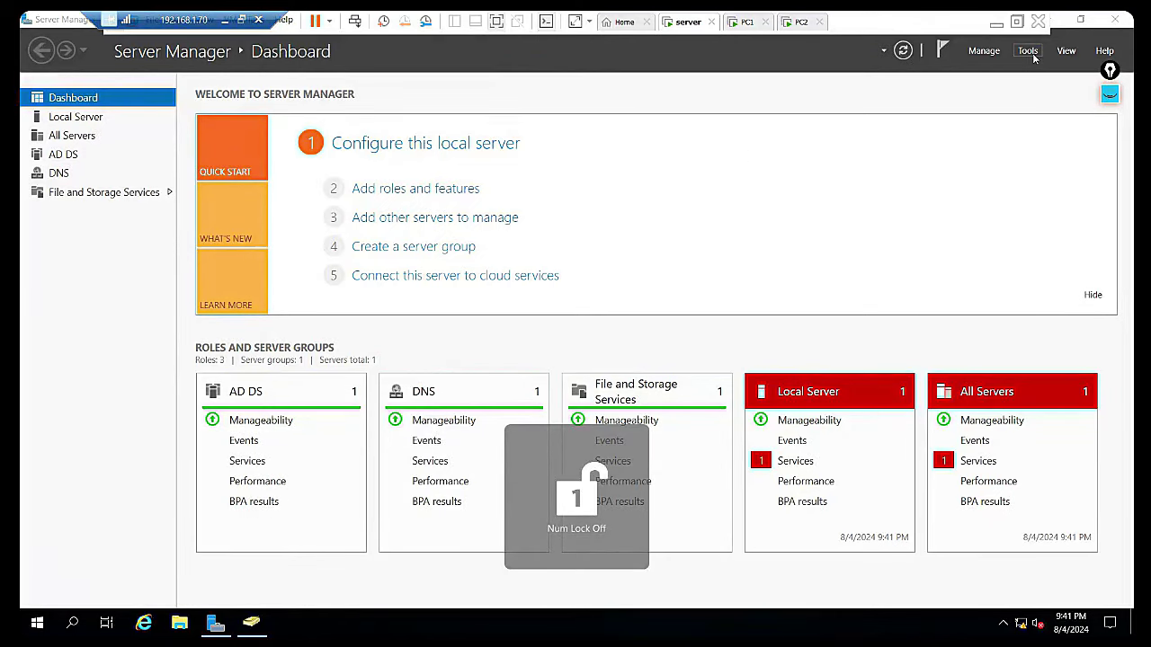
key("Num_Lock")
key("Num_Lock")
key("Num_Lock")
key("Num_Lock")
Expand the learning.com domain and view its empty Computers container
key("Num_Lock")
key("Num_Lock")
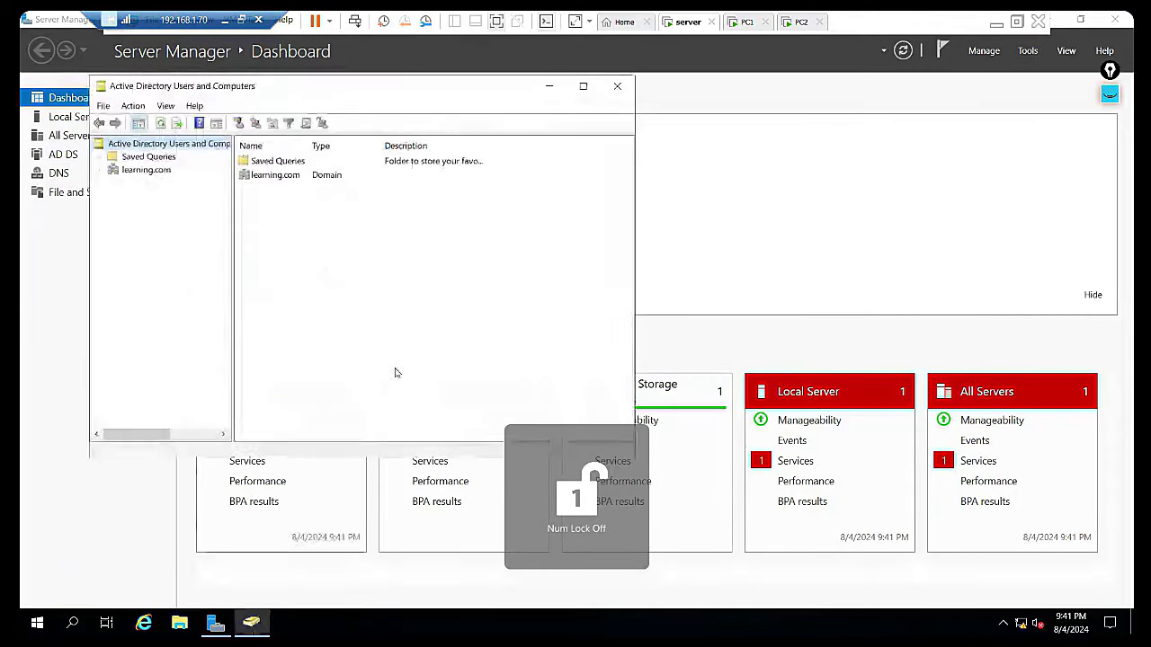
key("Num_Lock")
key("Num_Lock")
key("Num_Lock")
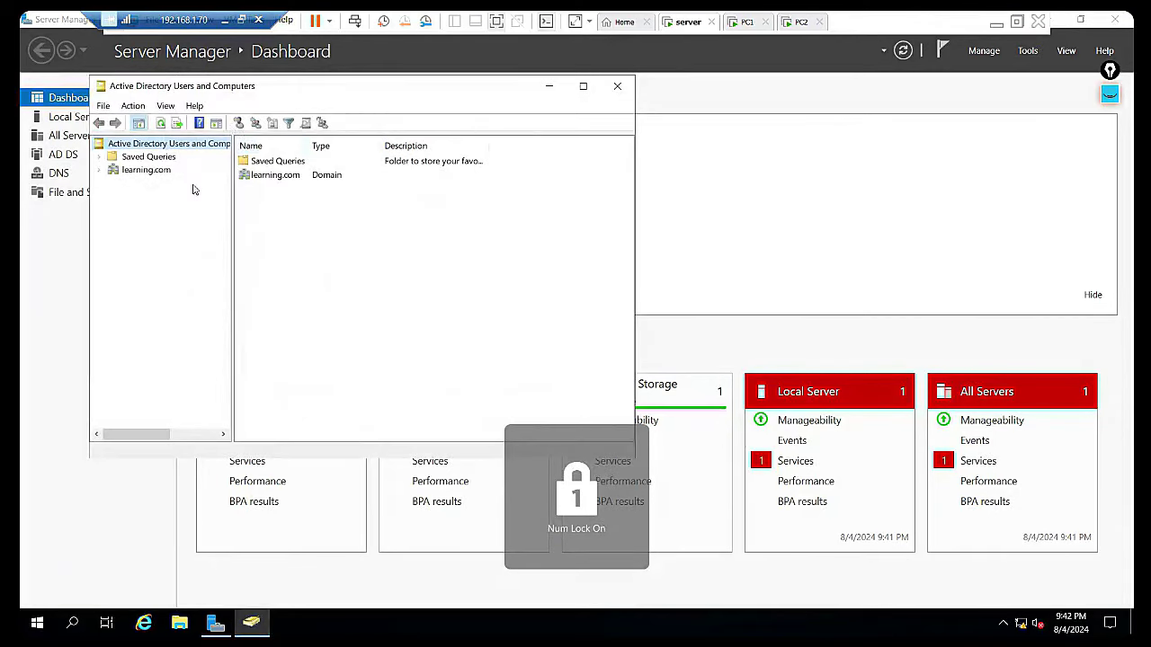
double_click(122, 171)
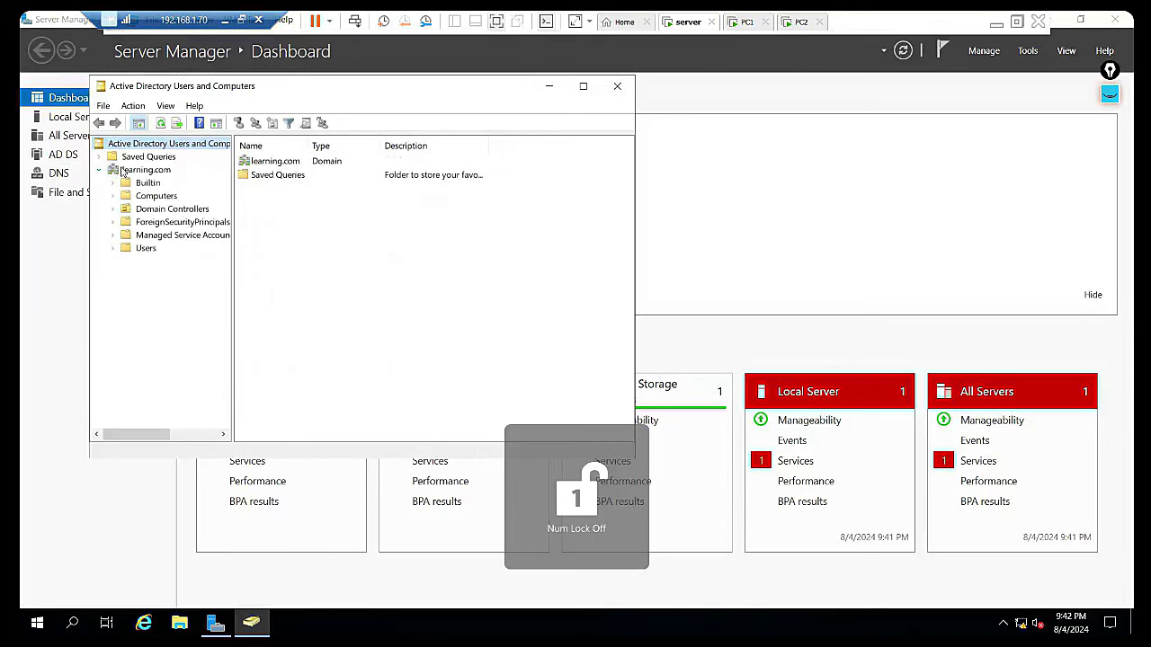
left_click(137, 171)
key("Num_Lock")
key("Num_Lock")
key("Num_Lock")
key("Num_Lock")
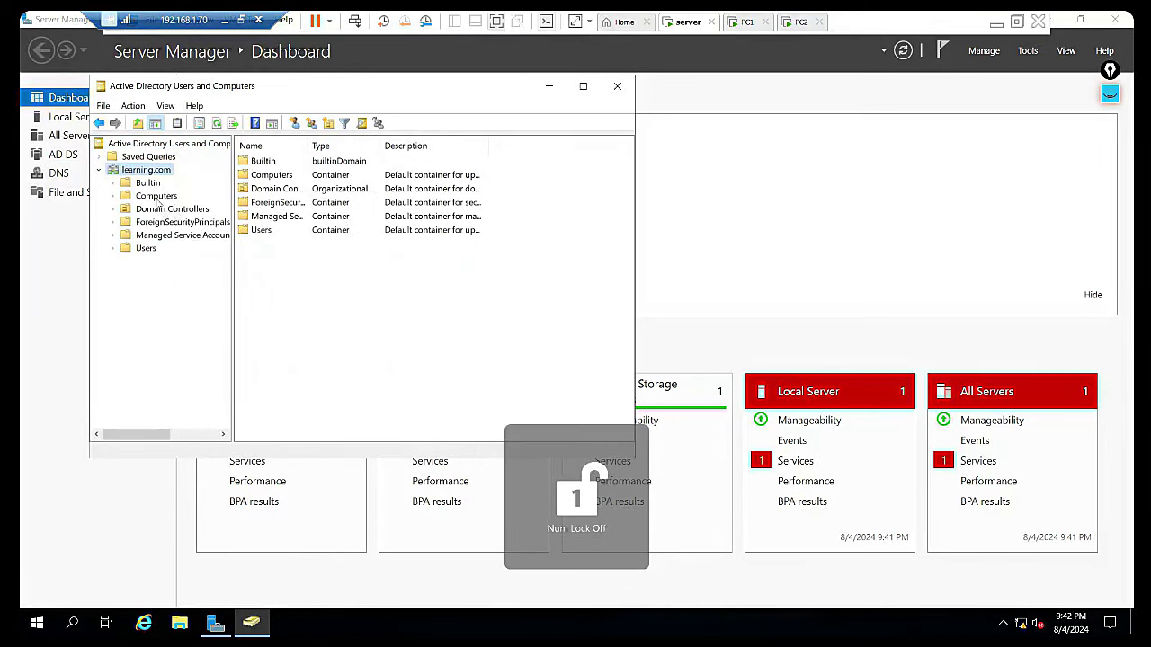
left_click(156, 196)
key("Num_Lock")
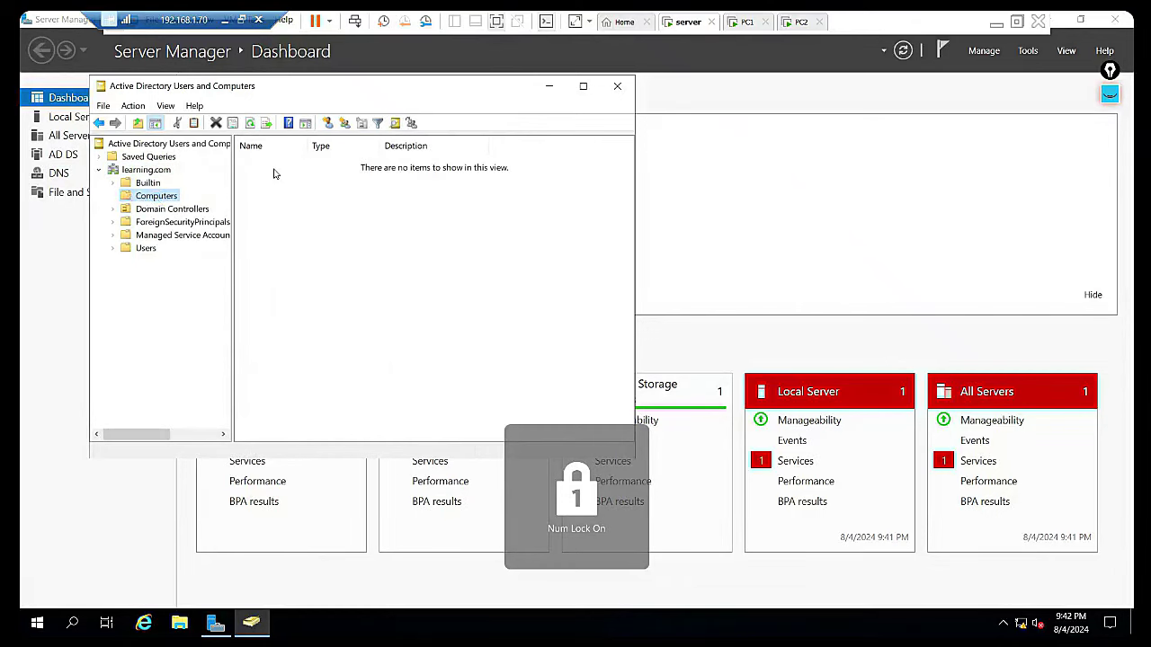
key("Num_Lock")
key("Num_Lock")
key("Num_Lock")
key("Num_Lock")
Browse Domain Controllers, ForeignSecurityPrincipals, Managed Service Accounts, and finally the Users container's accounts and groups
left_click(164, 212)
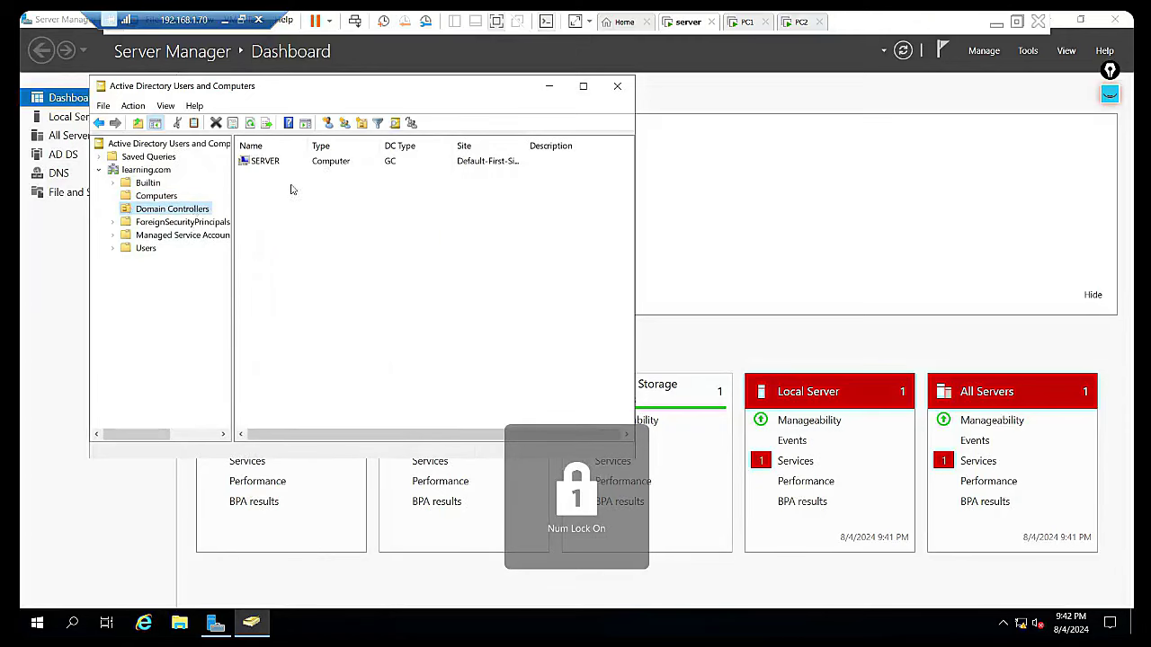
key("Num_Lock")
key("Num_Lock")
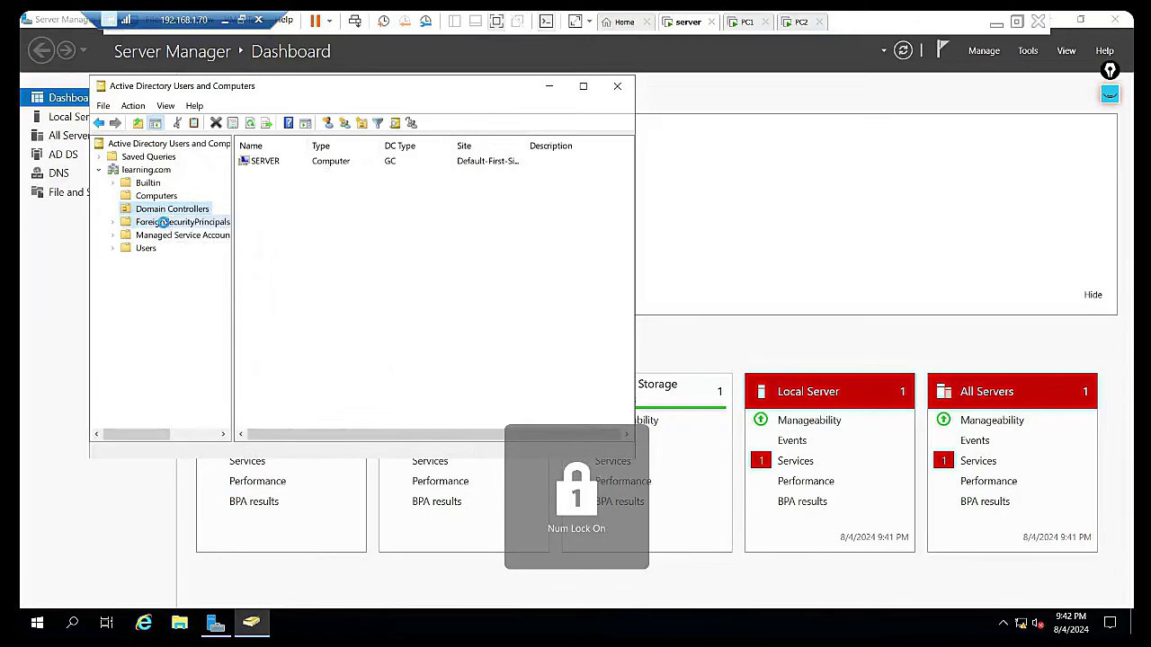
left_click(163, 222)
left_click(180, 236)
key("Num_Lock")
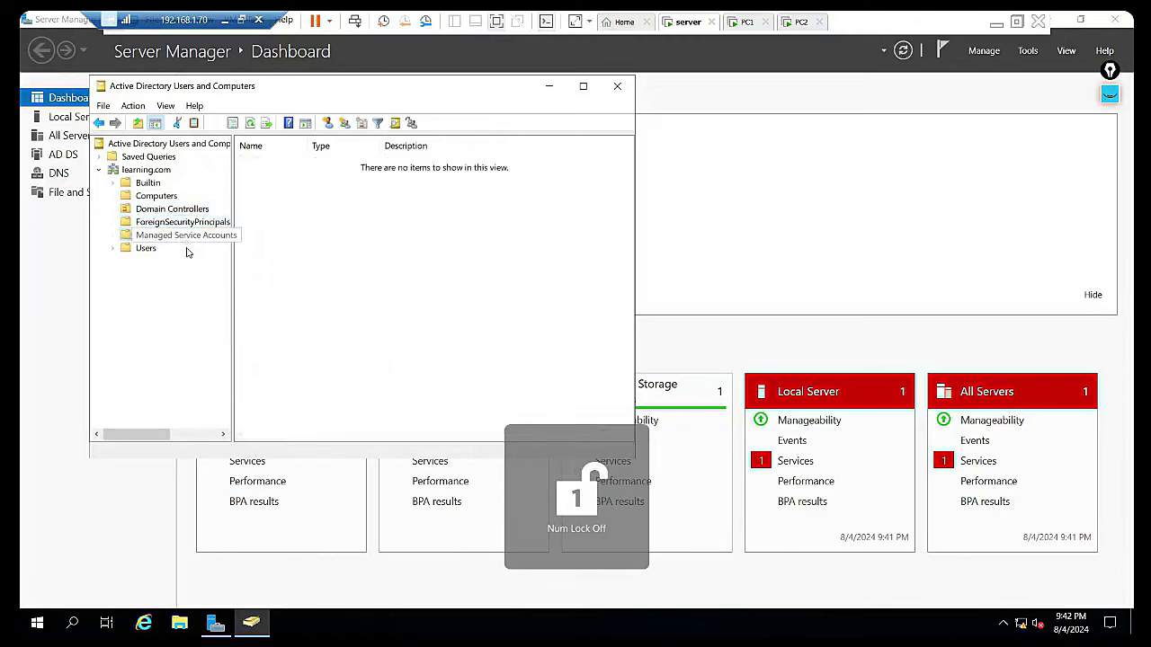
key("Num_Lock")
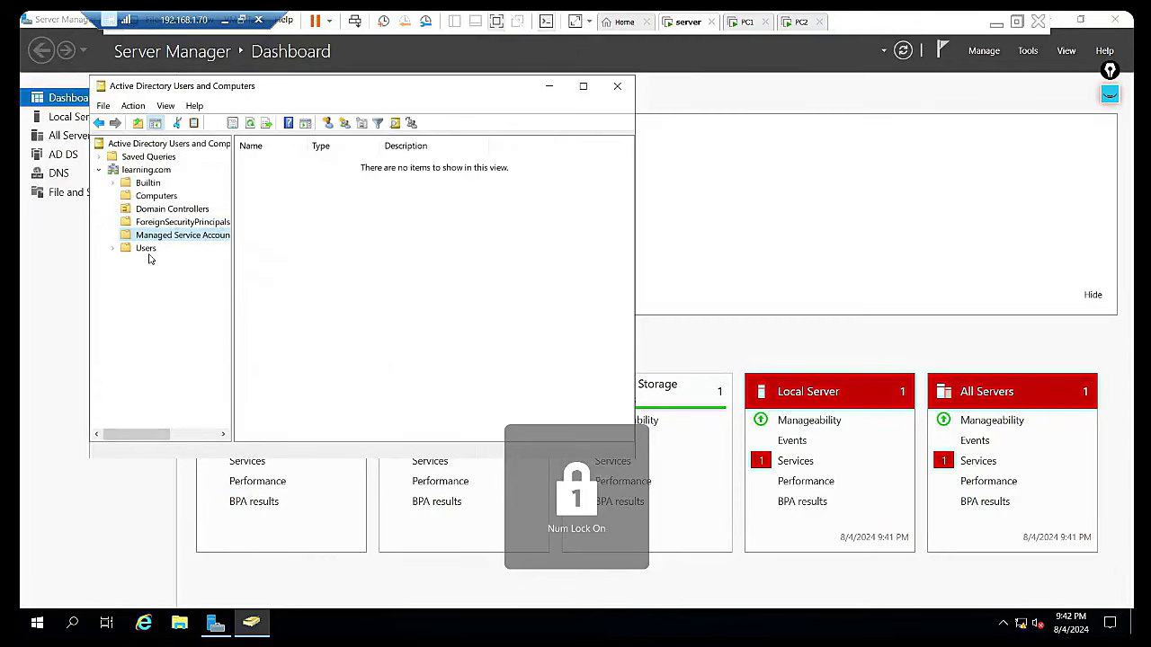
key("Num_Lock")
key("Num_Lock")
key("Num_Lock")
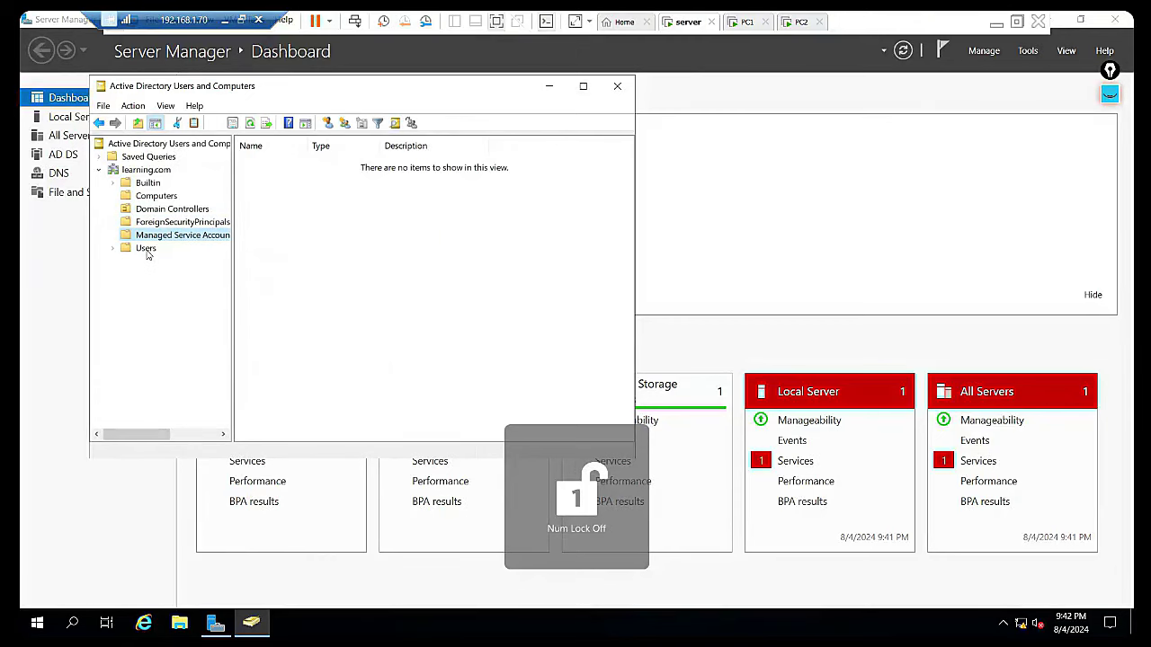
left_click(145, 249)
key("Num_Lock")
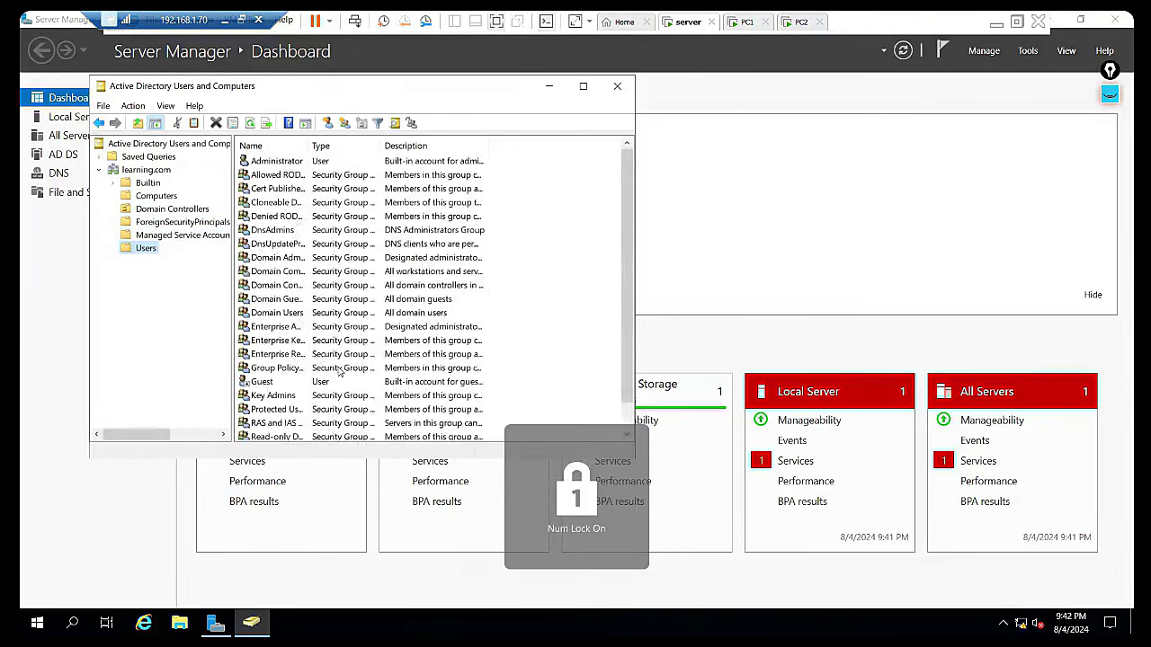
key("Num_Lock")
key("Num_Lock")
key("Num_Lock")
key("Num_Lock")
key("Num_Lock")
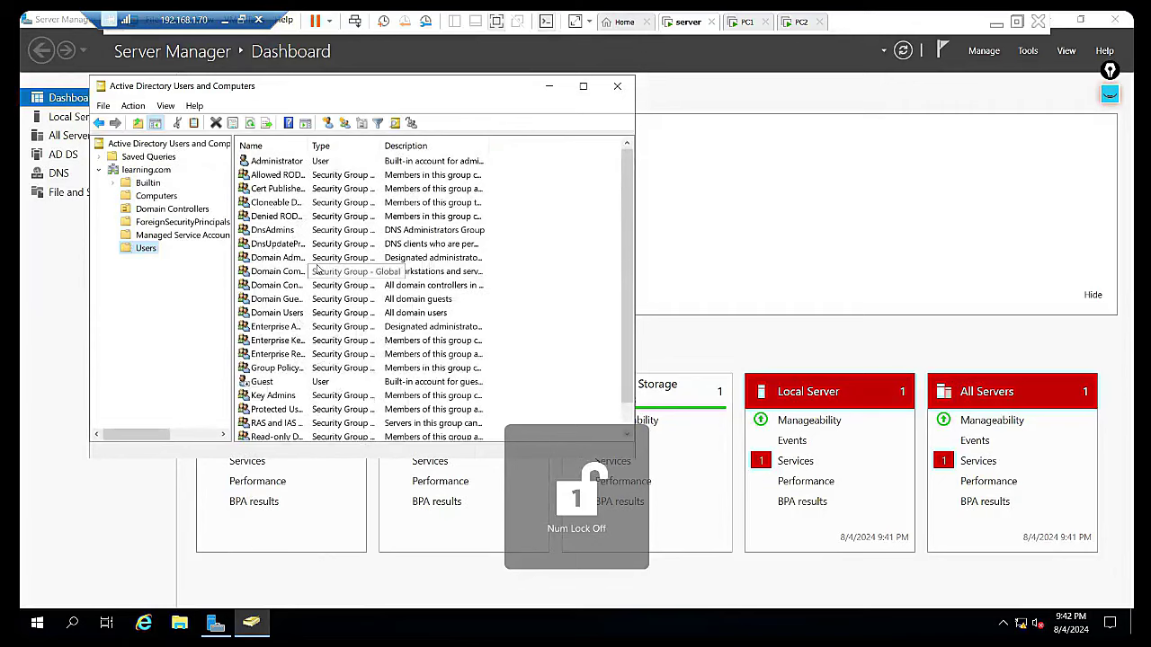
key("Num_Lock")
key("Num_Lock")
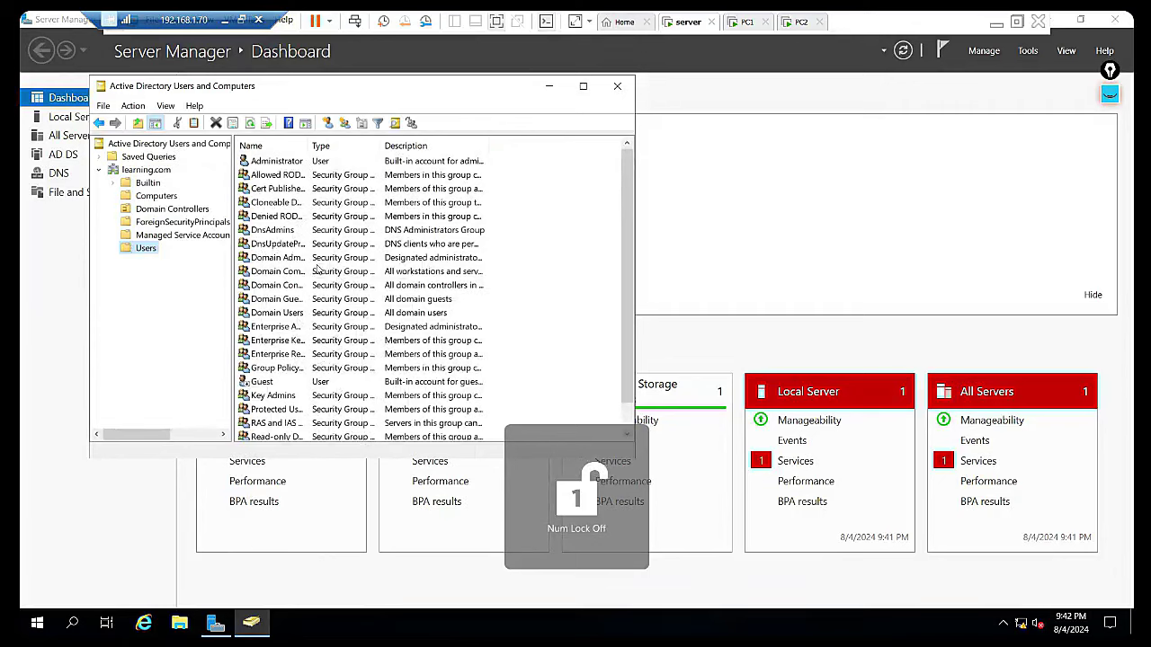
key("Num_Lock")
key("Num_Lock")
key("Num_Lock")
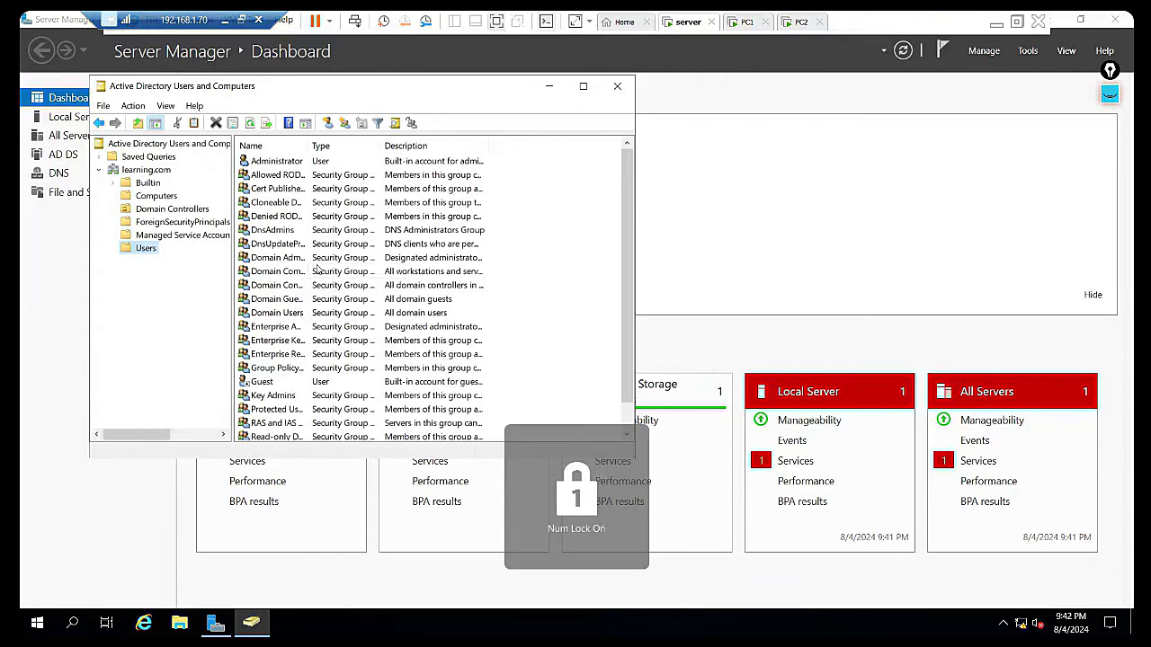
Add 'ou (organization unit)' under users on the Epic Pen whiteboard, then hide the drawing
left_click(996, 22)
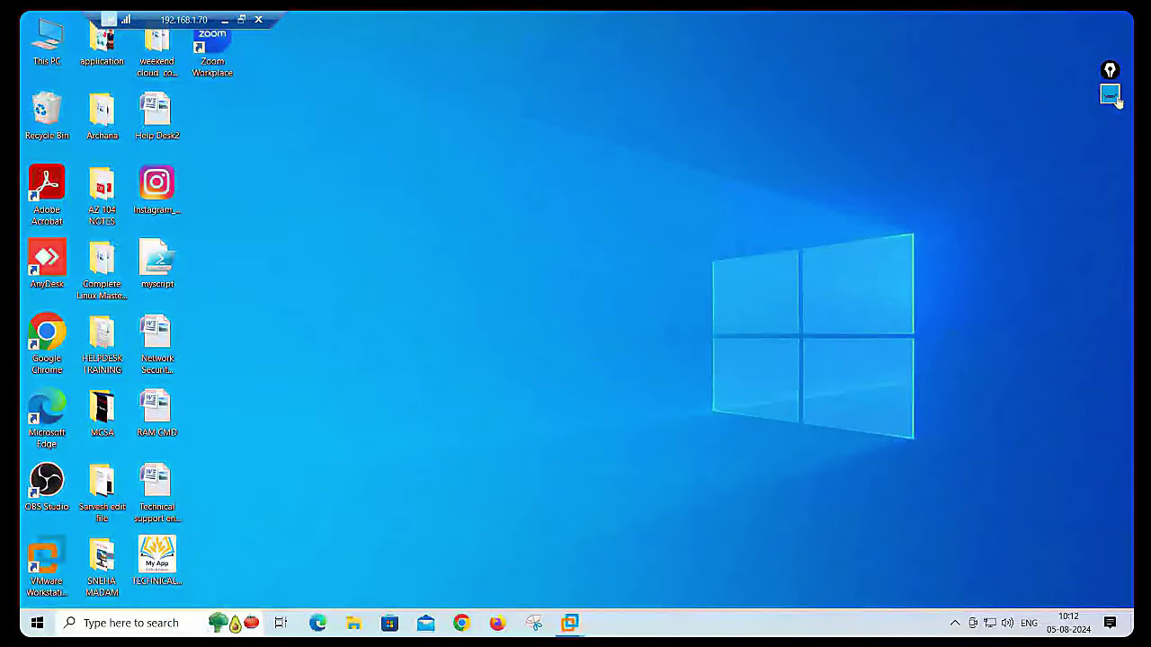
left_click(1112, 95)
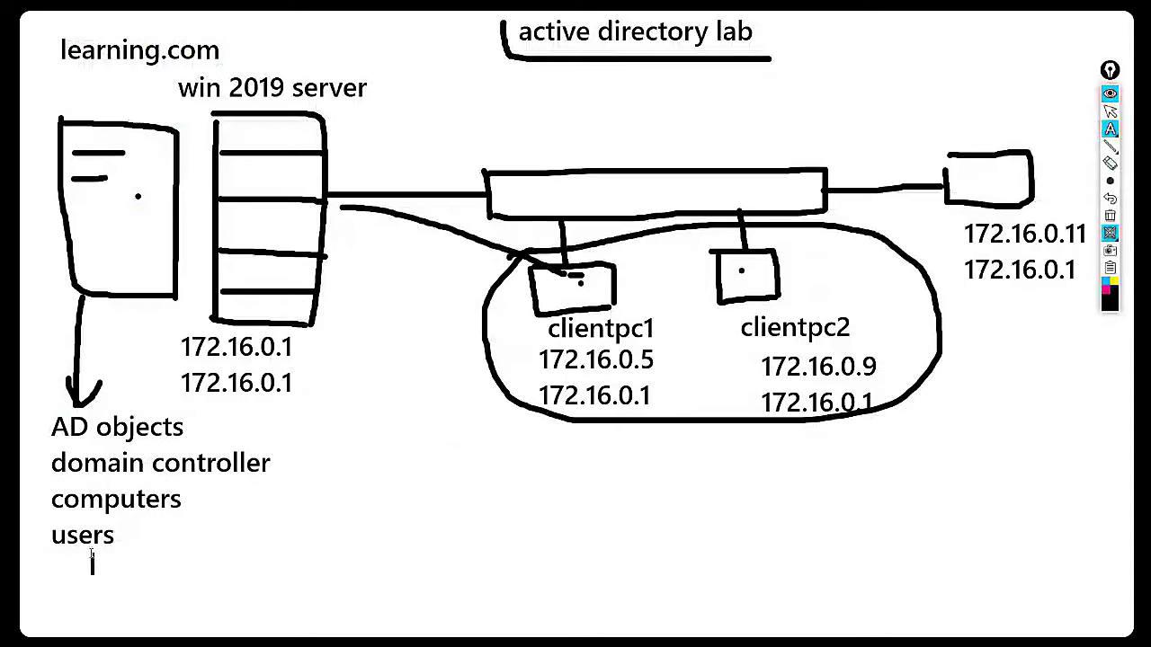
left_click(54, 564)
type("ou")
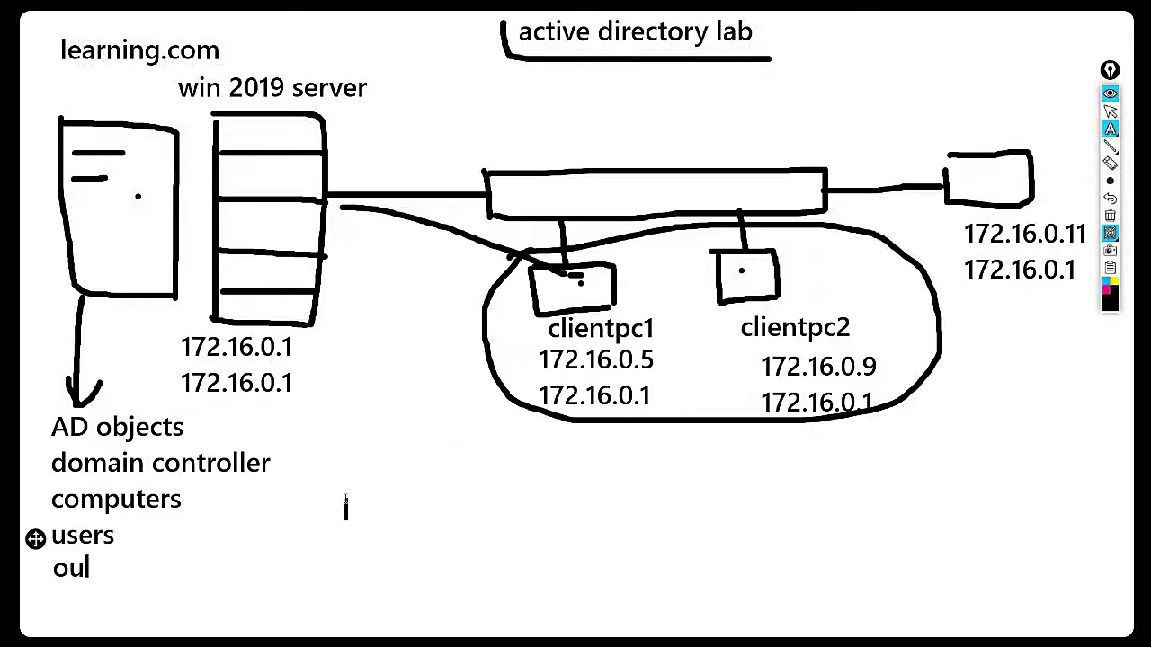
type(" (organizat")
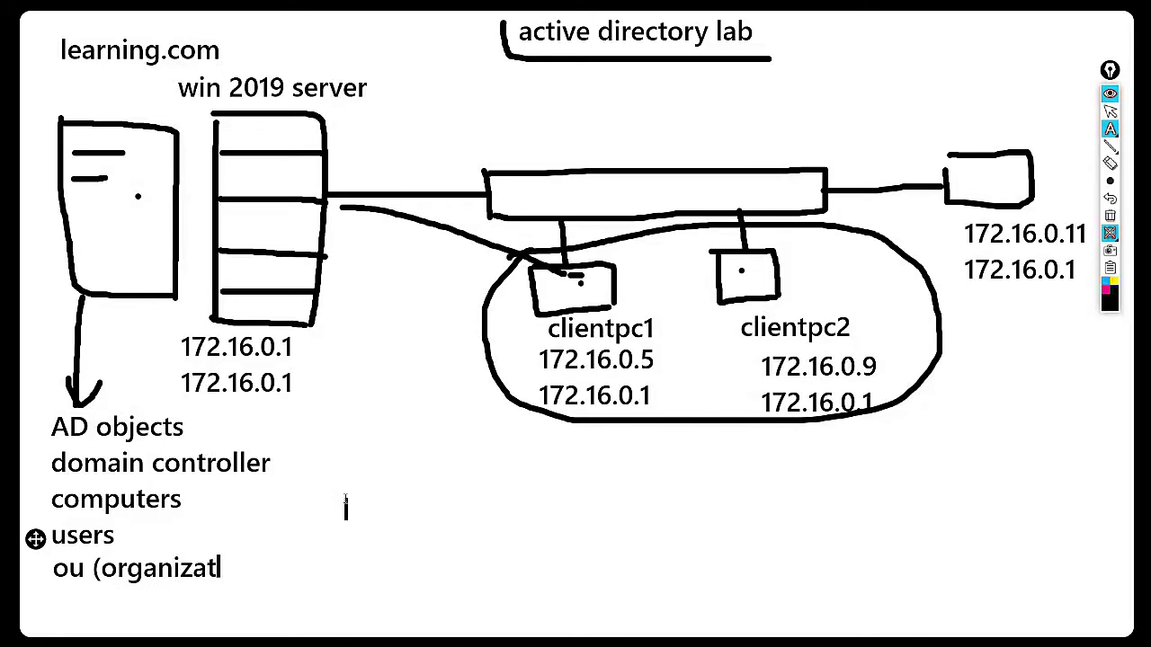
type("ion unit)")
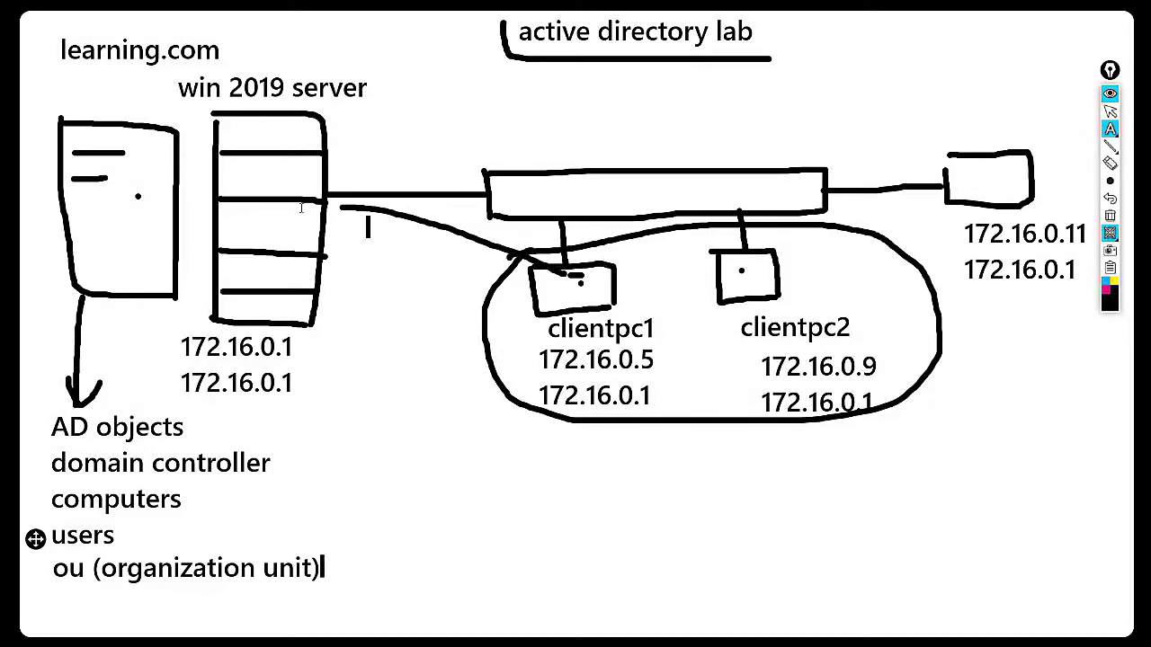
left_click(1110, 94)
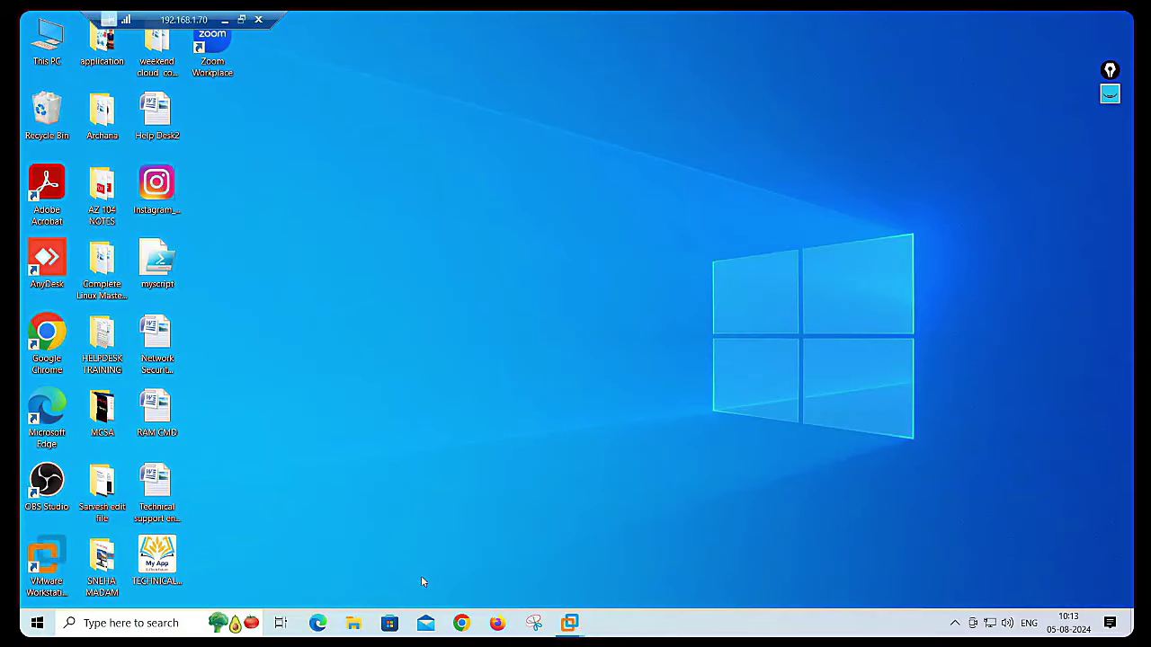
On PC1, ping the server at 172.16.0.1 from a command prompt
mouse_move(573, 627)
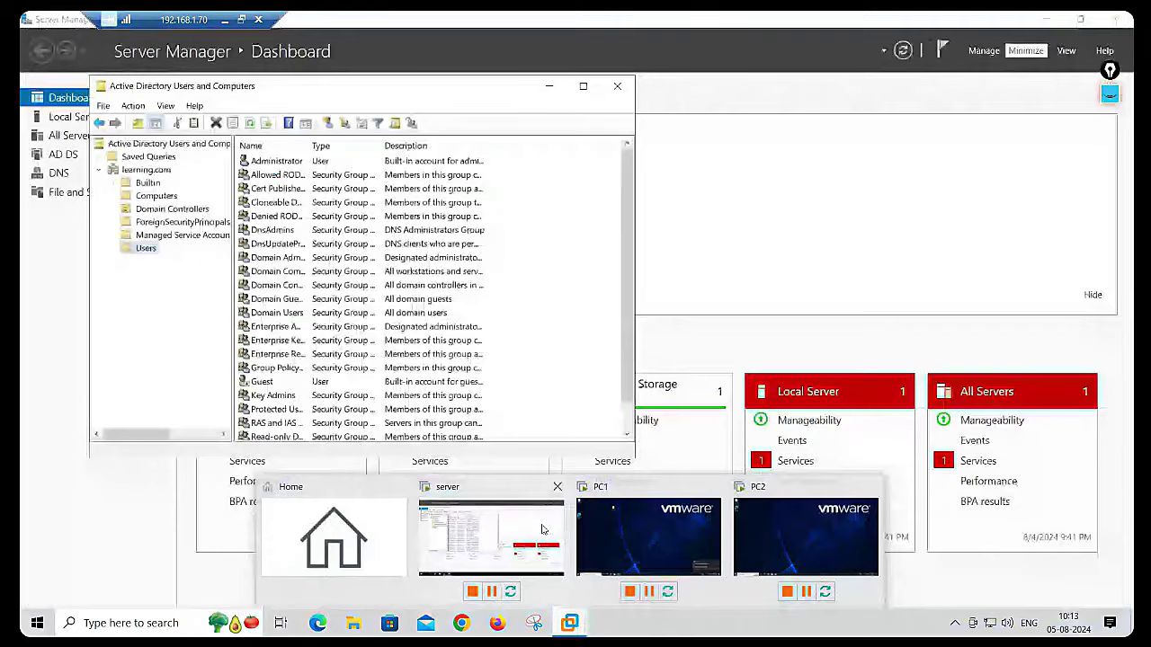
left_click(542, 529)
left_click(746, 22)
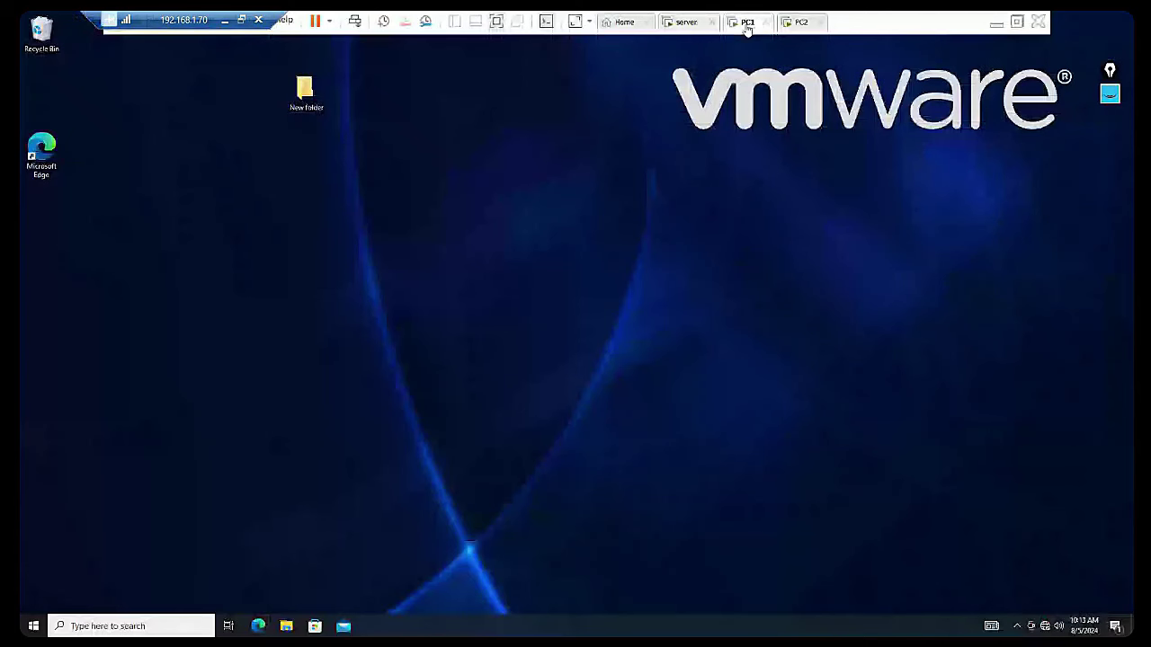
key("super+r")
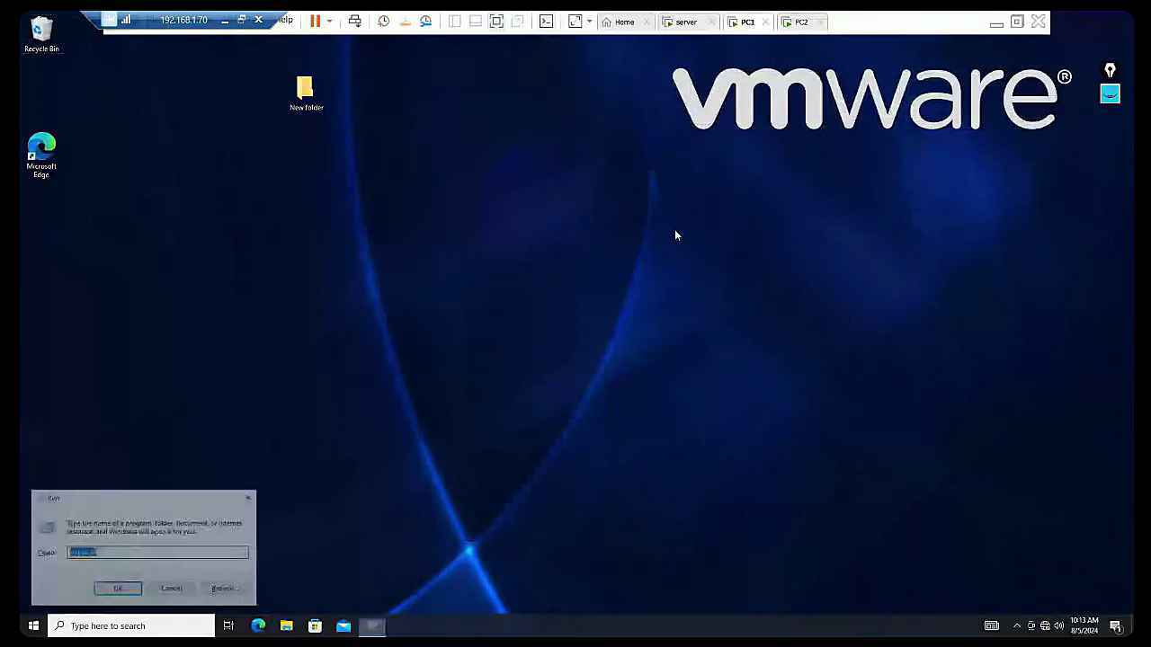
key("BackSpace")
type("cmd")
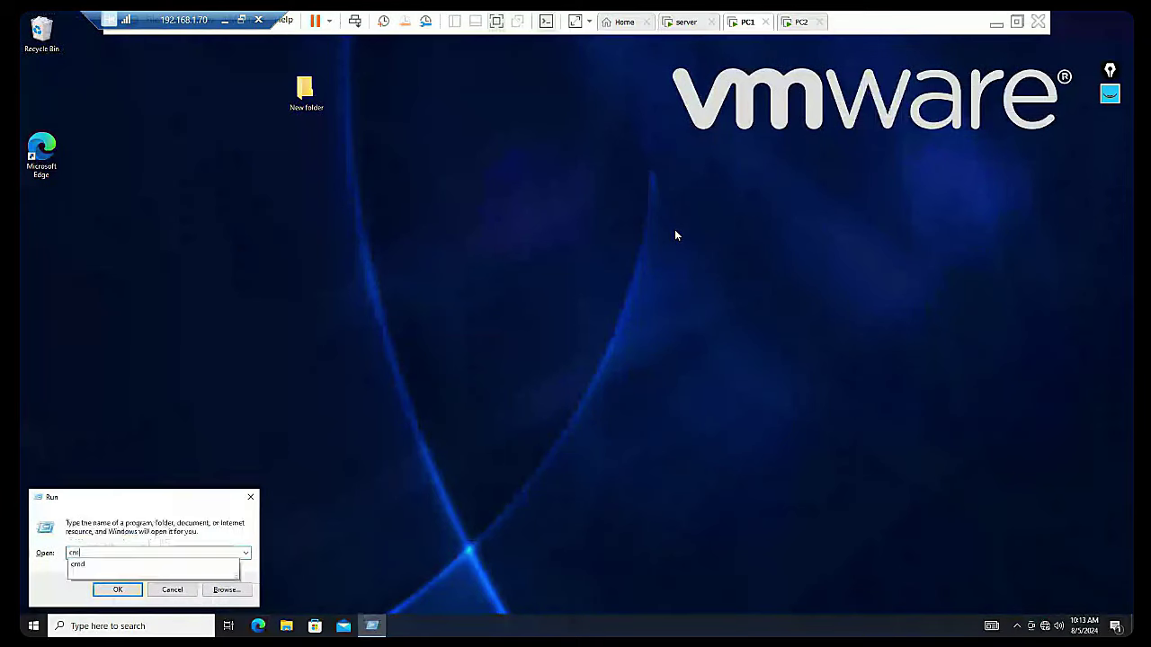
key("Return")
type("ping")
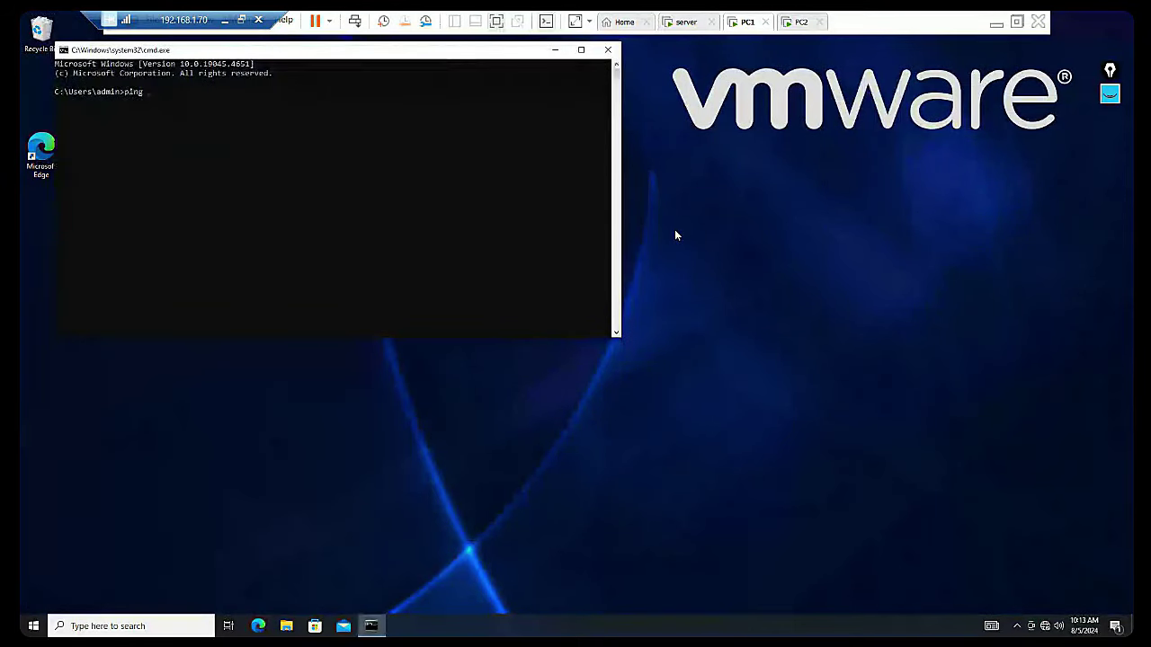
type(" 172.16.0.1")
key("Return")
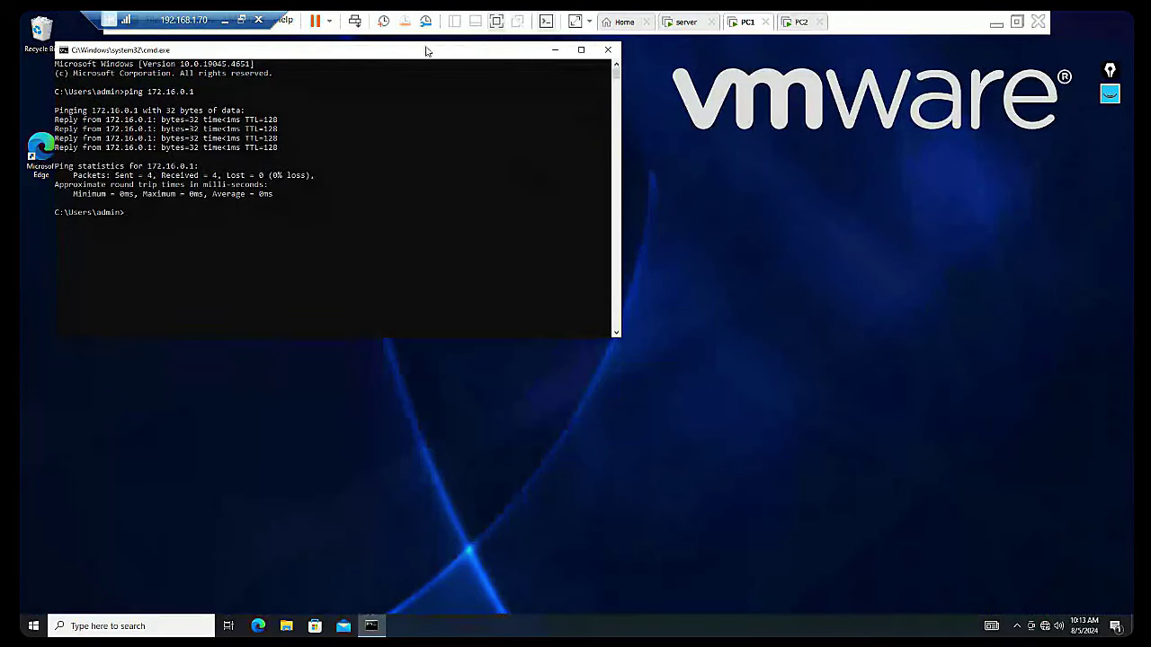
left_click_drag(433, 52, 617, 114)
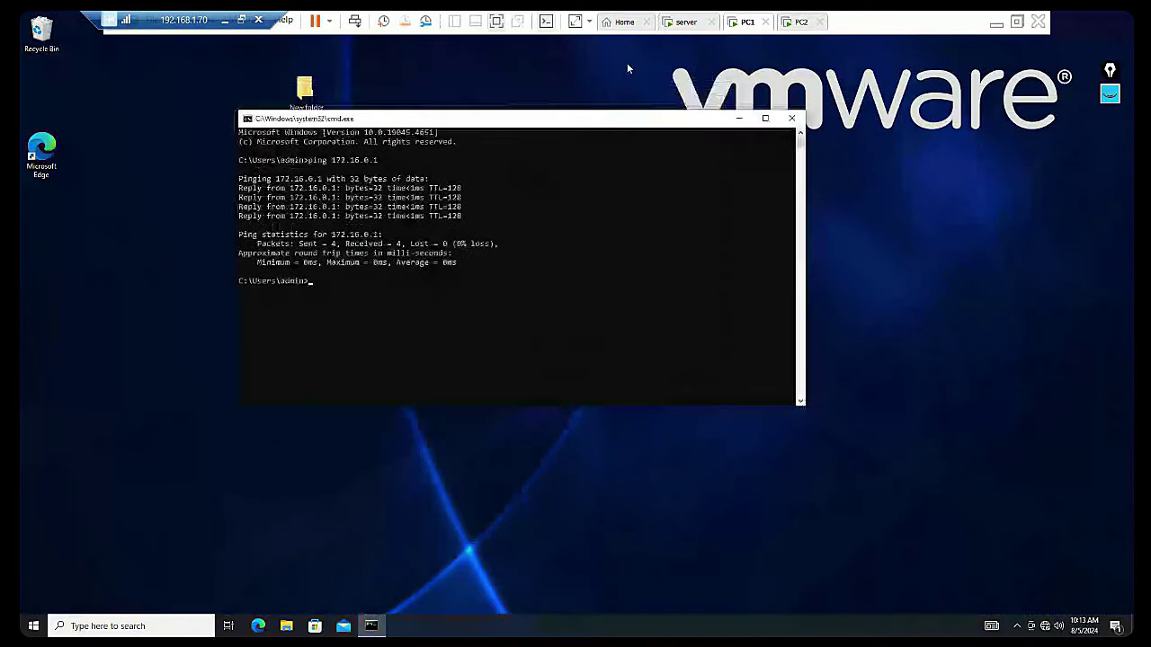
left_click(686, 22)
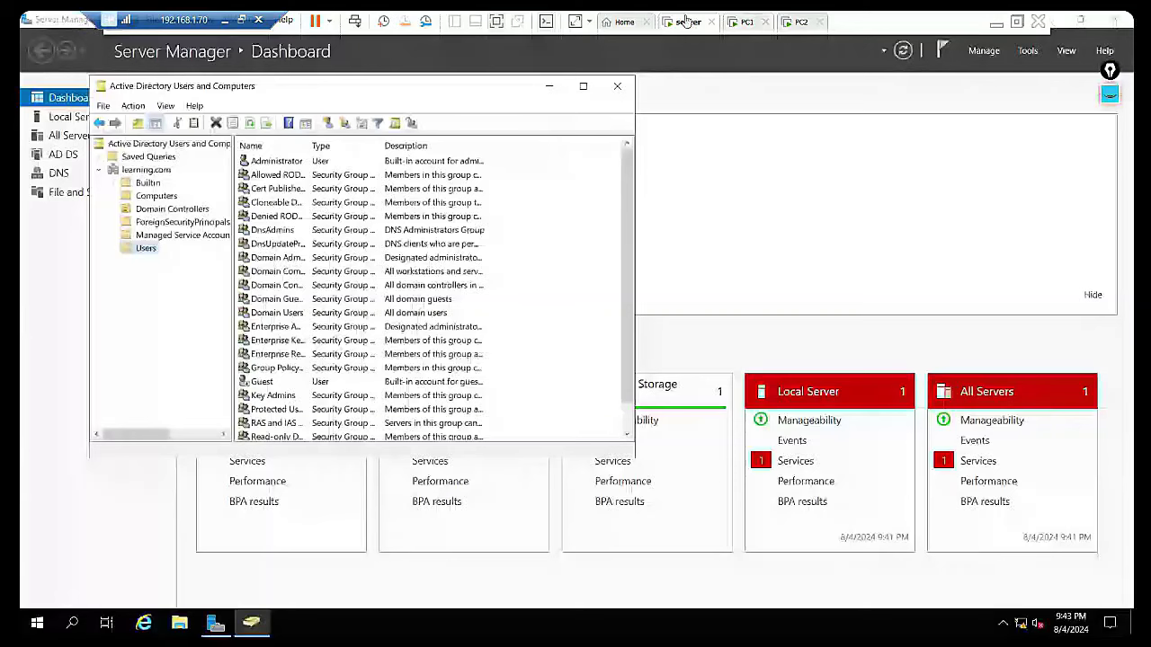
Open the learning.com Computers container and confirm it holds no computer objects
left_click(162, 196)
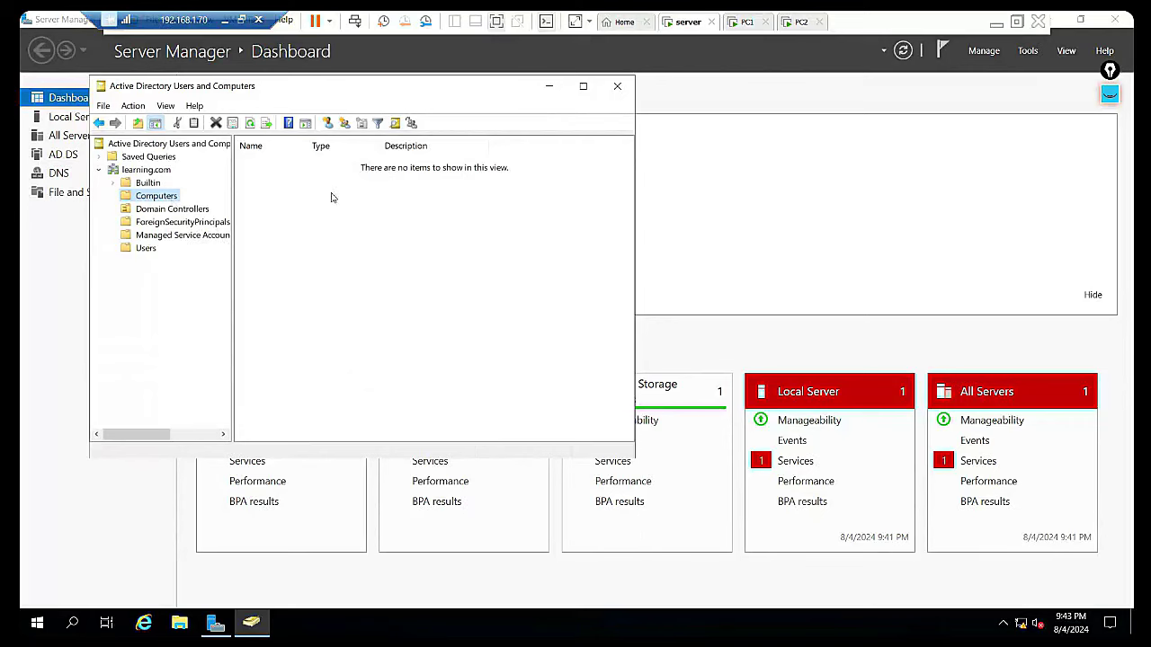
right_click(322, 223)
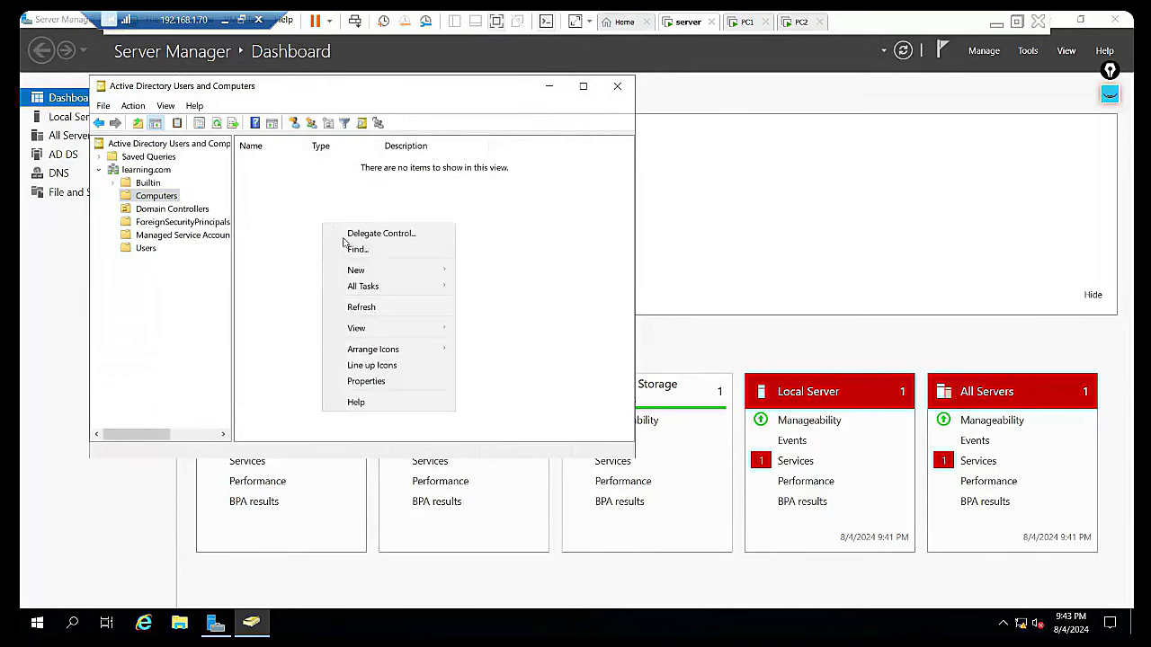
mouse_move(386, 331)
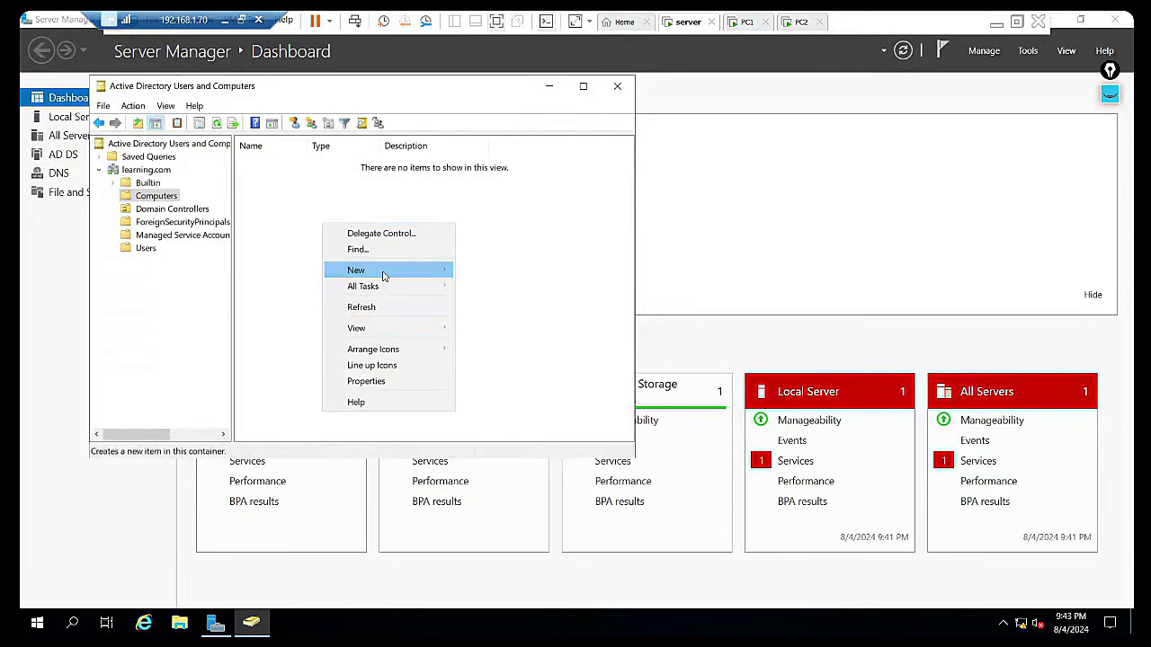
mouse_move(383, 275)
left_click(284, 207)
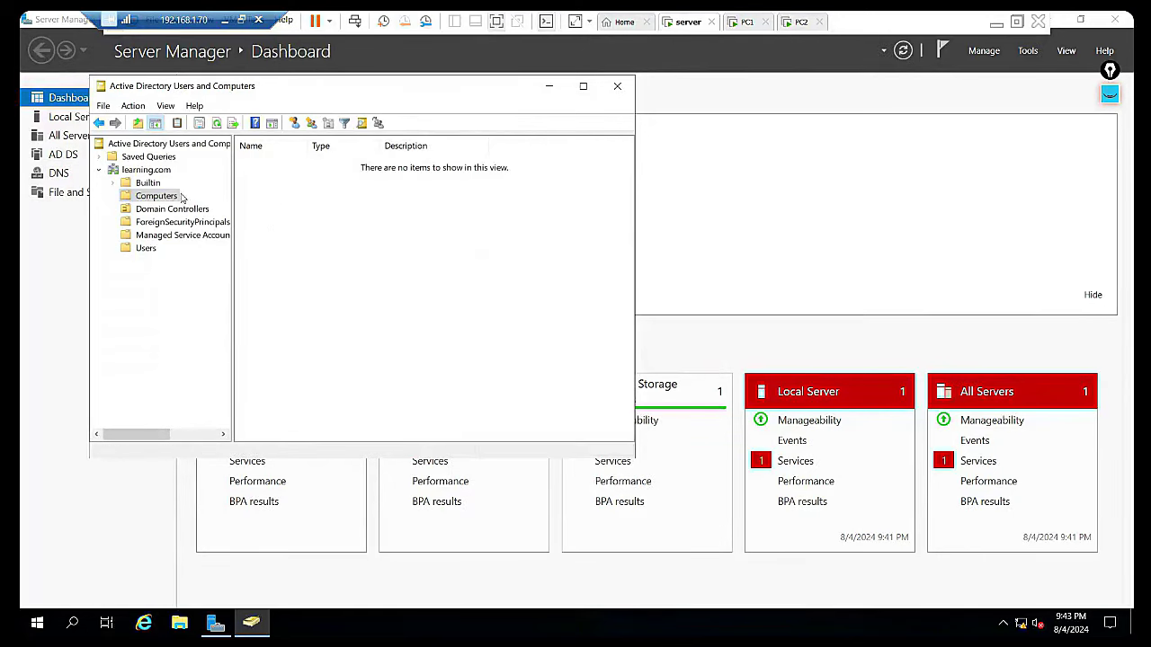
key("Num_Lock")
On PC1, use sysdm.cpl to set clientpc1 as a member of domain learning.com
left_click(747, 26)
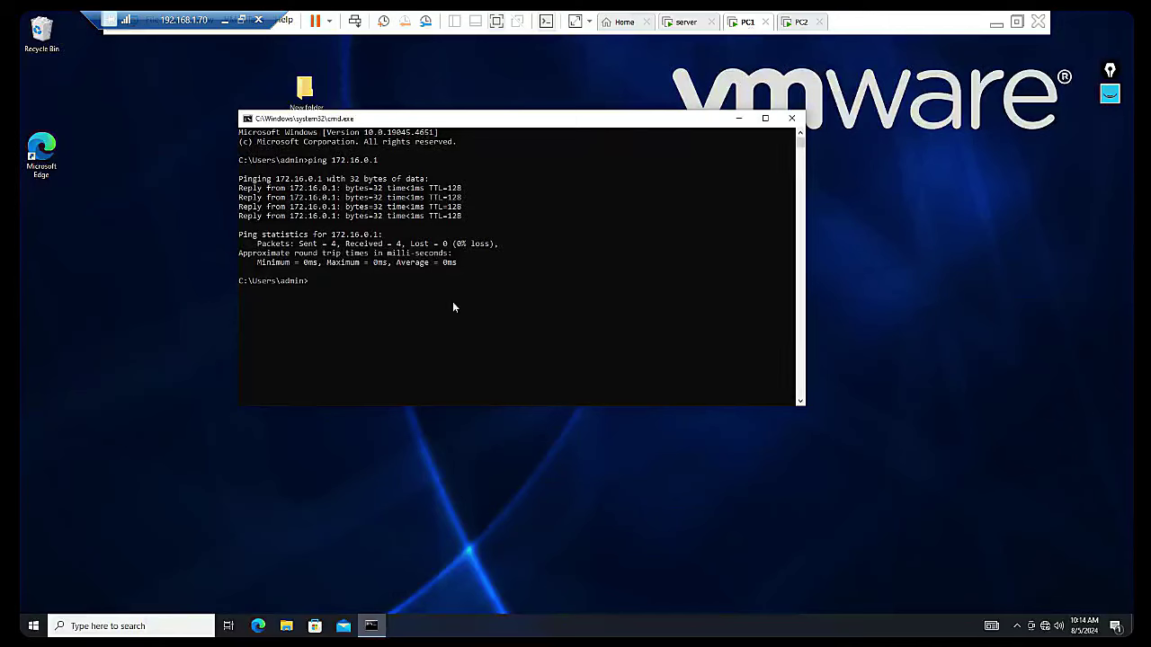
type("sysdm.cpl")
key("Return")
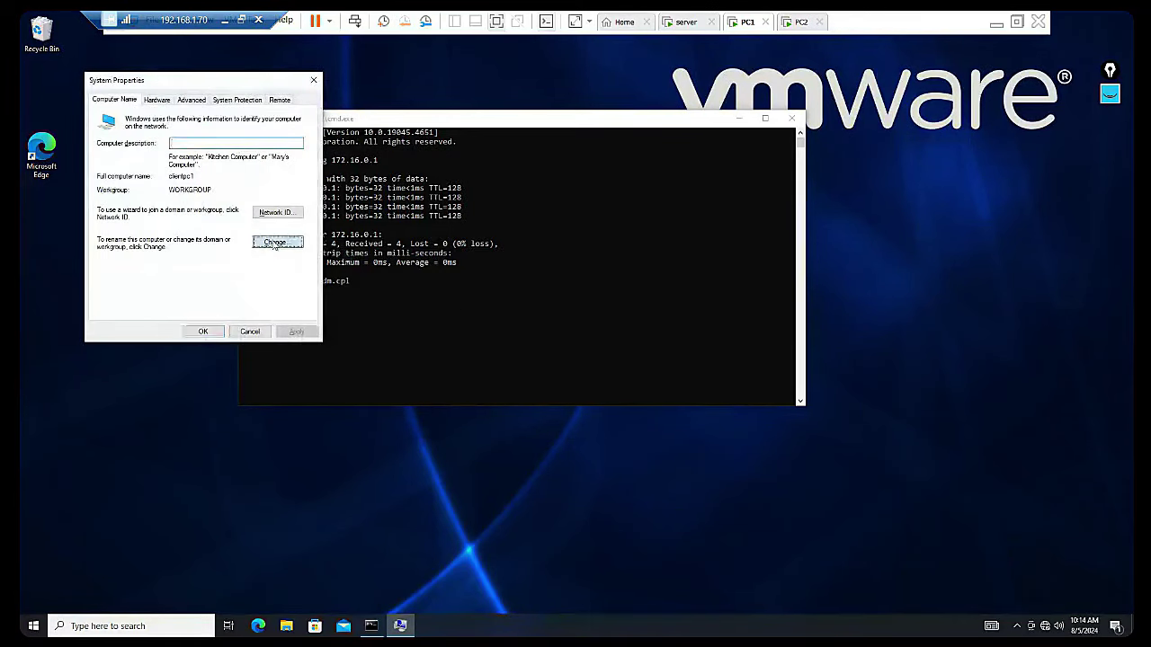
left_click(275, 243)
left_click(110, 237)
left_click(149, 249)
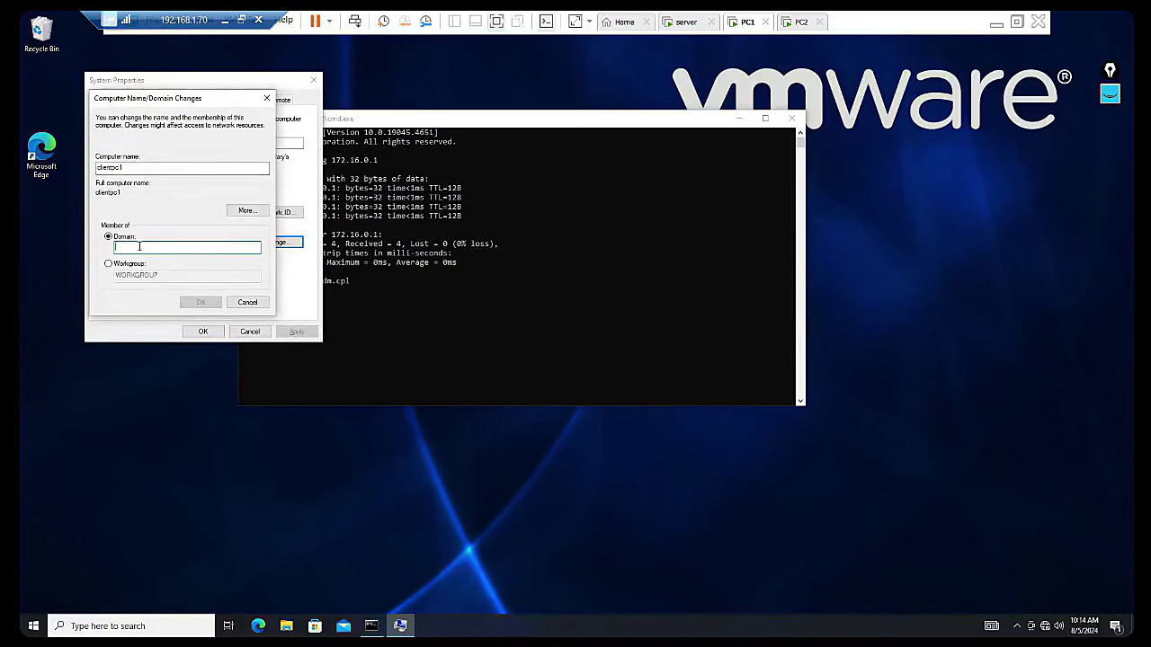
type("l")
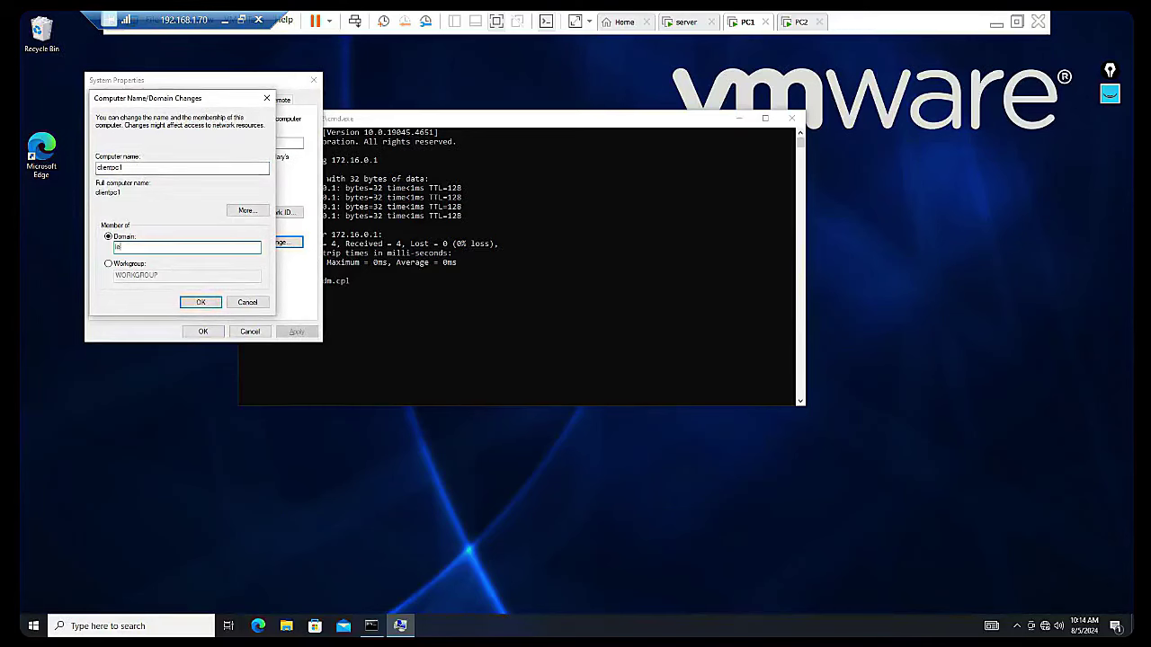
type("earning.com")
Confirm the domain join using the domain administrator account and its password
left_click(204, 300)
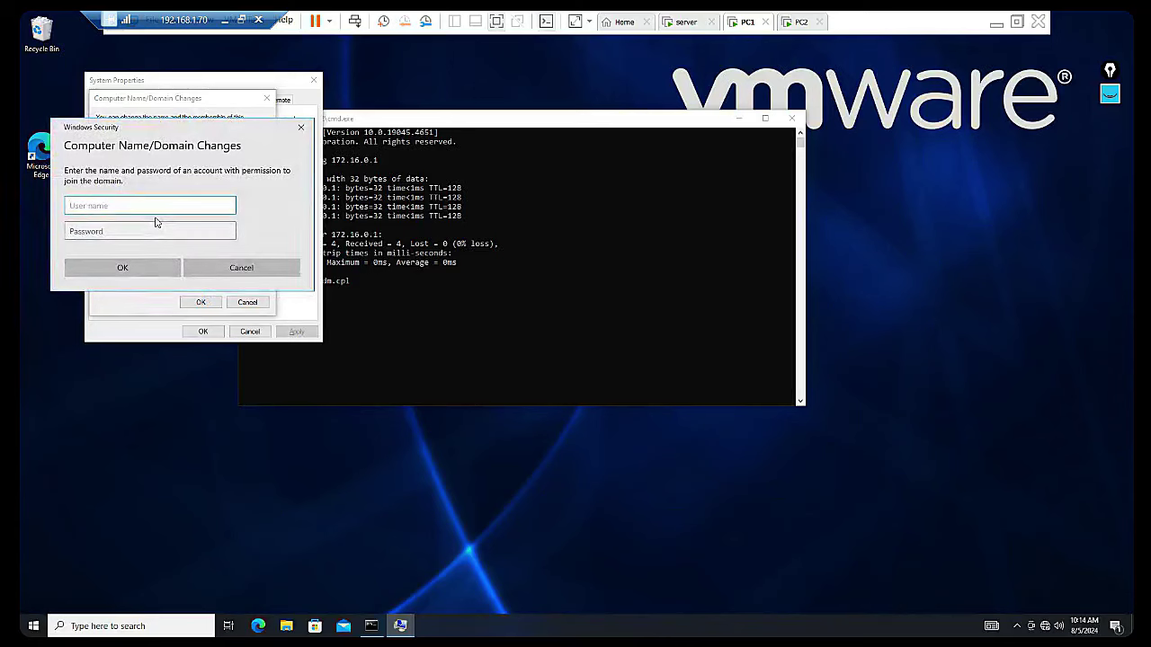
type("A")
key("BackSpace")
type("administrator")
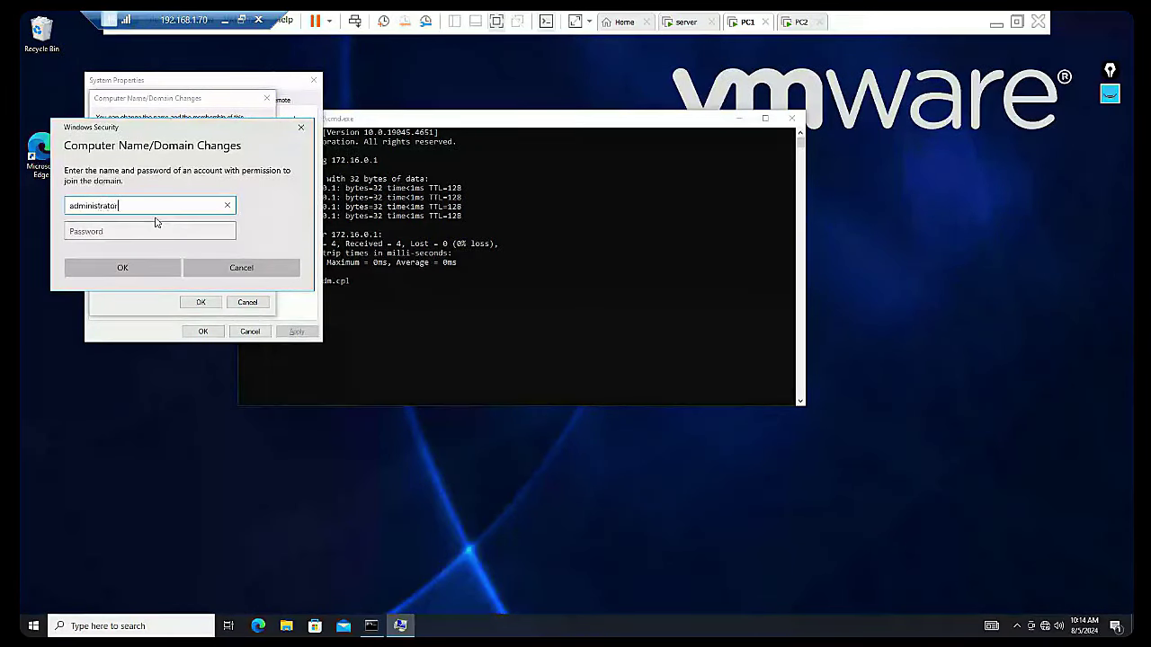
key("Tab")
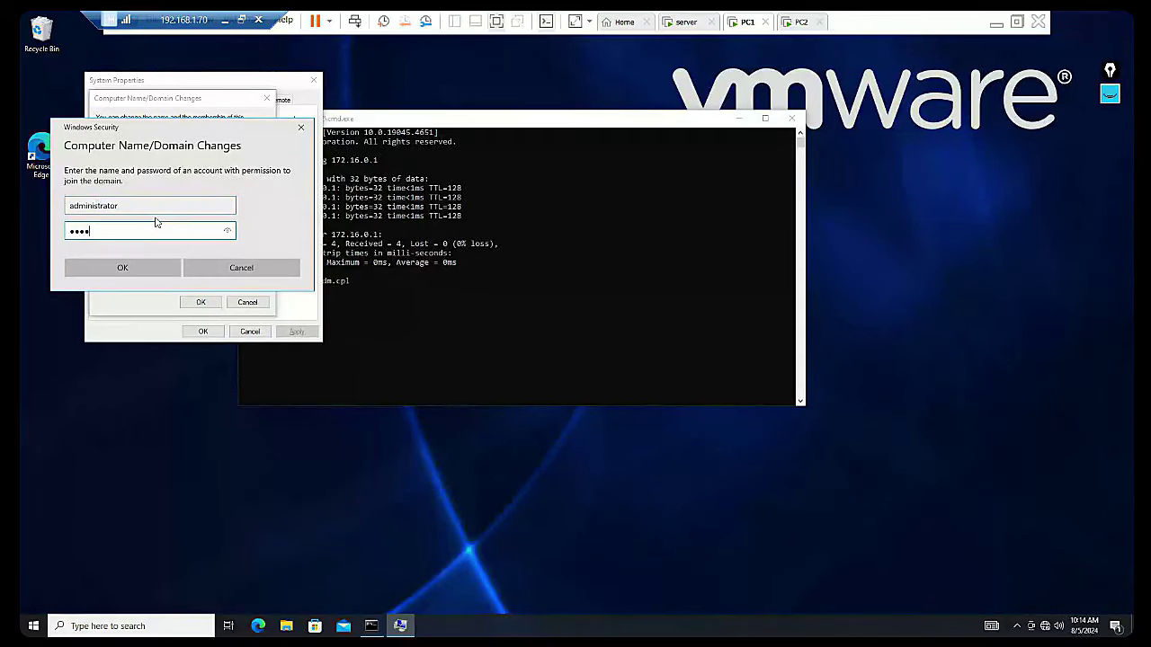
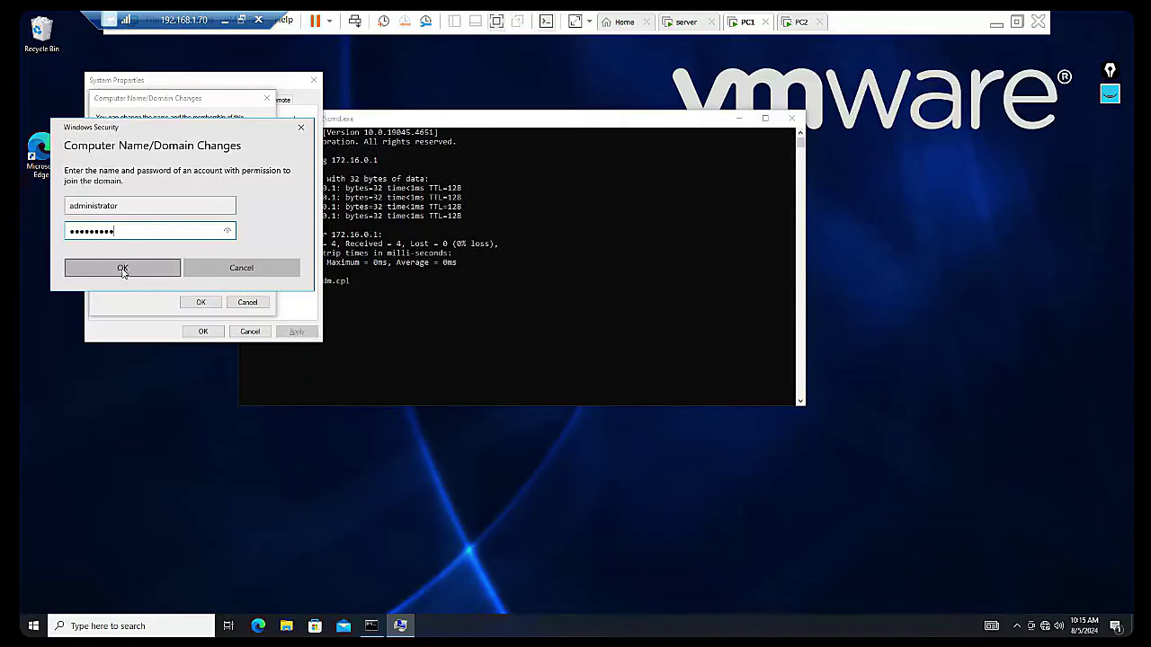
left_click(123, 269)
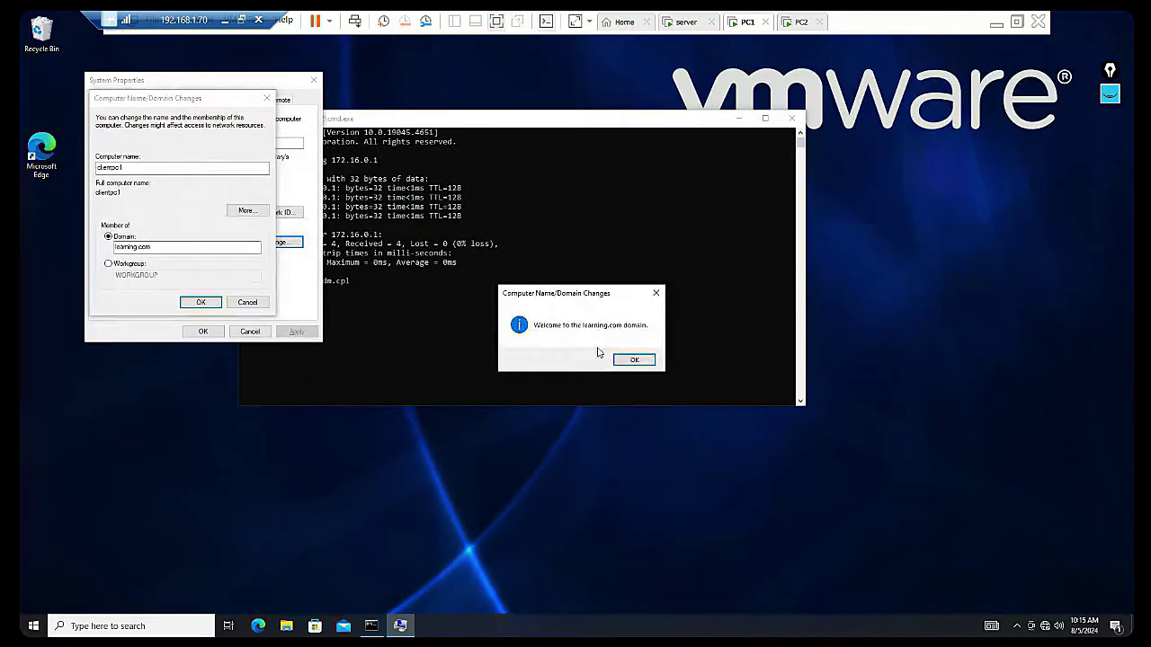
Acknowledge the learning.com welcome and restart notices, then restart PC1
left_click(634, 360)
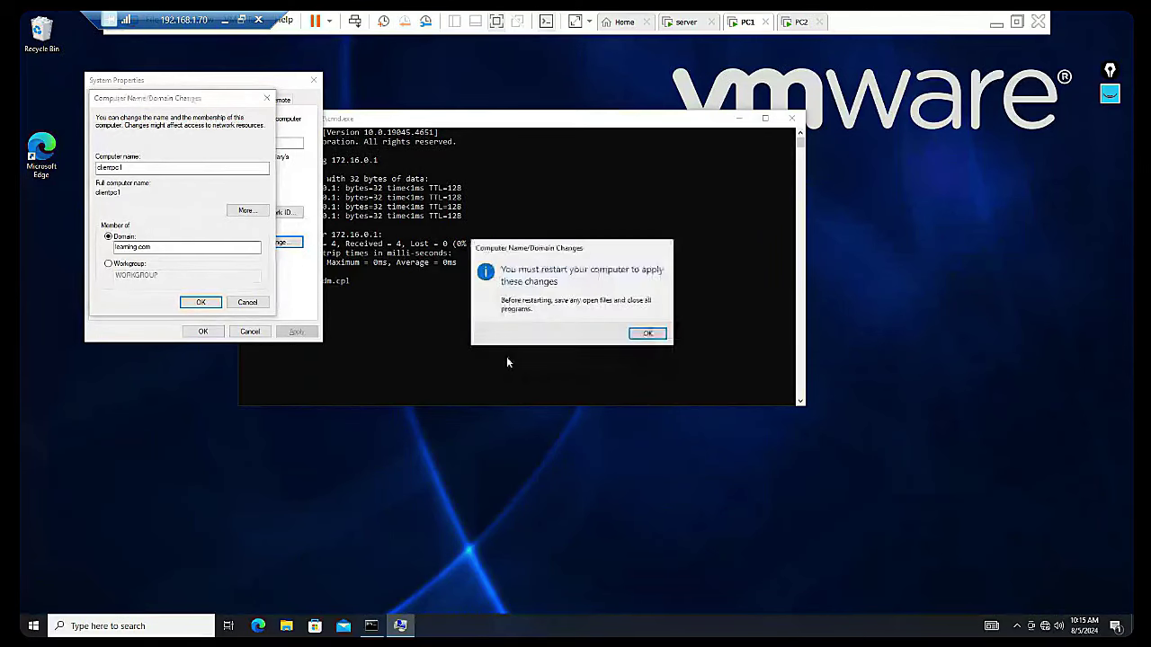
left_click(647, 333)
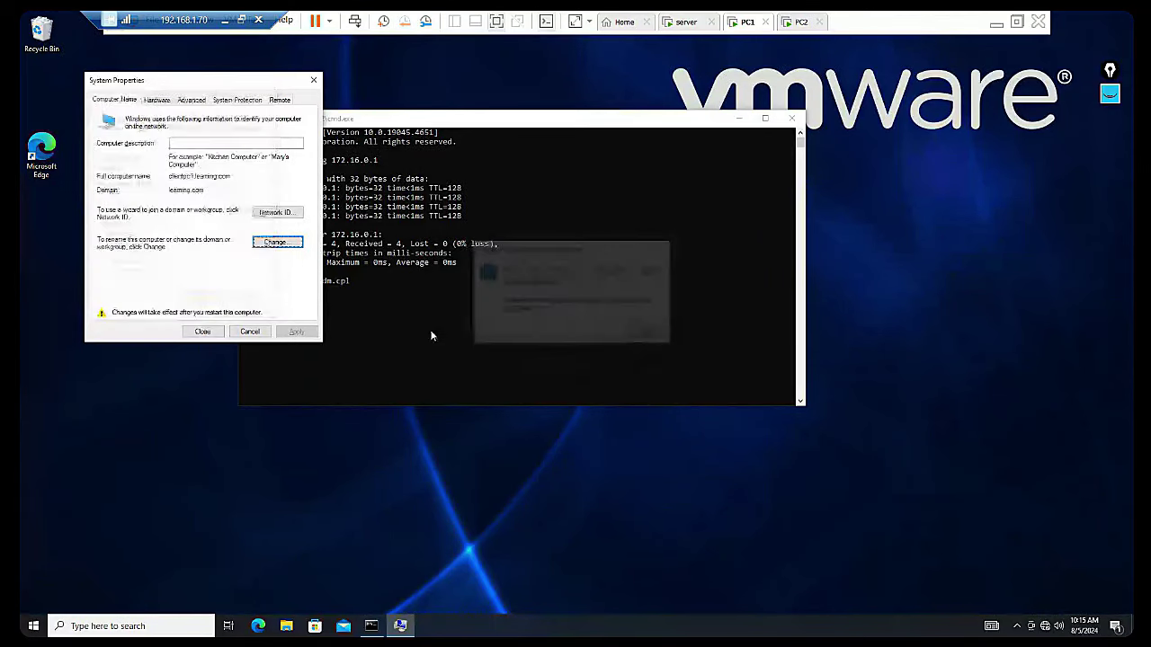
left_click(214, 332)
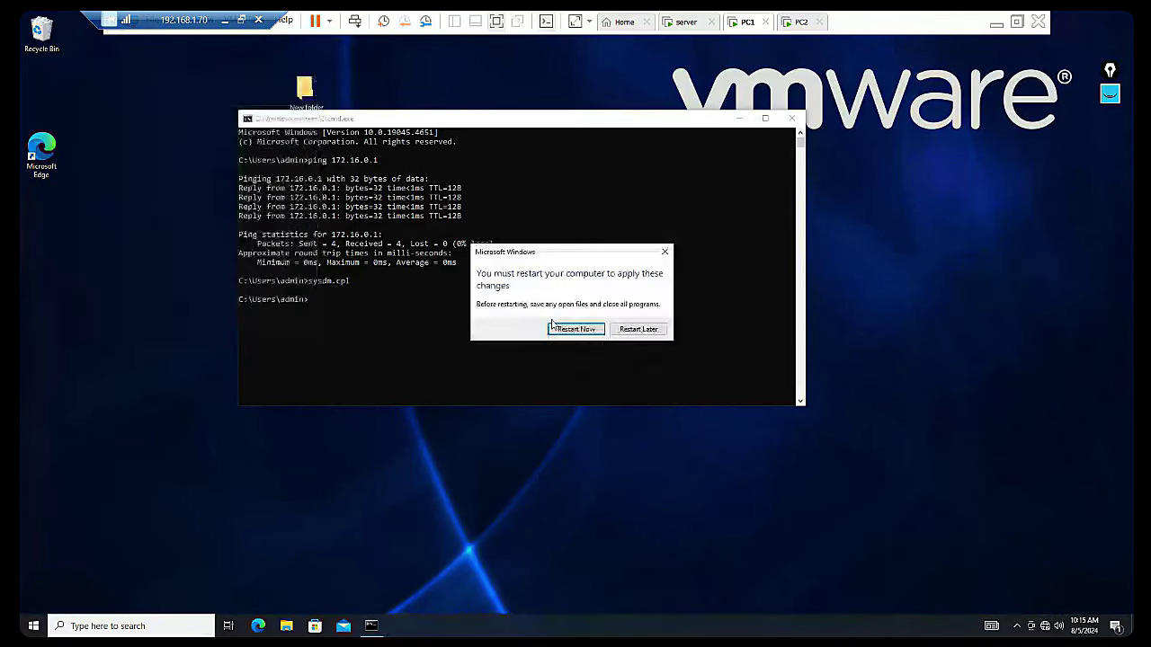
key("Return")
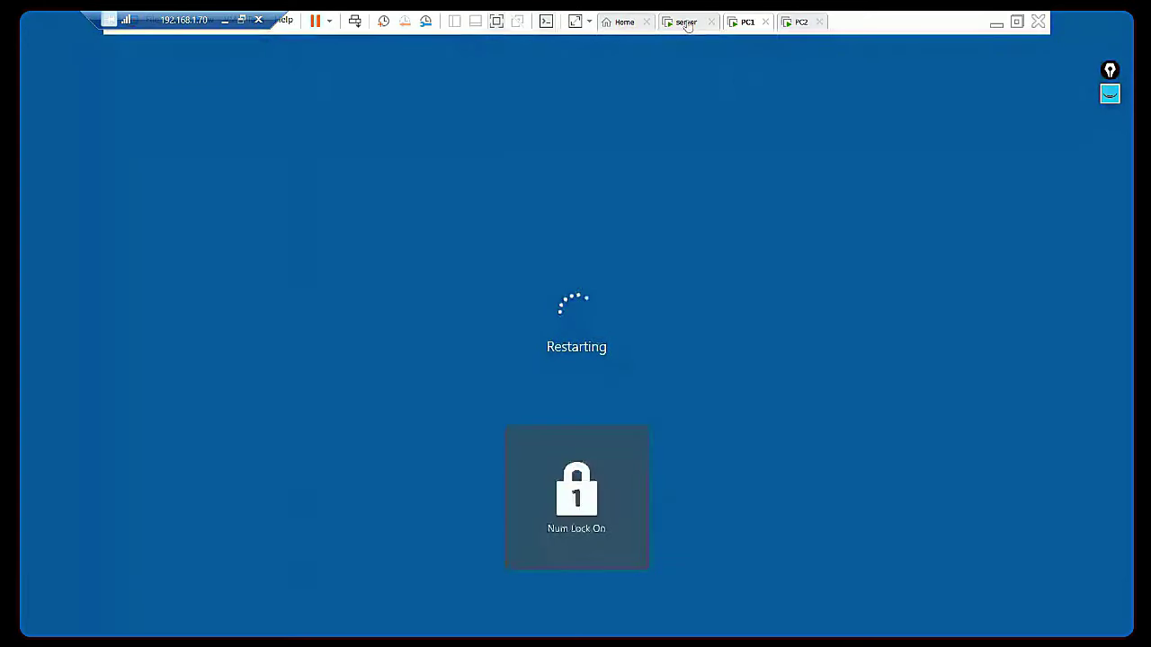
Refresh the server's Computers container so CLIENTPC1 appears as a computer object
left_click(686, 22)
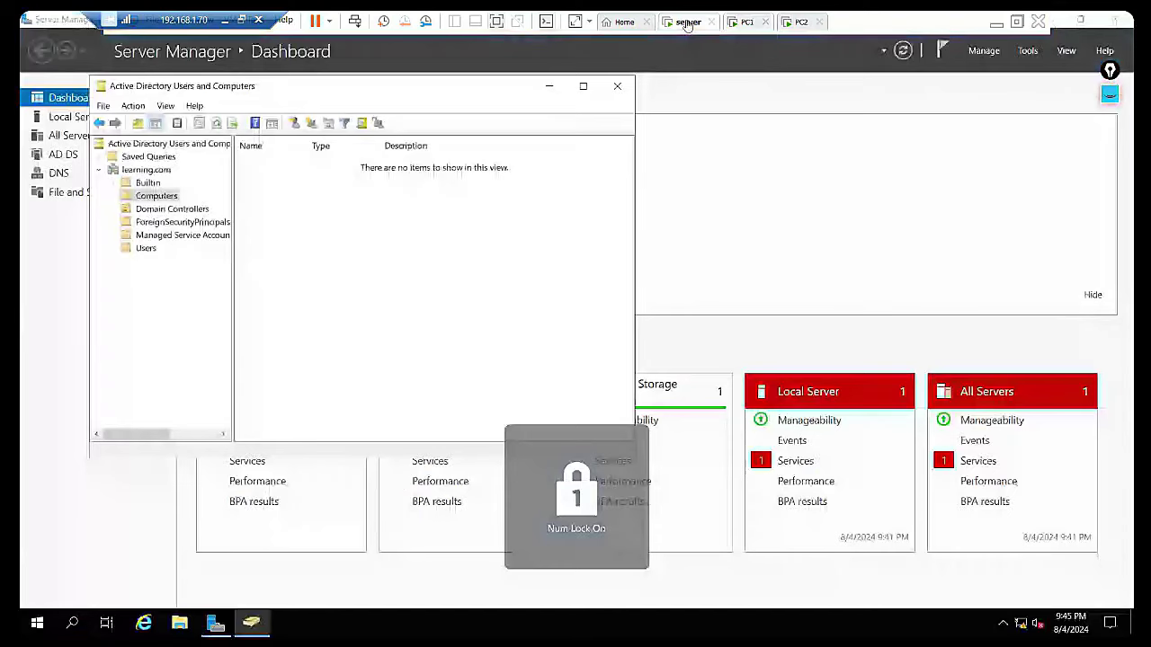
right_click(329, 219)
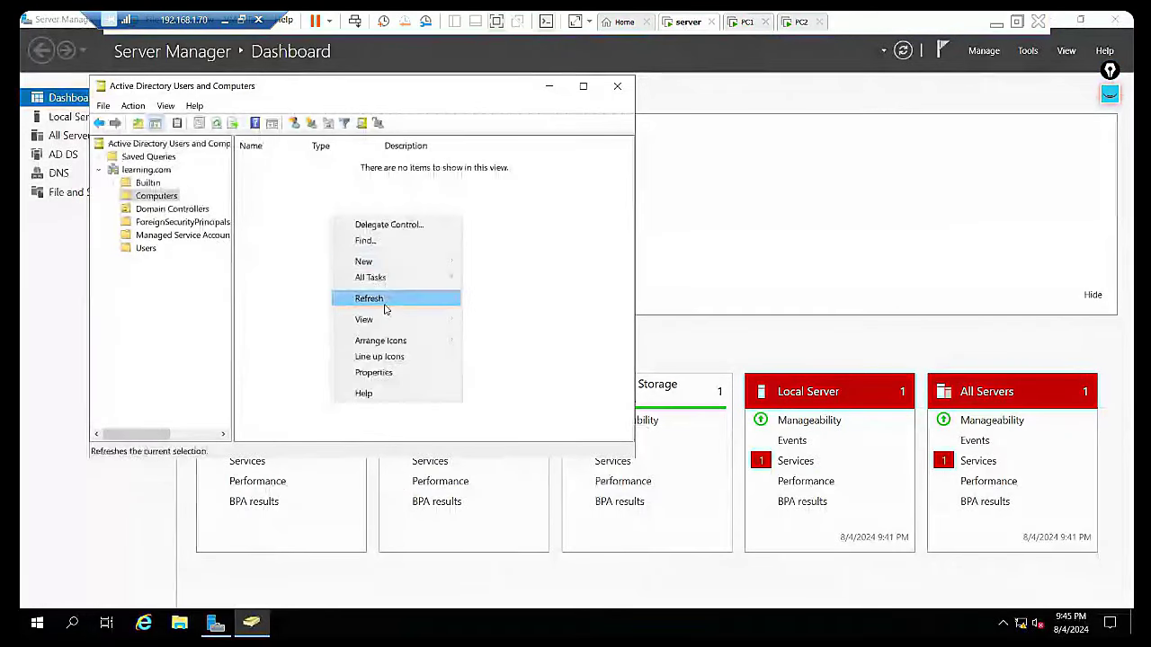
left_click(386, 306)
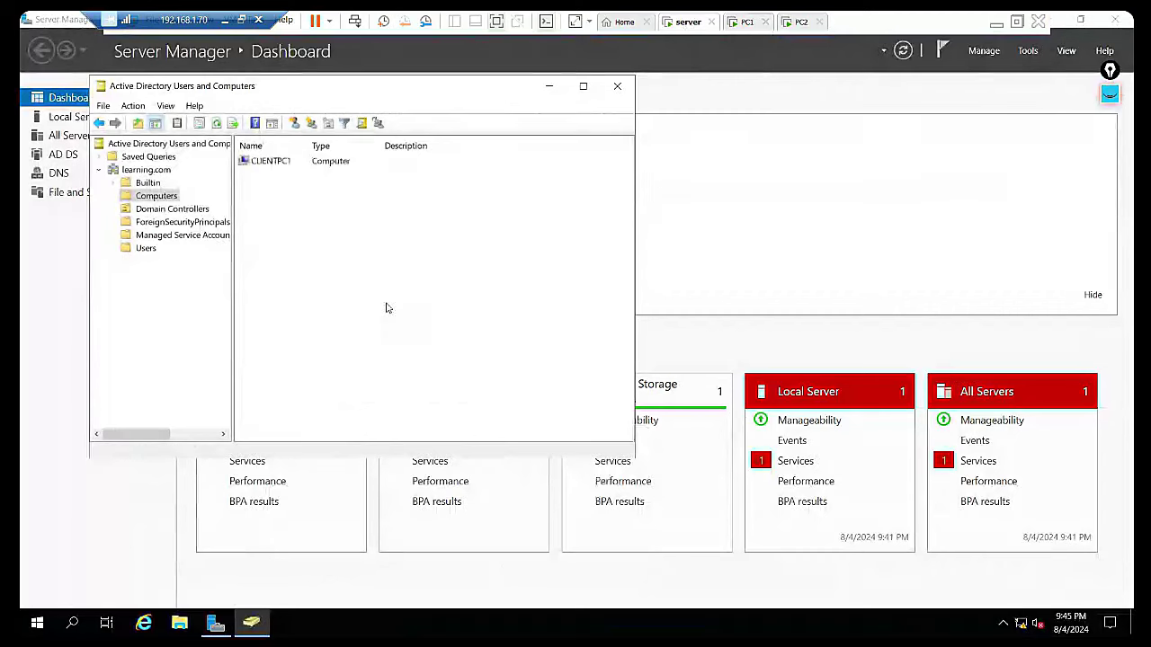
left_click(273, 168)
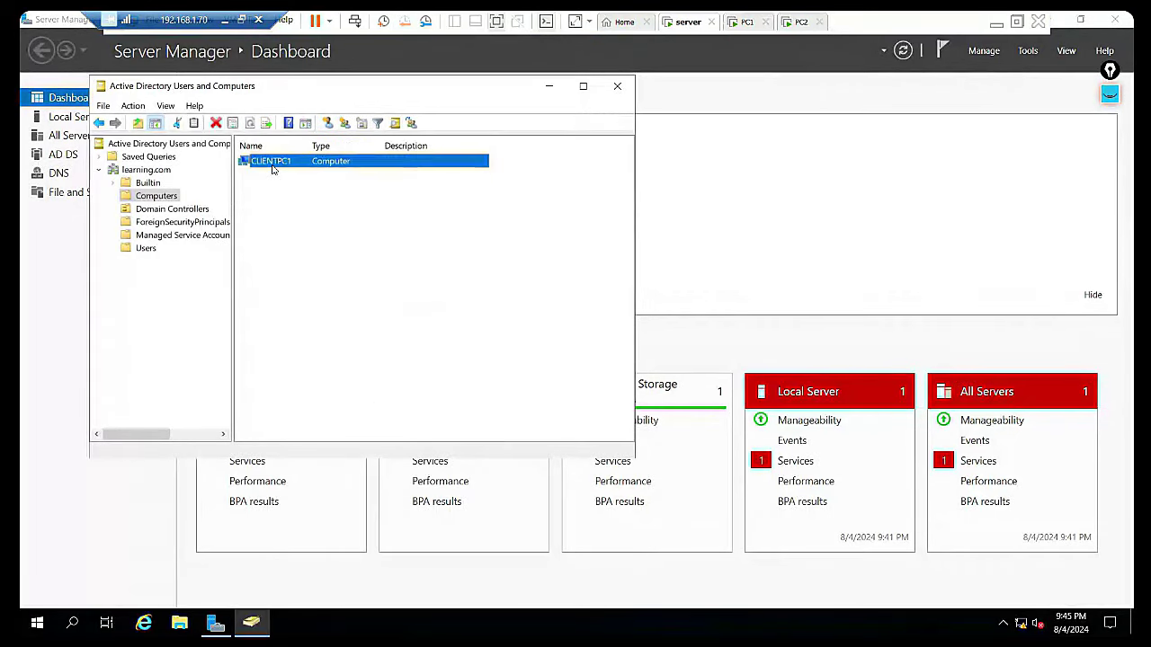
left_click(320, 232)
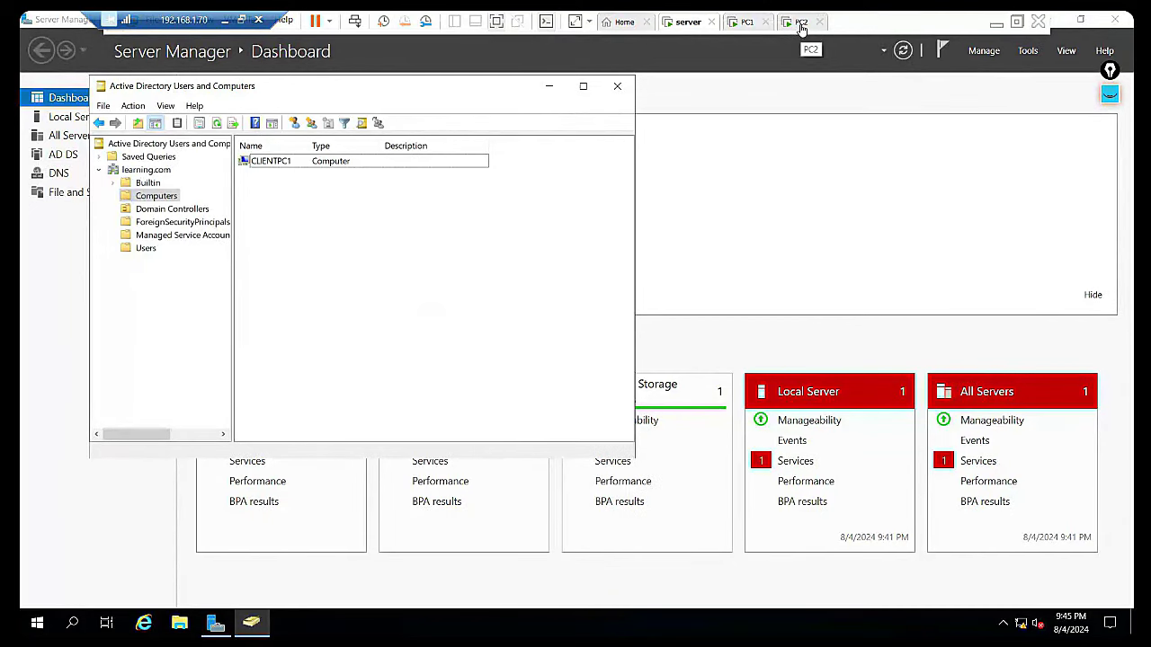
On PC2, ping 172.16.0.1 from cmd, then open System Properties with sysdm.cpl
left_click(801, 24)
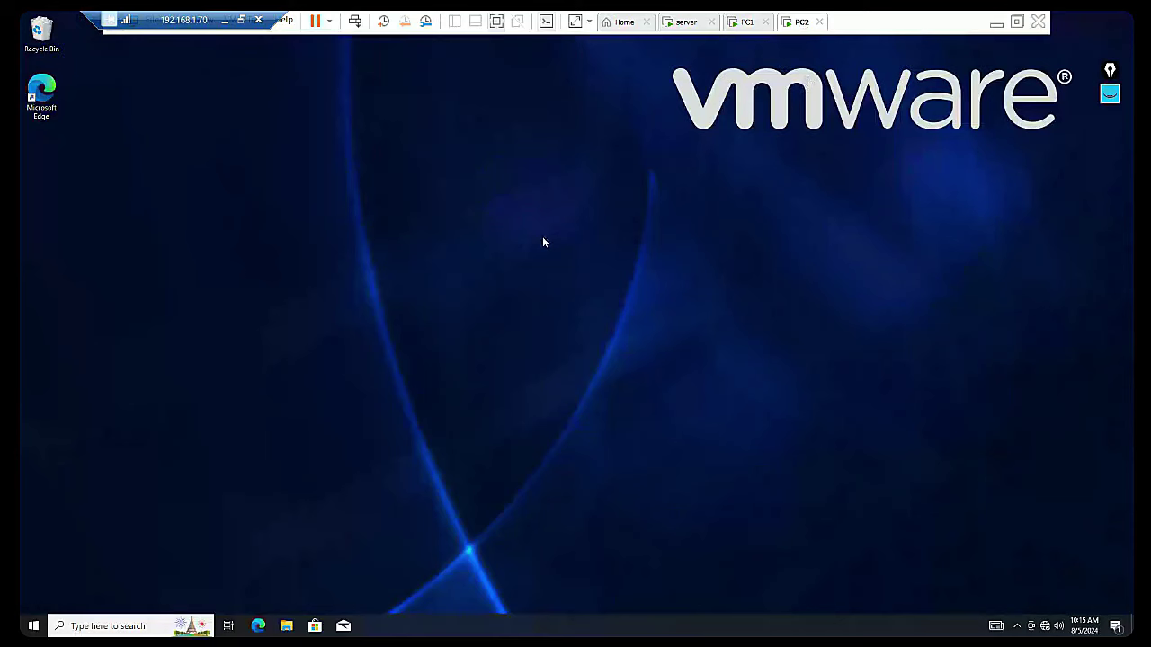
key("super+r")
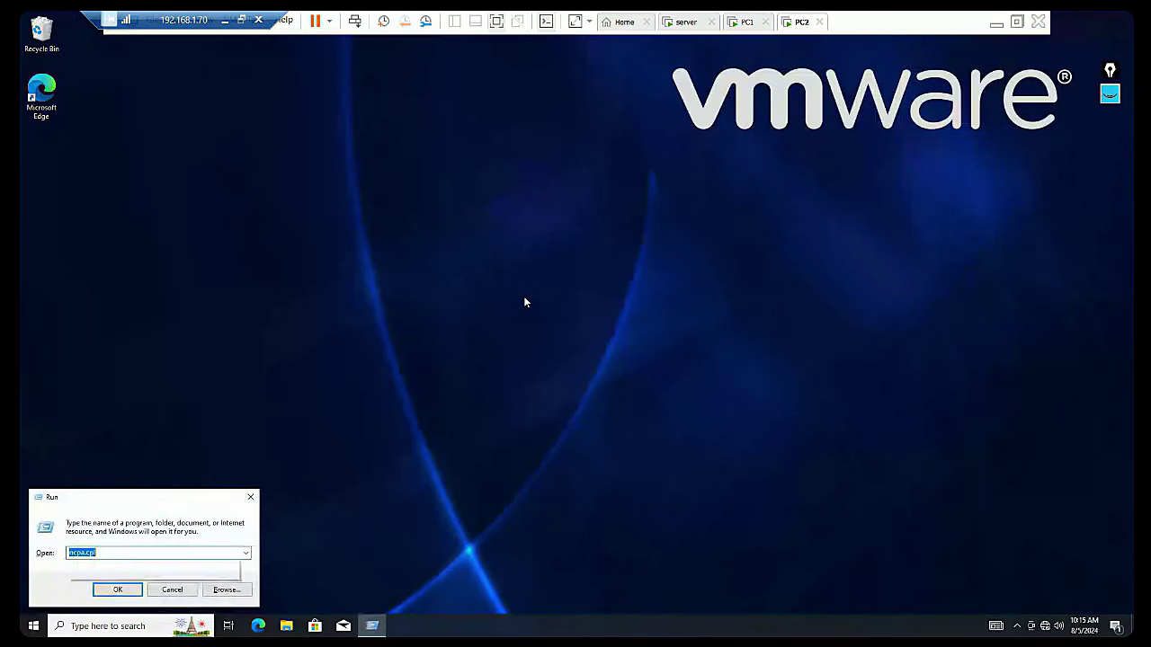
type("cmd")
key("Return")
type("pin")
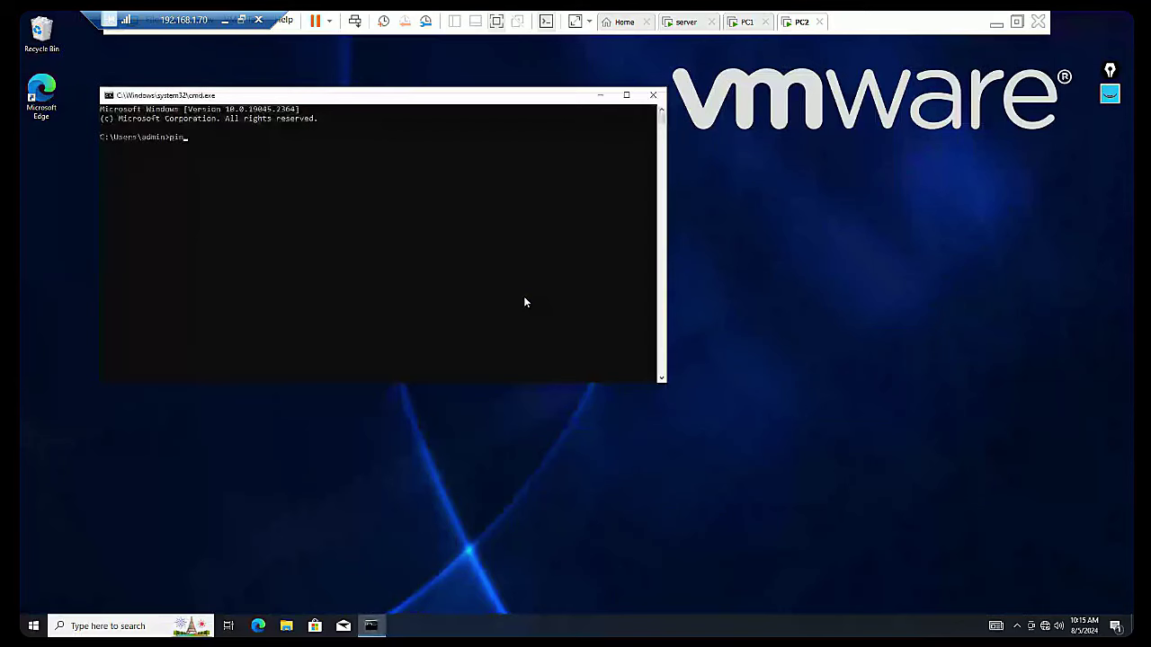
type("g 172.16.")
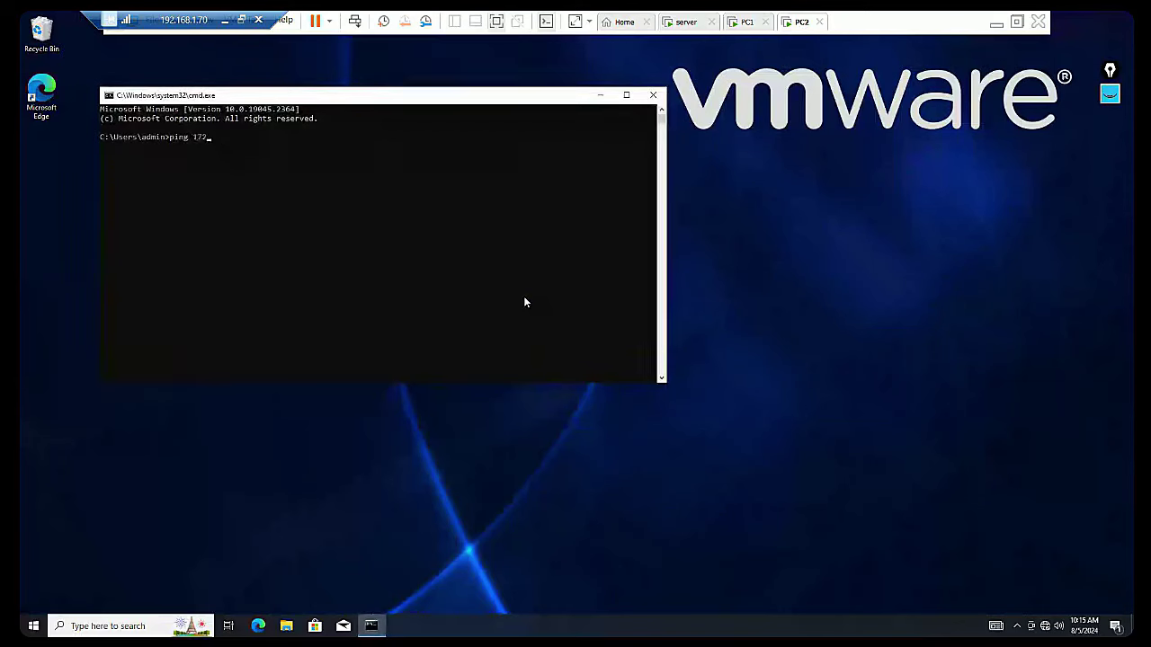
type("0.1")
key("Return")
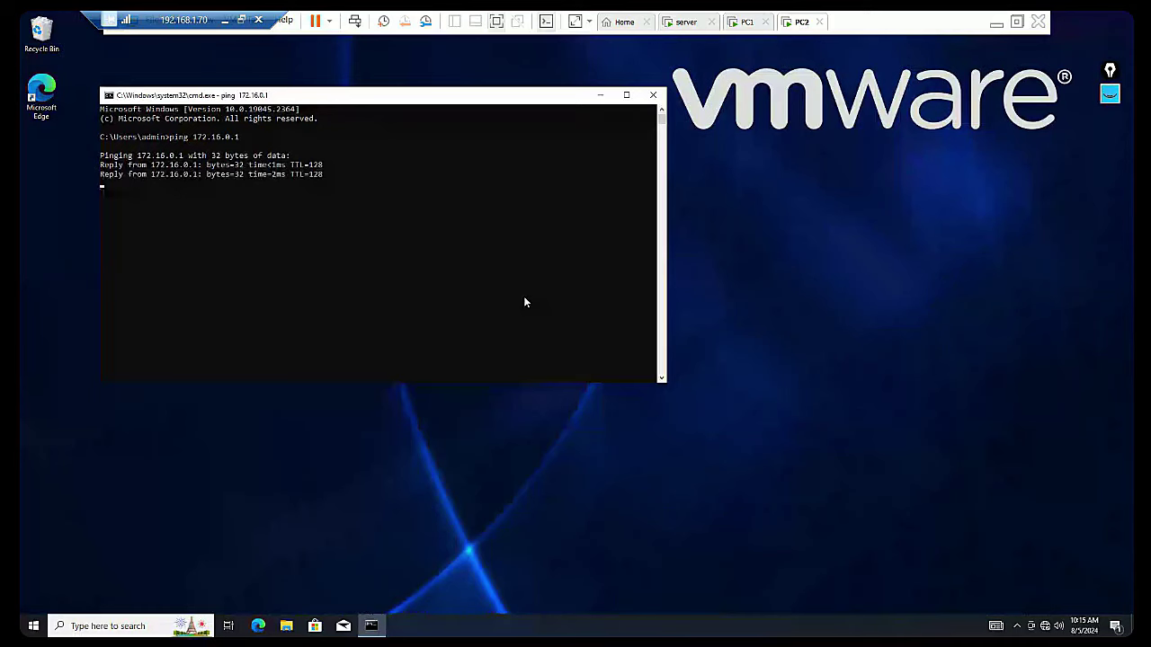
type("sys")
type("dm")
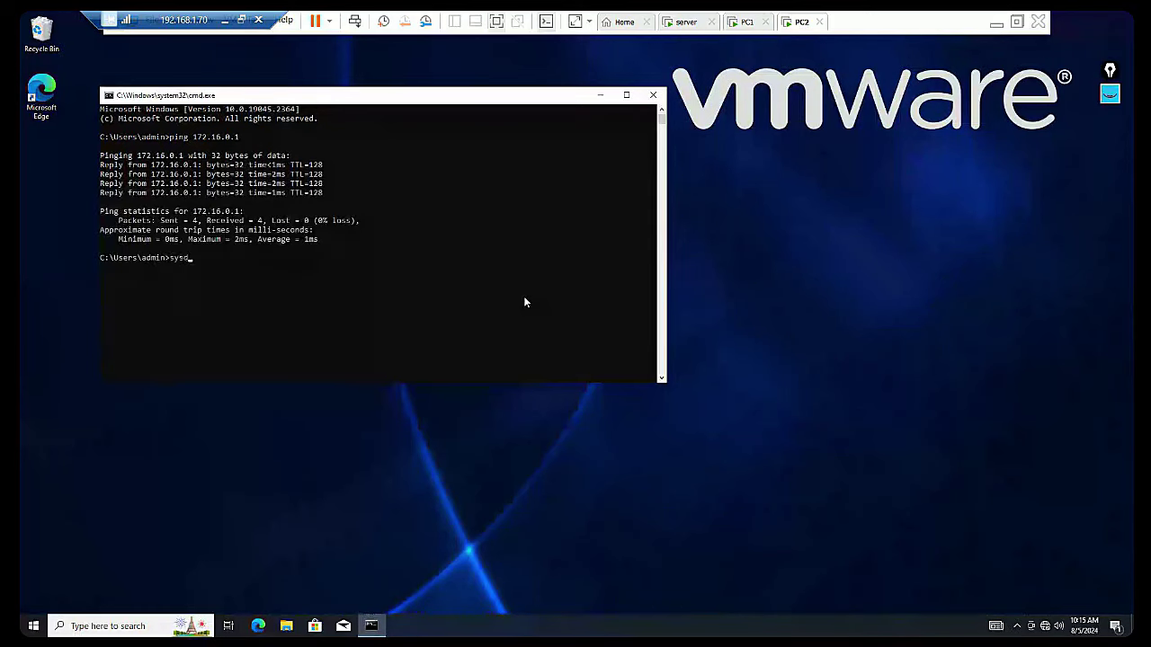
type(".cpl")
key("Return")
Rename PC2 to clientpc2 and set it to join the learning.com domain
left_click(338, 287)
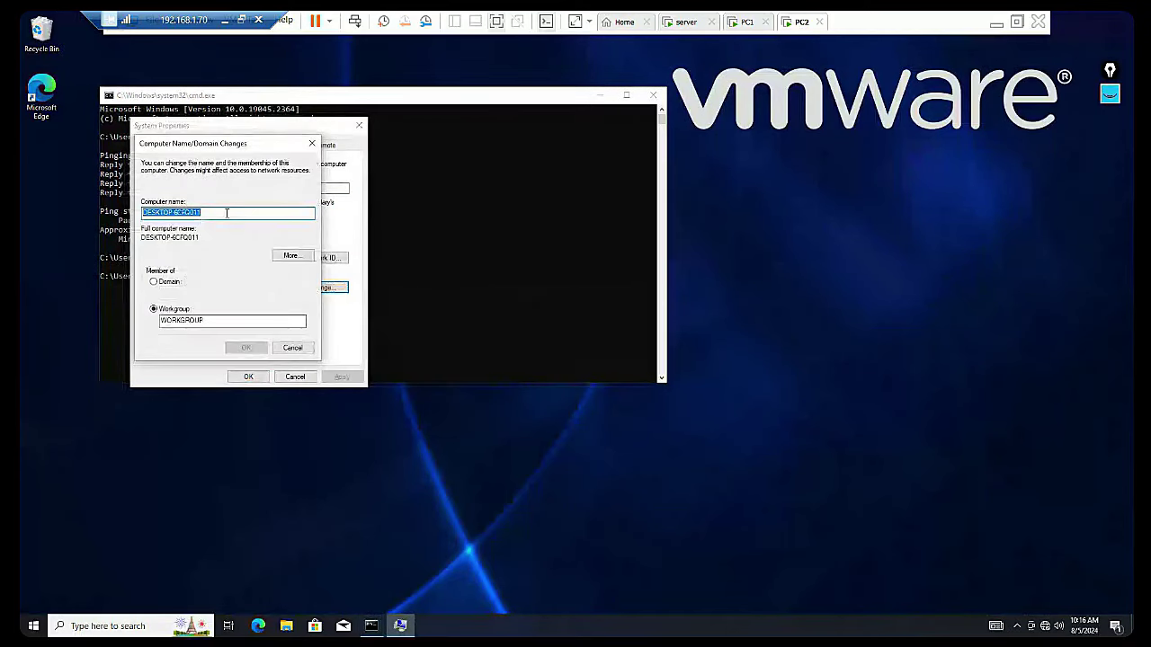
key("BackSpace")
type("clientpc2")
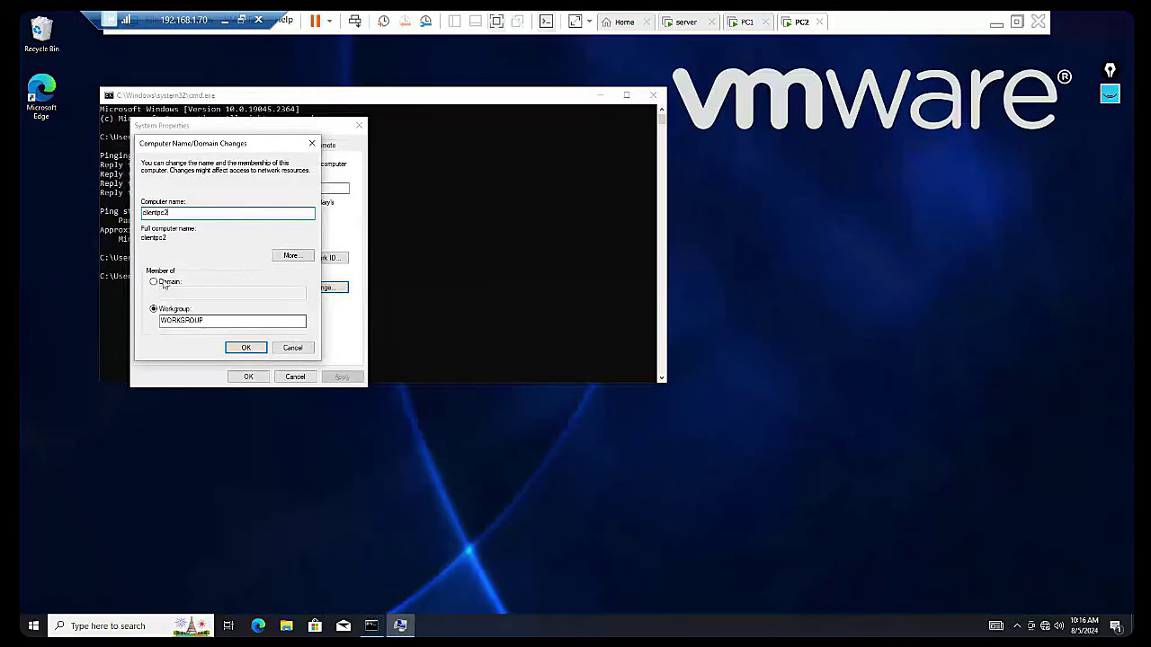
left_click(166, 282)
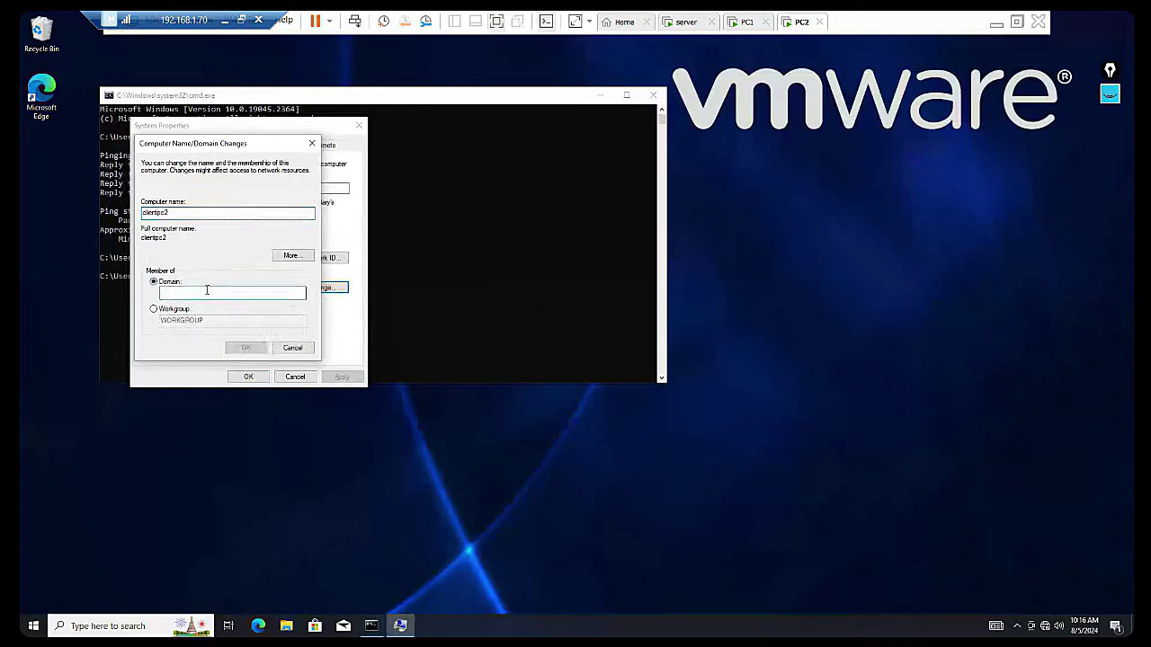
type("learning.com")
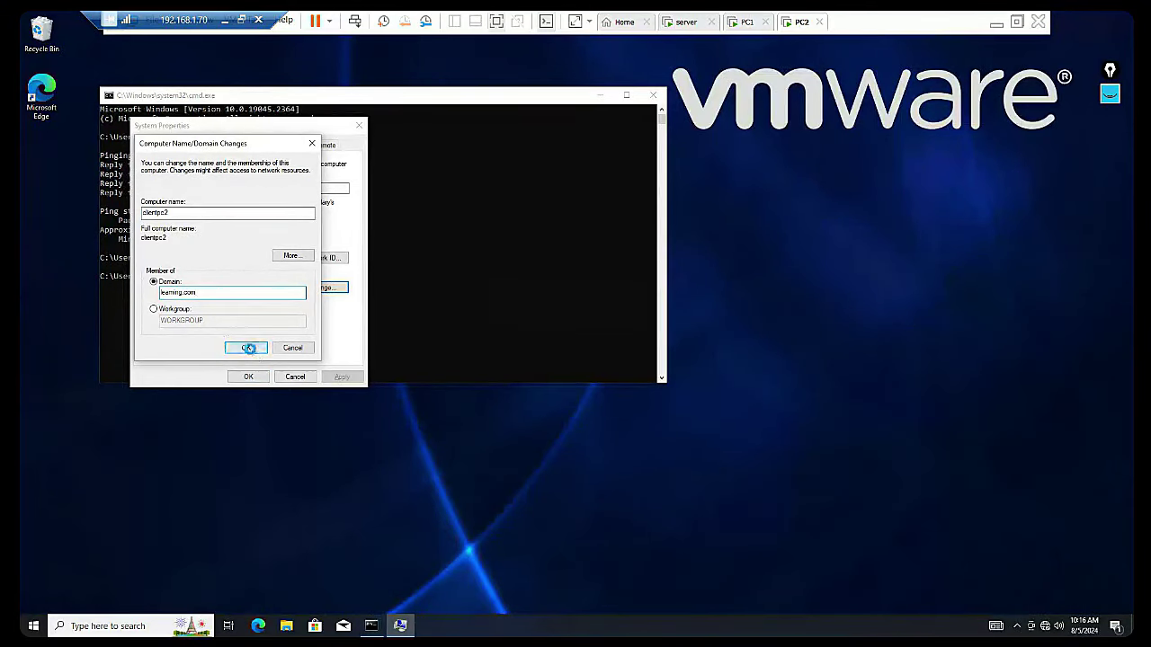
left_click(246, 347)
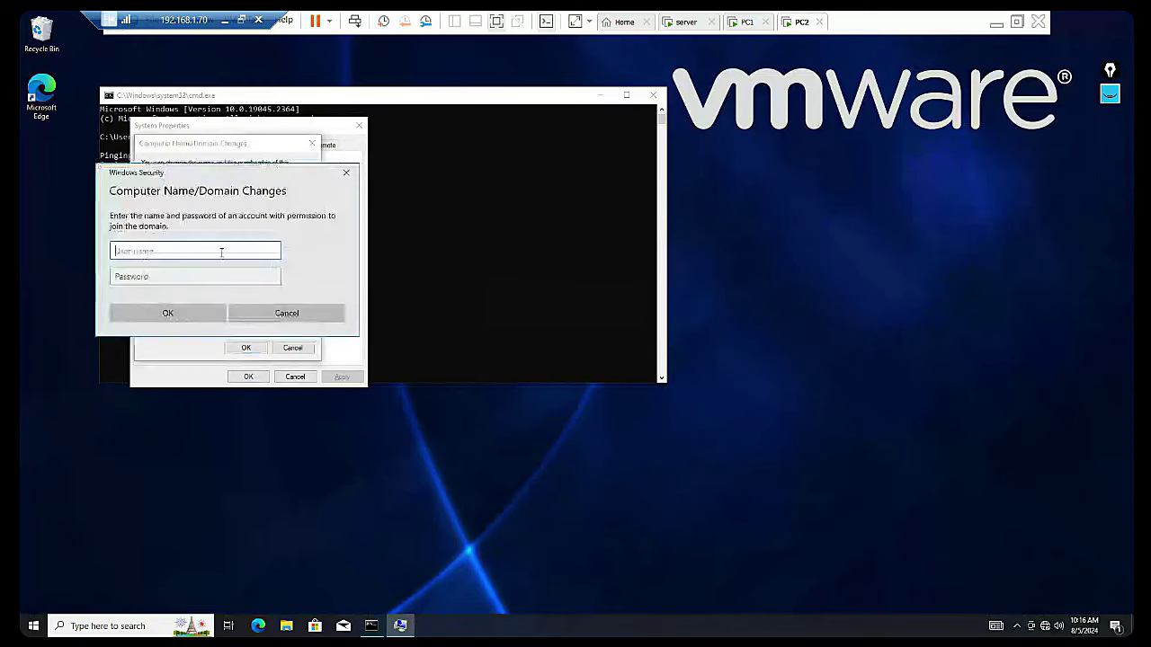
Submit the domain join credentials as the domain administrator with its password
type("A")
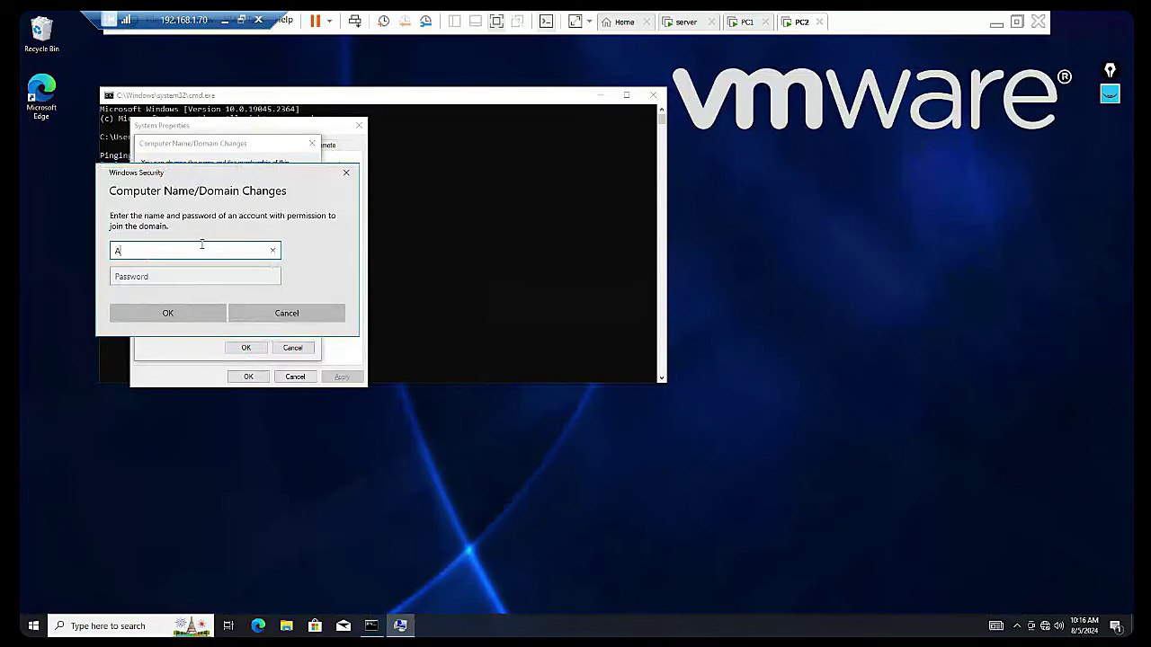
key("BackSpace")
type("administrator")
key("Tab")
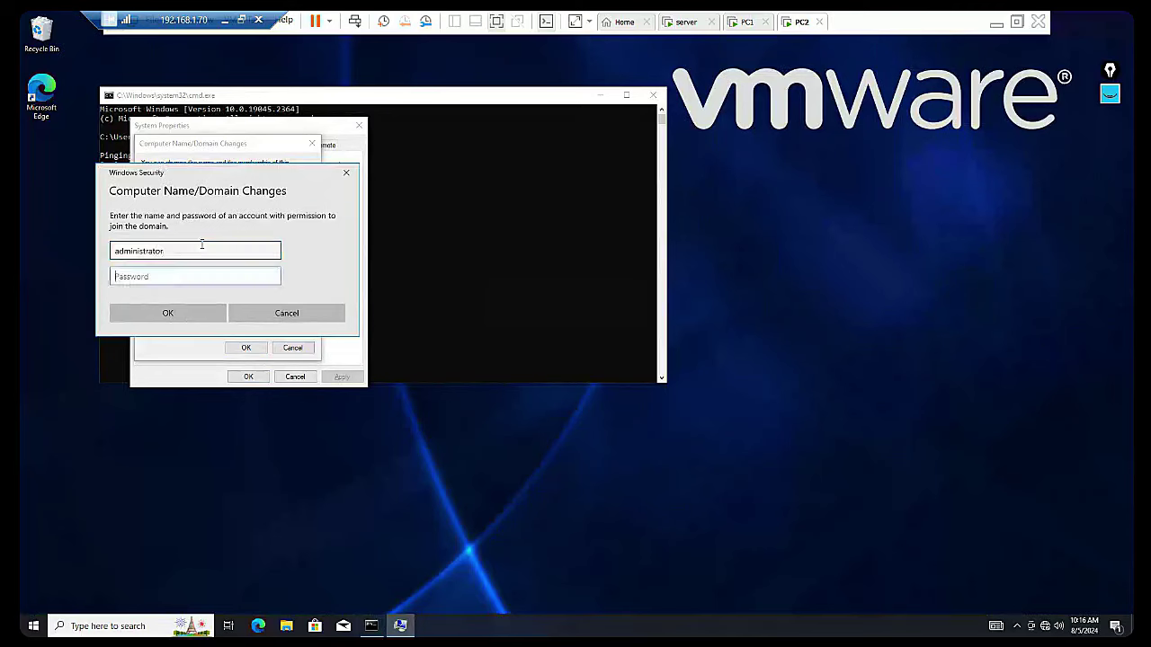
type("*********")
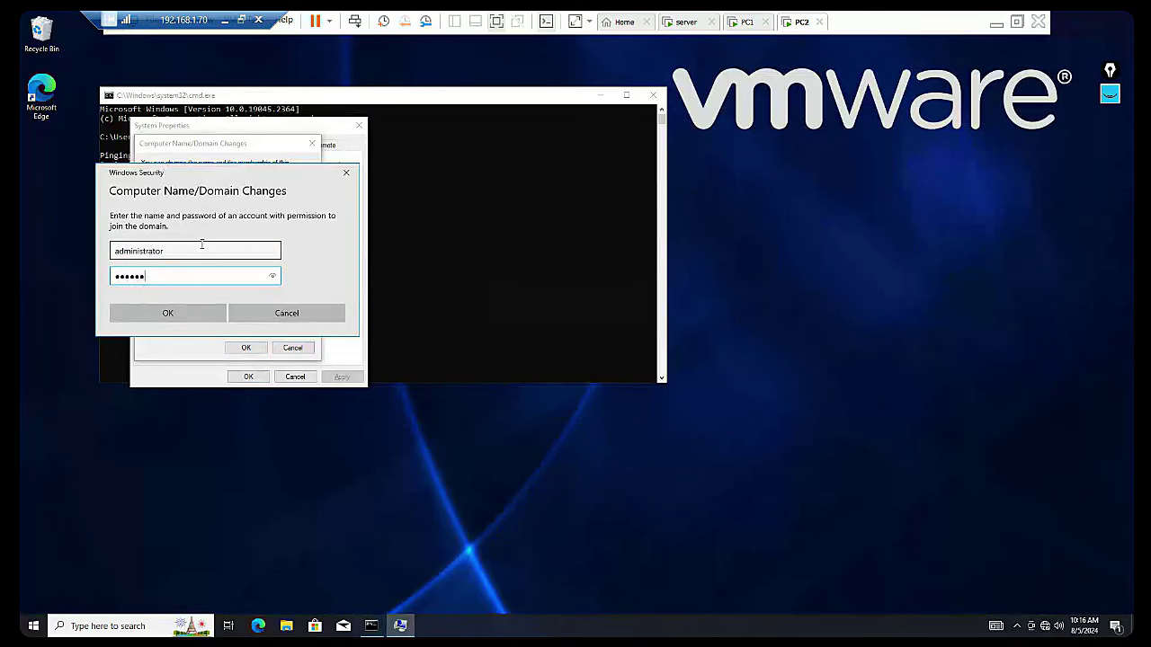
key("Return")
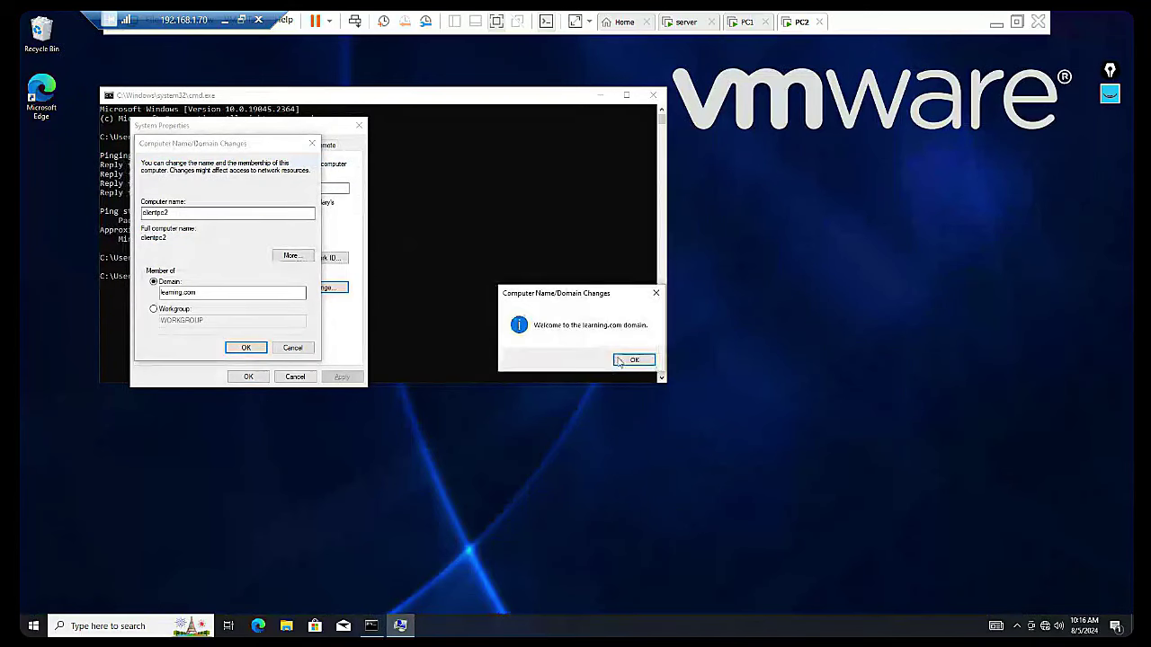
Acknowledge the learning.com welcome, DNS name error and restart notices, then close System Properties
left_click(633, 359)
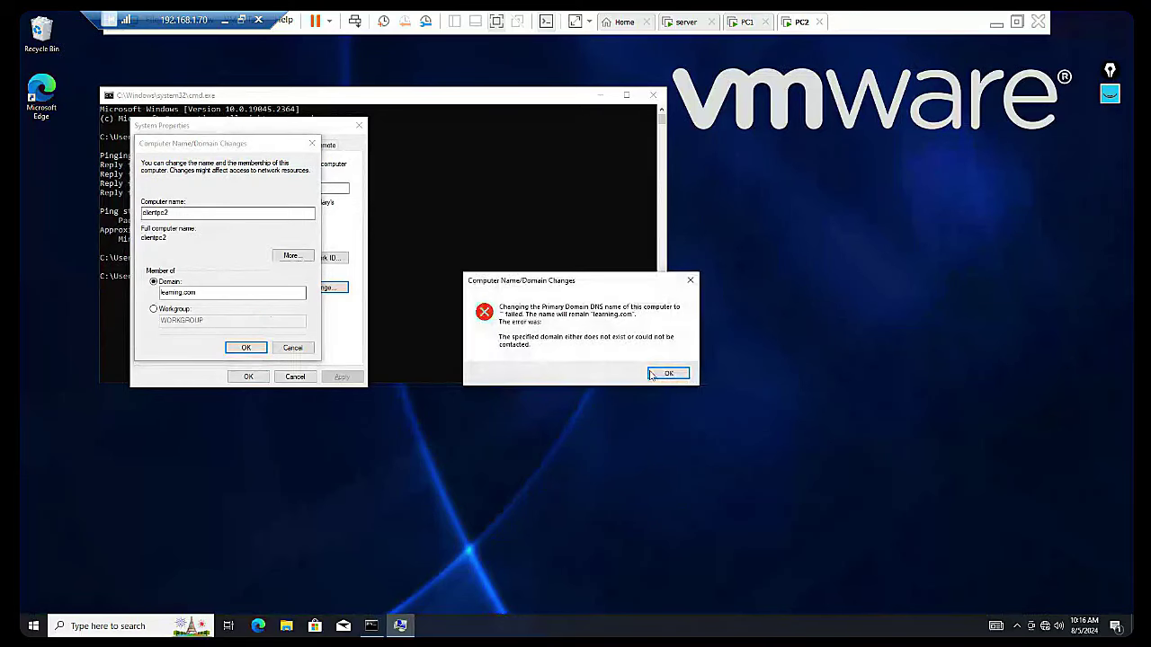
left_click(665, 374)
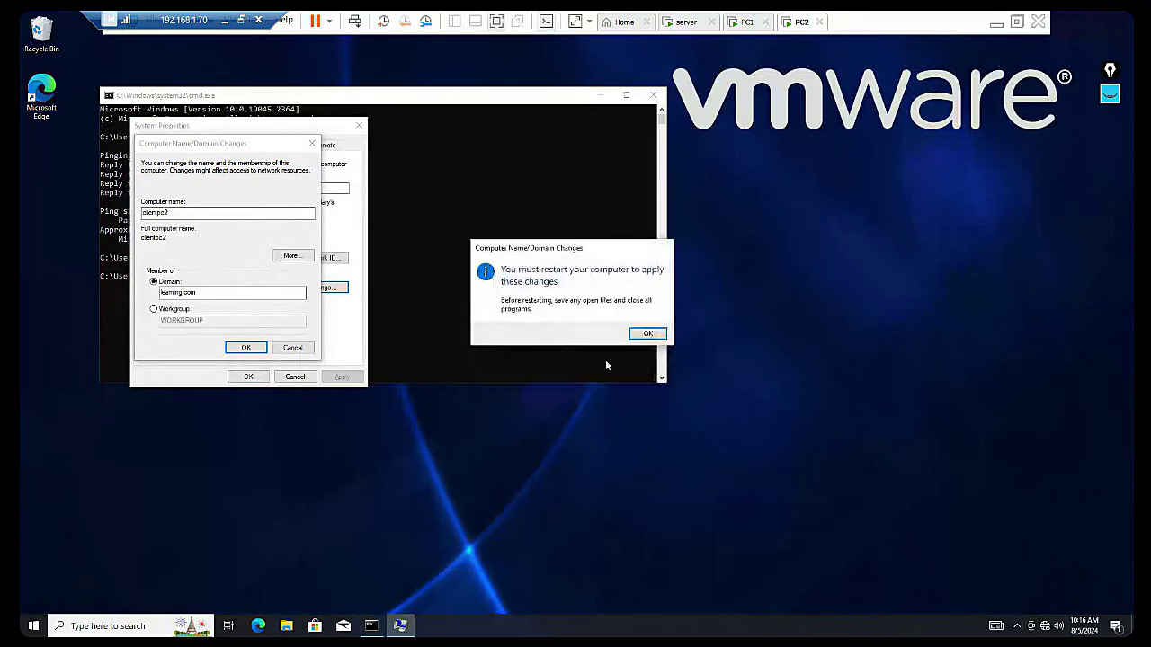
left_click(655, 335)
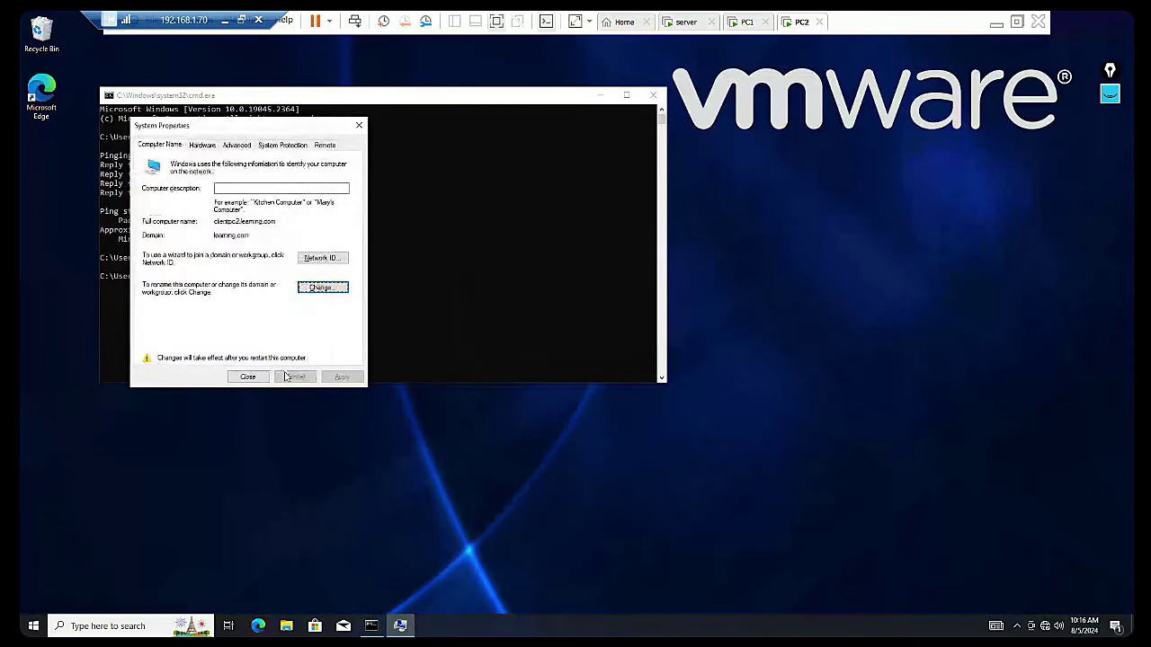
left_click(249, 377)
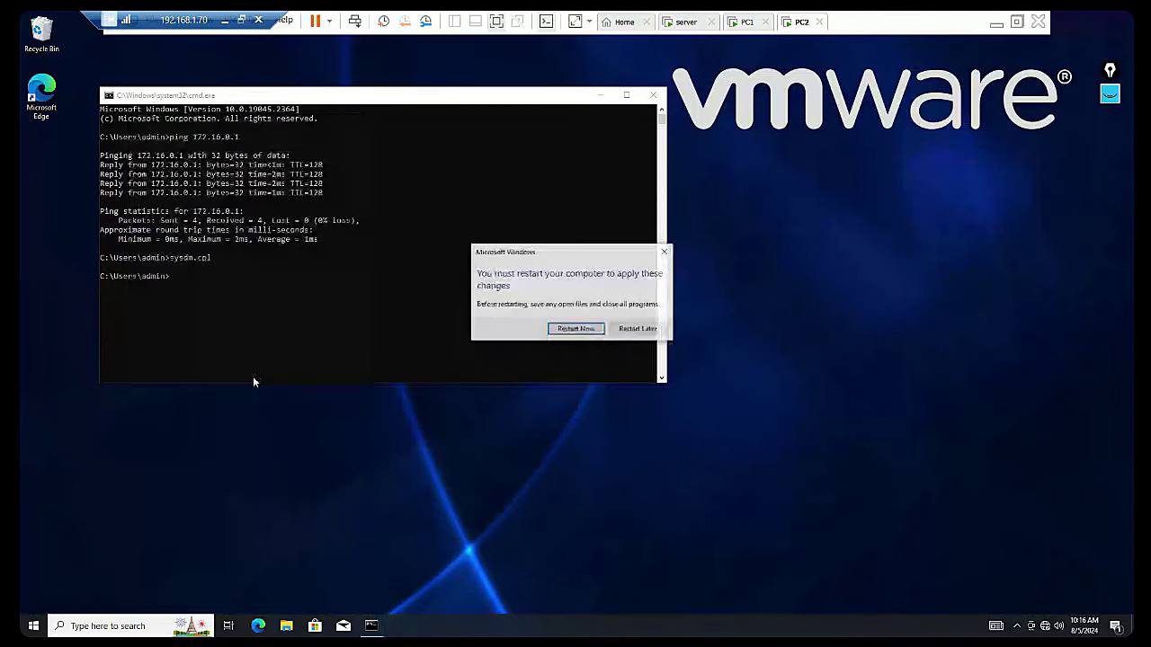
Restart PC2, refresh the server's Computers container to list CLIENTPC2, and bring up the lab whiteboard
left_click(575, 328)
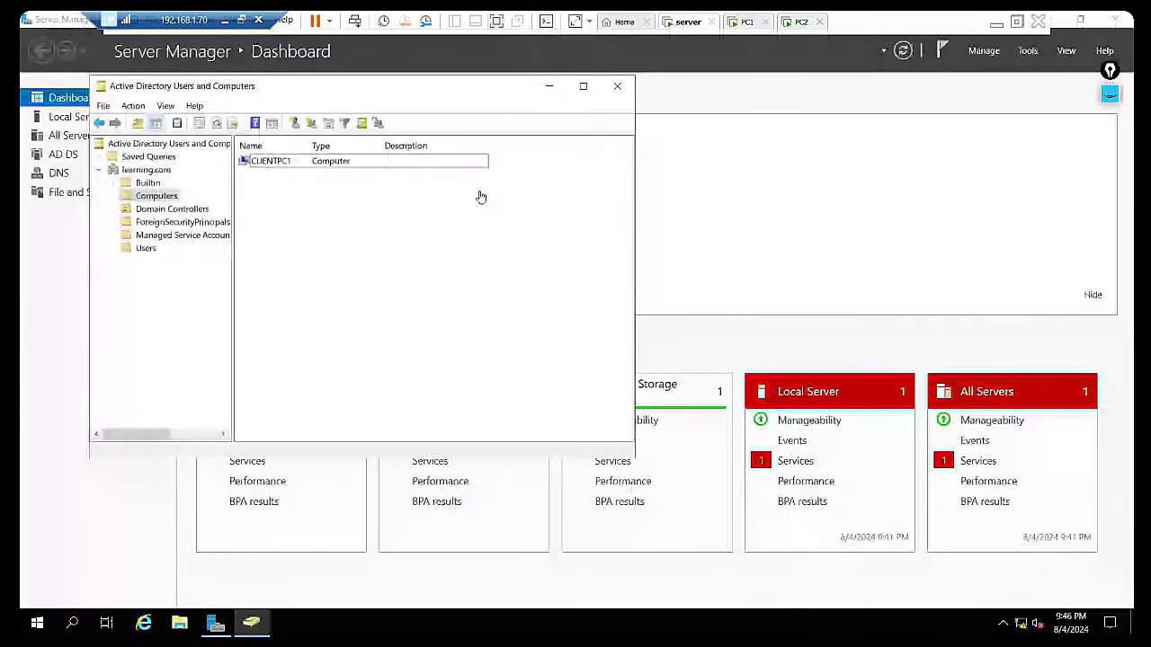
right_click(347, 225)
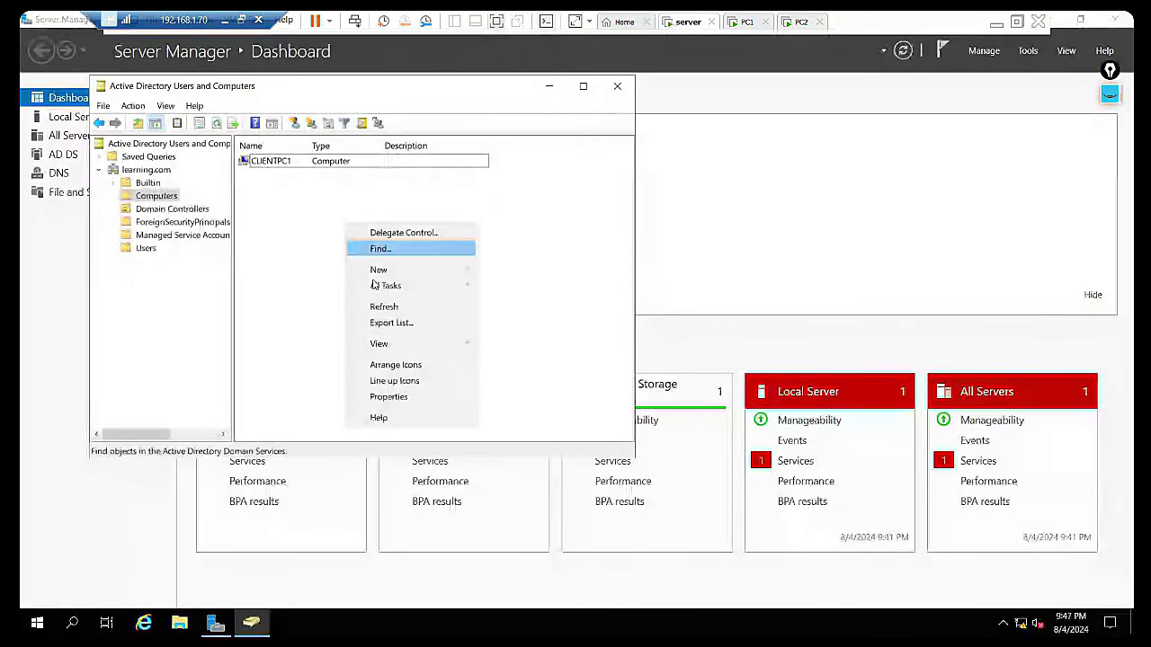
left_click(403, 307)
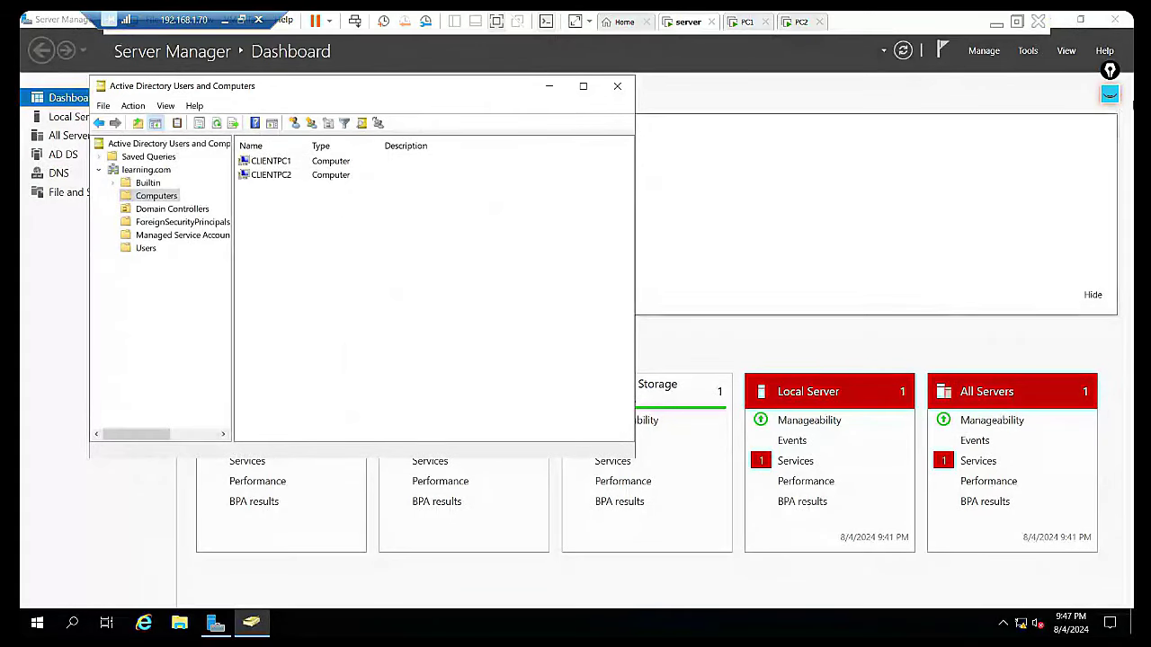
left_click(1110, 96)
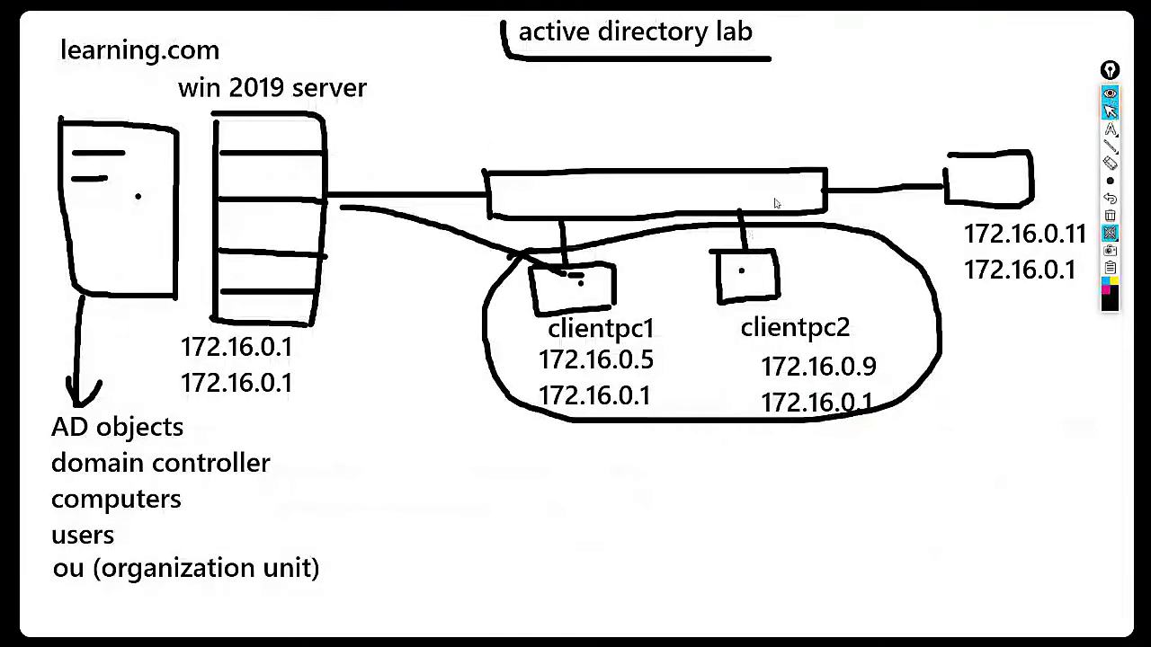
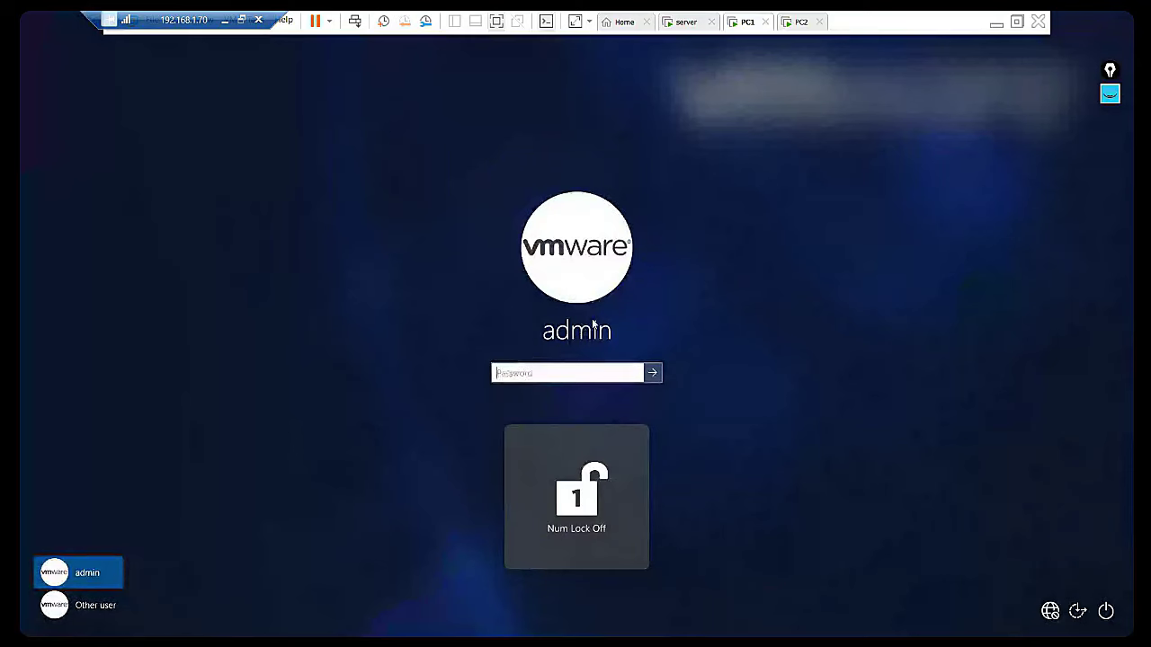
key("Num_Lock")
key("Num_Lock")
Decline the Toggle Keys prompt on PC1's sign-in screen and switch to the server VM
left_click(101, 608)
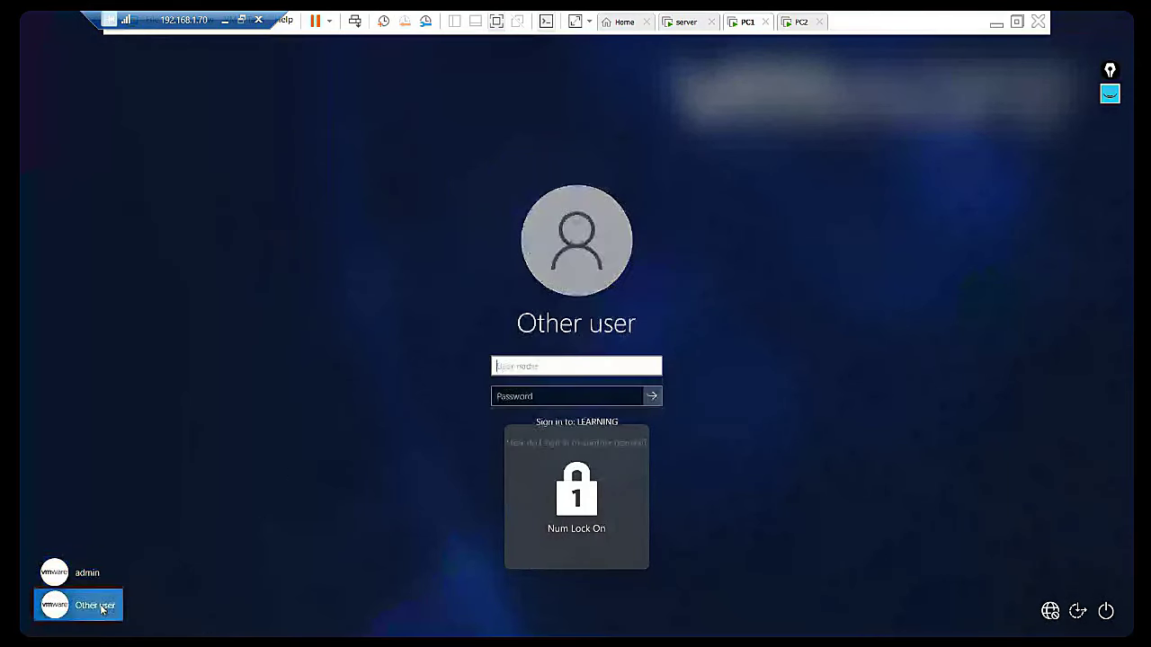
left_click(532, 365)
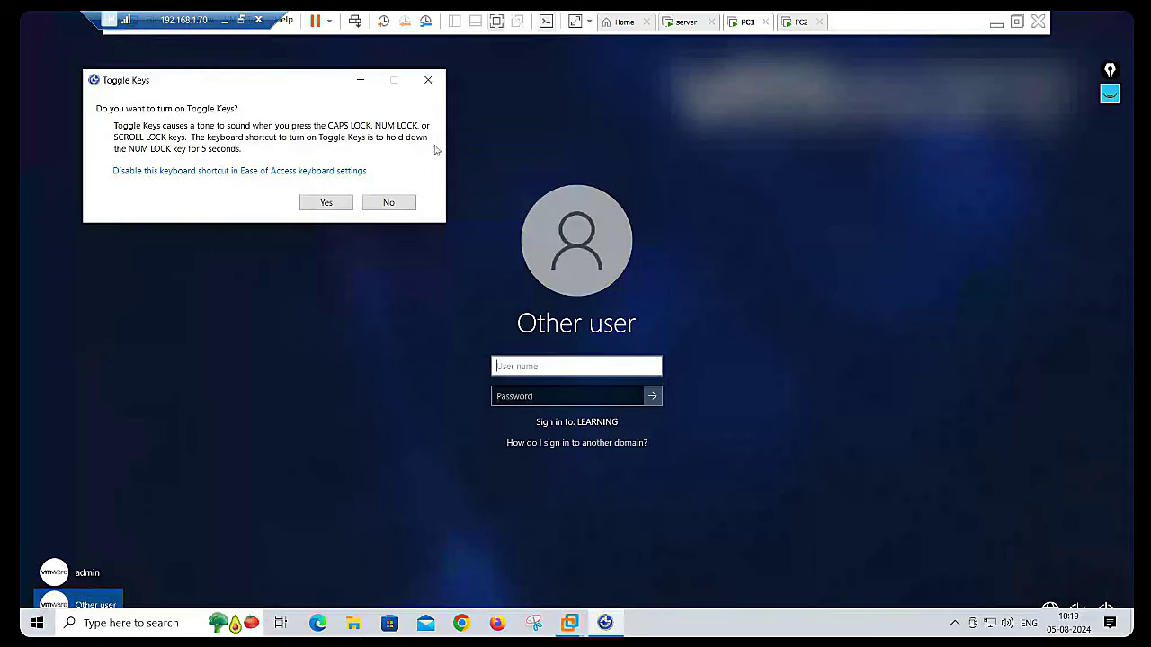
left_click(389, 204)
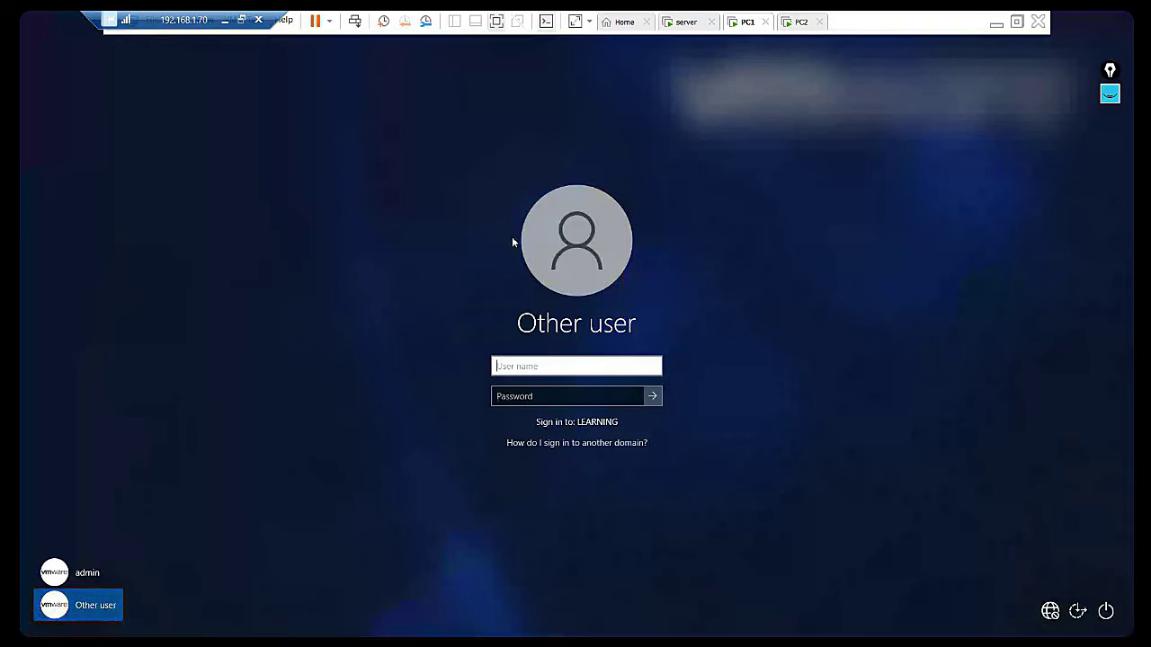
left_click(689, 24)
key("Num_Lock")
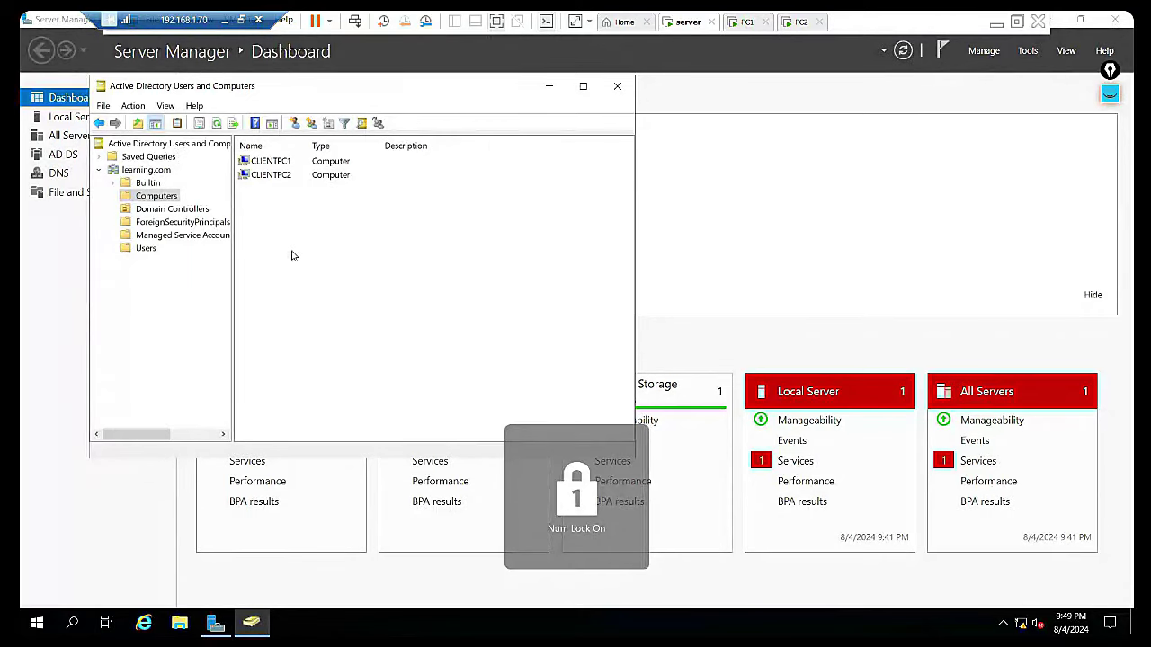
Display learning.com's Users container, then briefly show and hide the network whiteboard
left_click(142, 250)
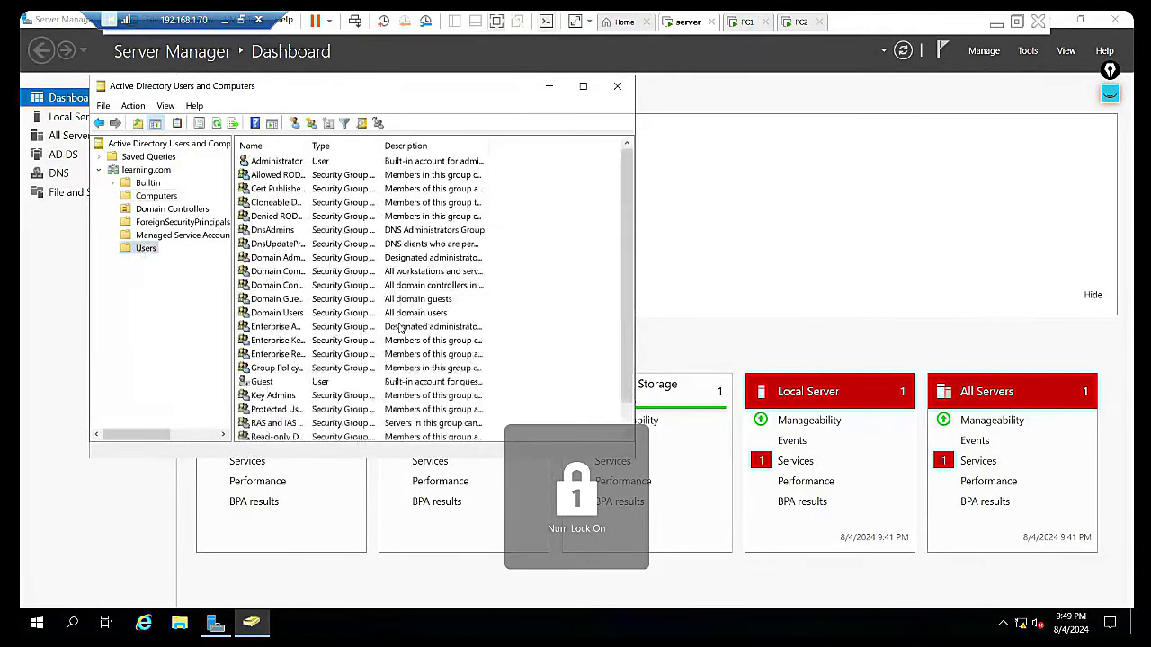
key("Num_Lock")
key("Num_Lock")
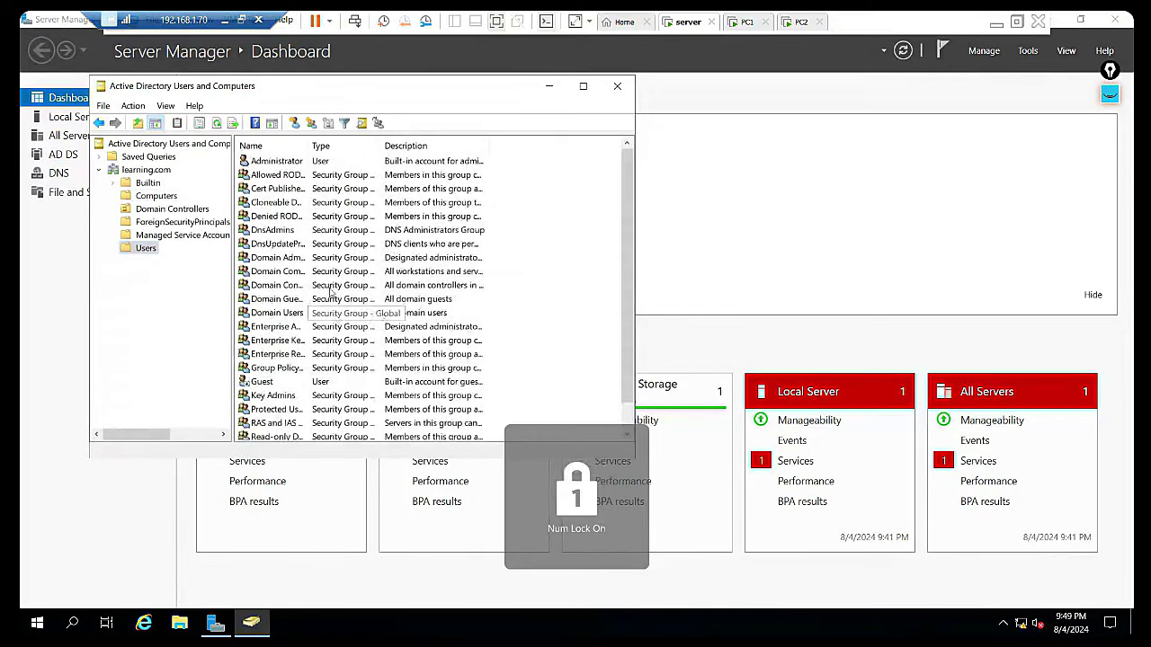
key("Num_Lock")
key("Num_Lock")
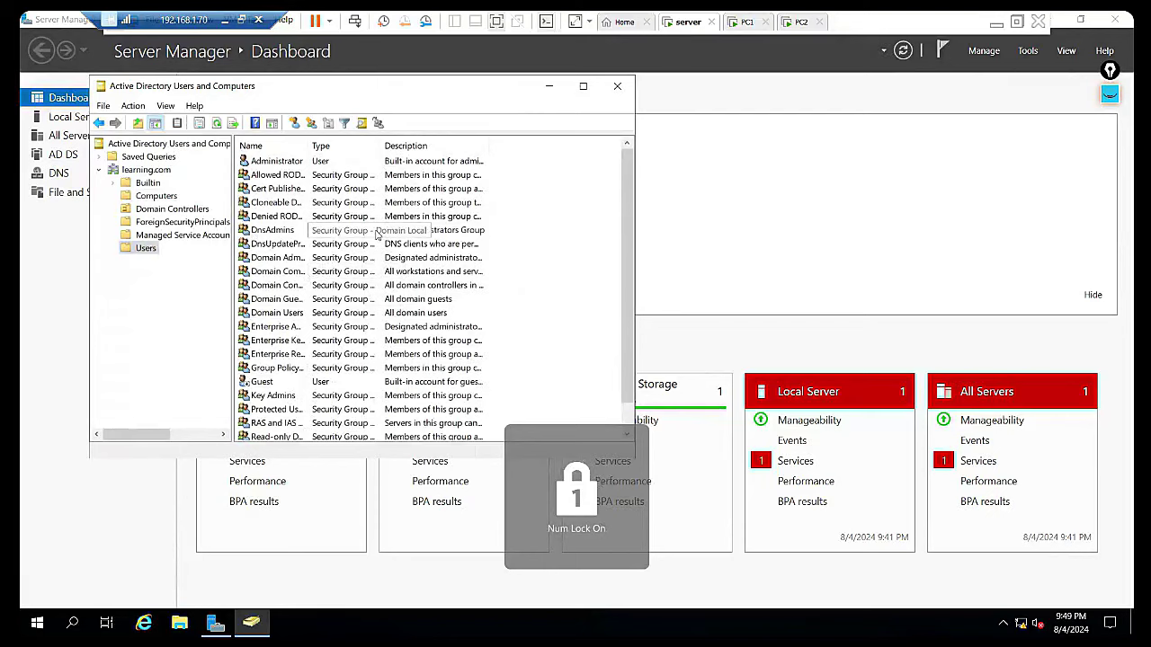
key("Num_Lock")
key("Num_Lock")
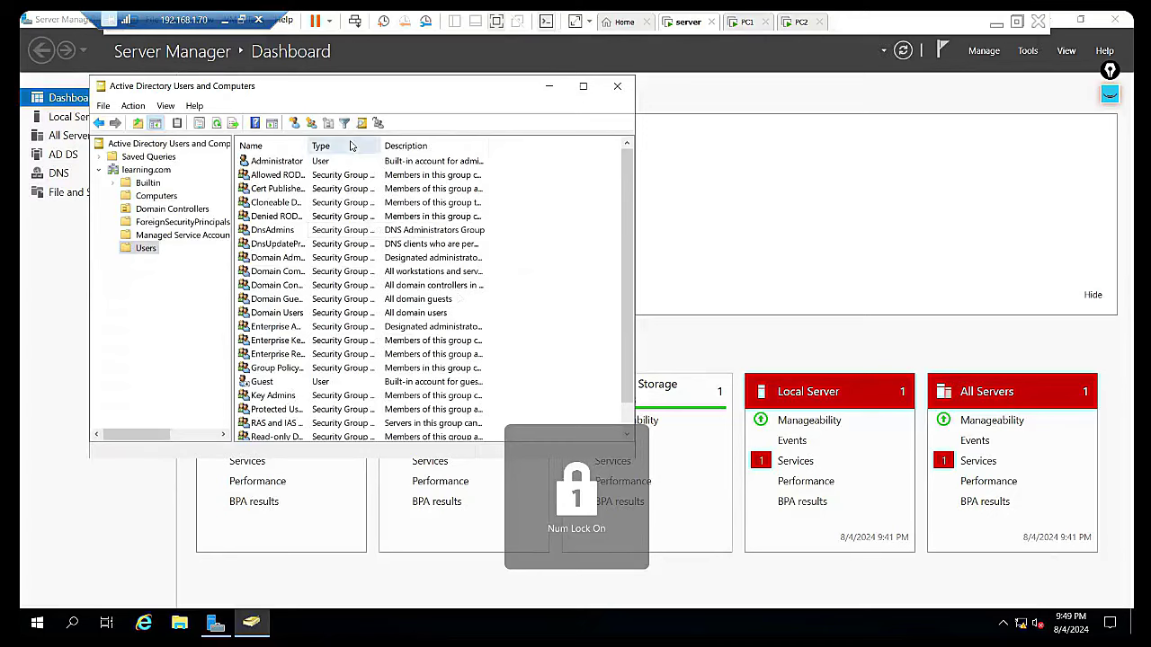
key("Num_Lock")
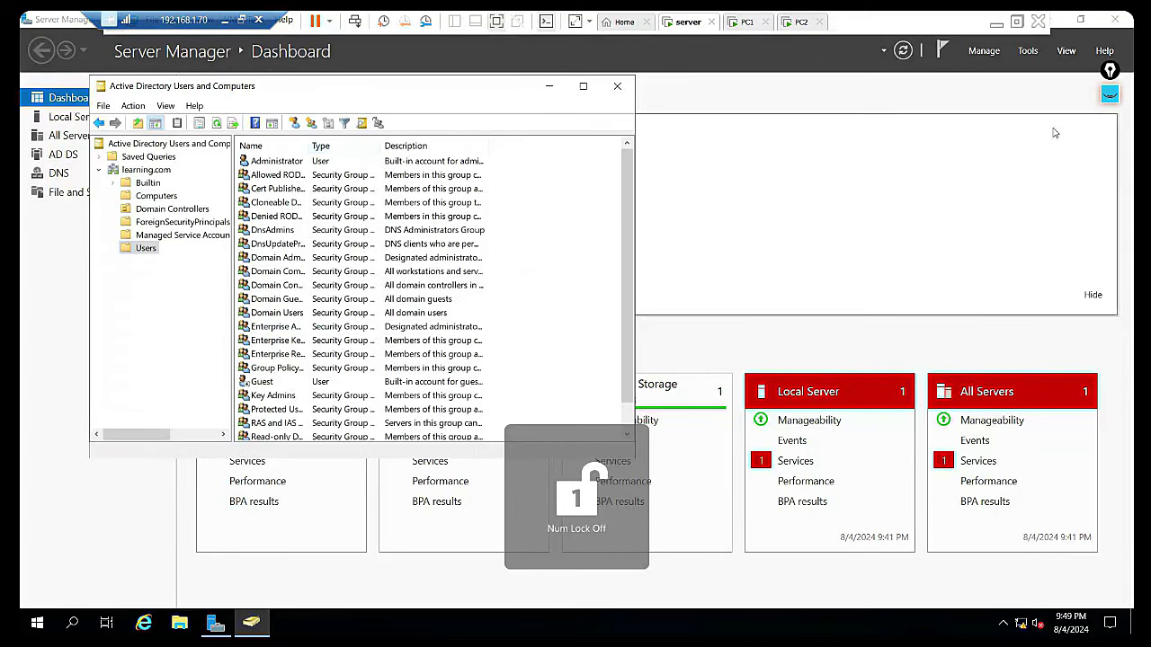
left_click(1109, 96)
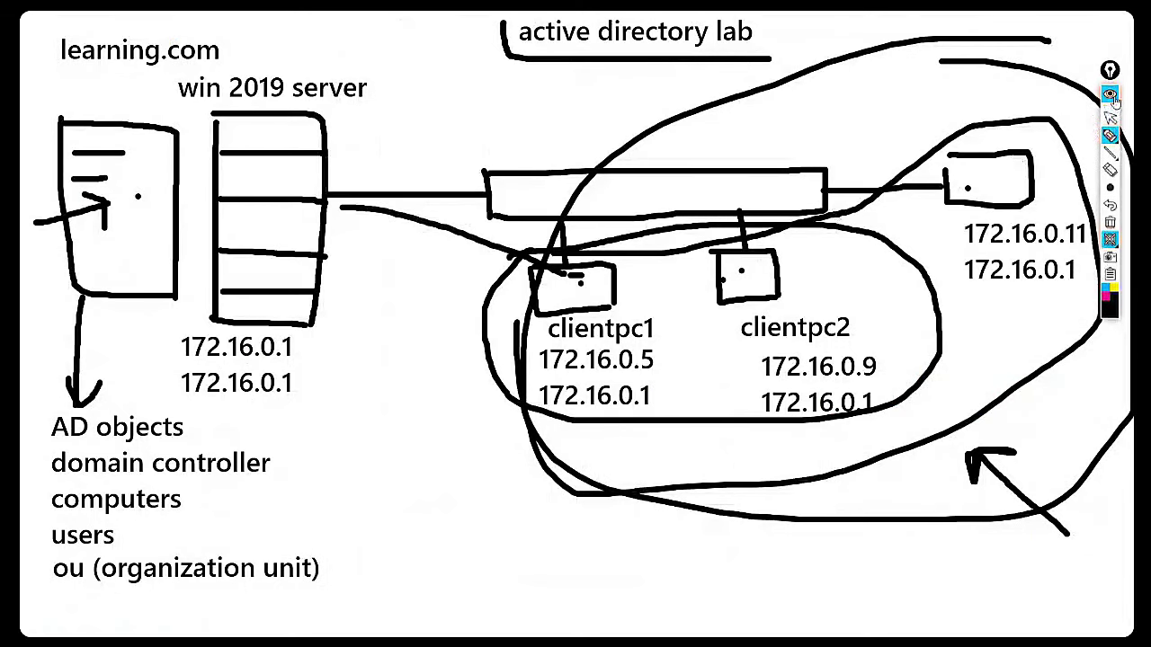
left_click(1110, 97)
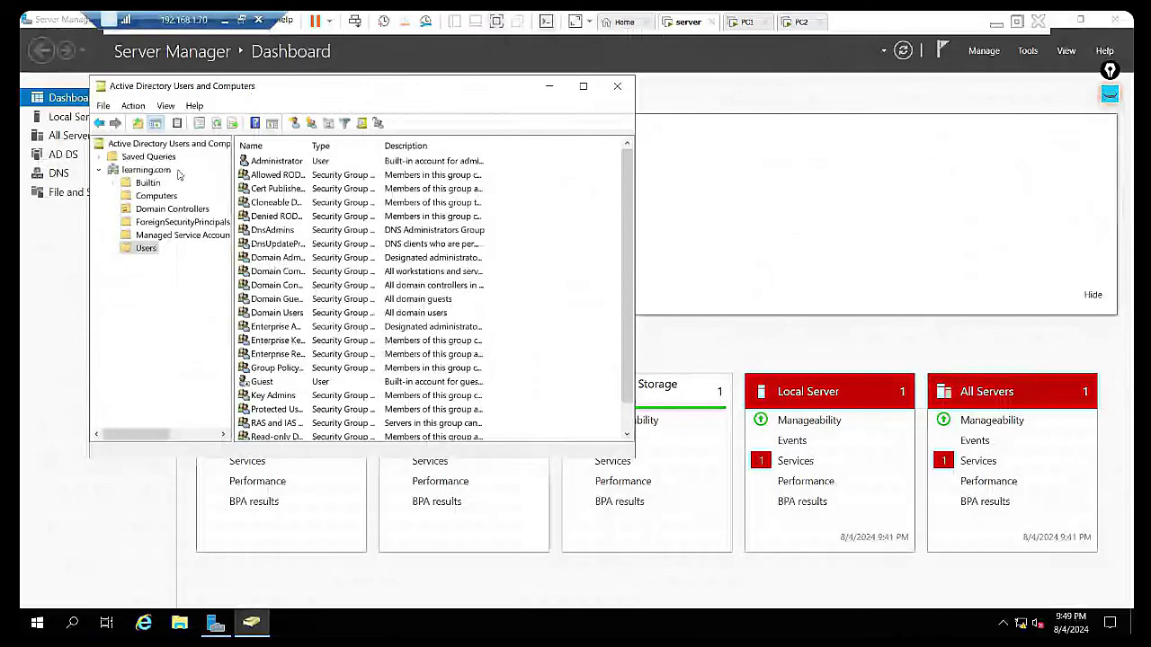
Add an organizational unit named 'icntcollege' directly under learning.com
left_click(146, 170)
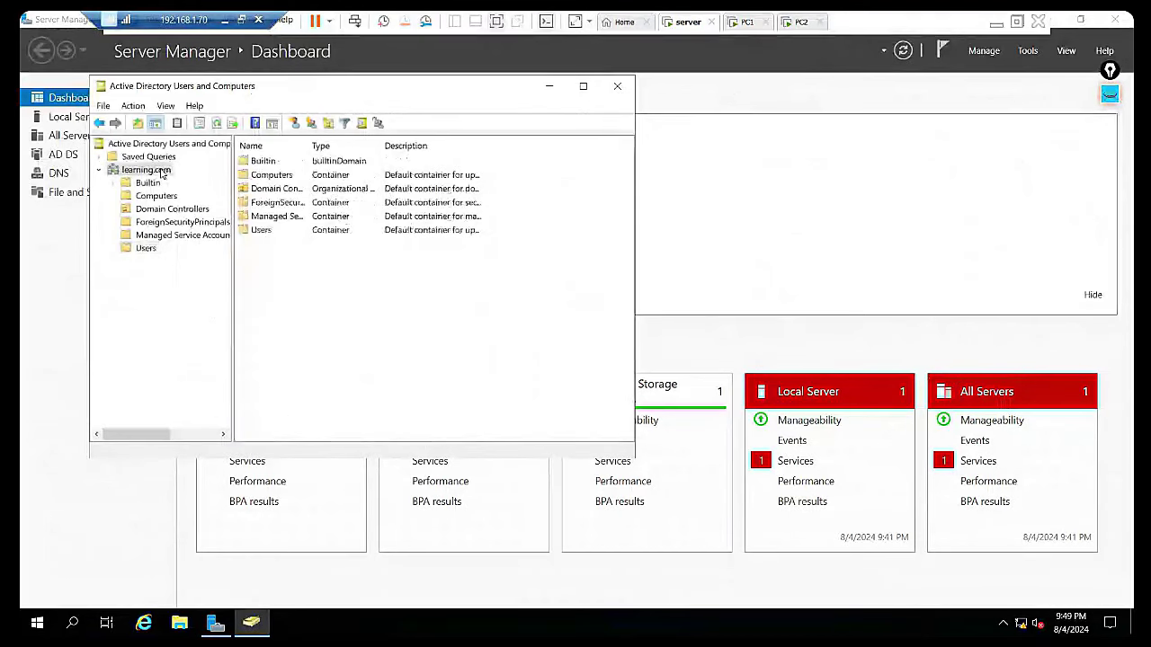
right_click(162, 171)
mouse_move(310, 284)
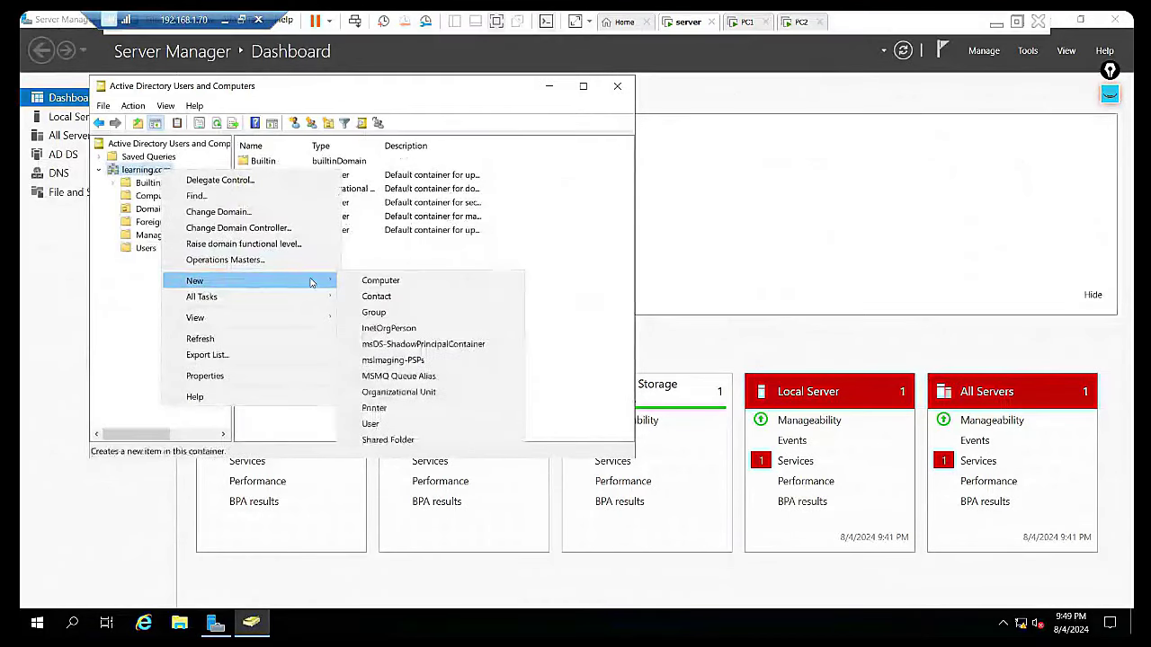
left_click(410, 395)
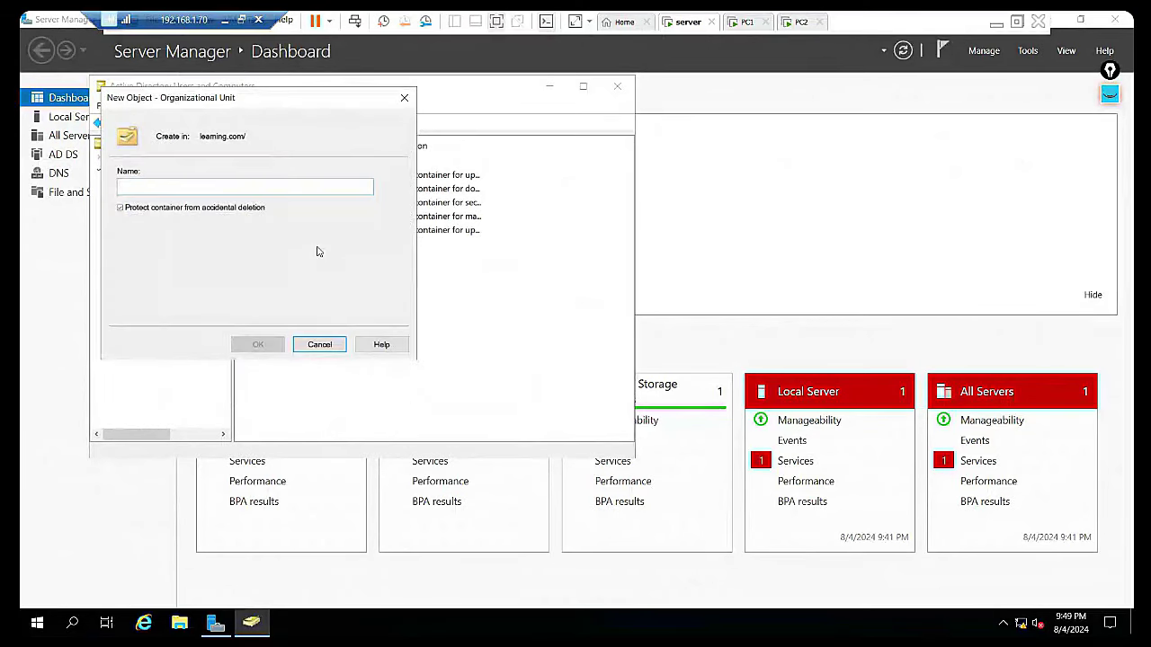
type("icntcollege")
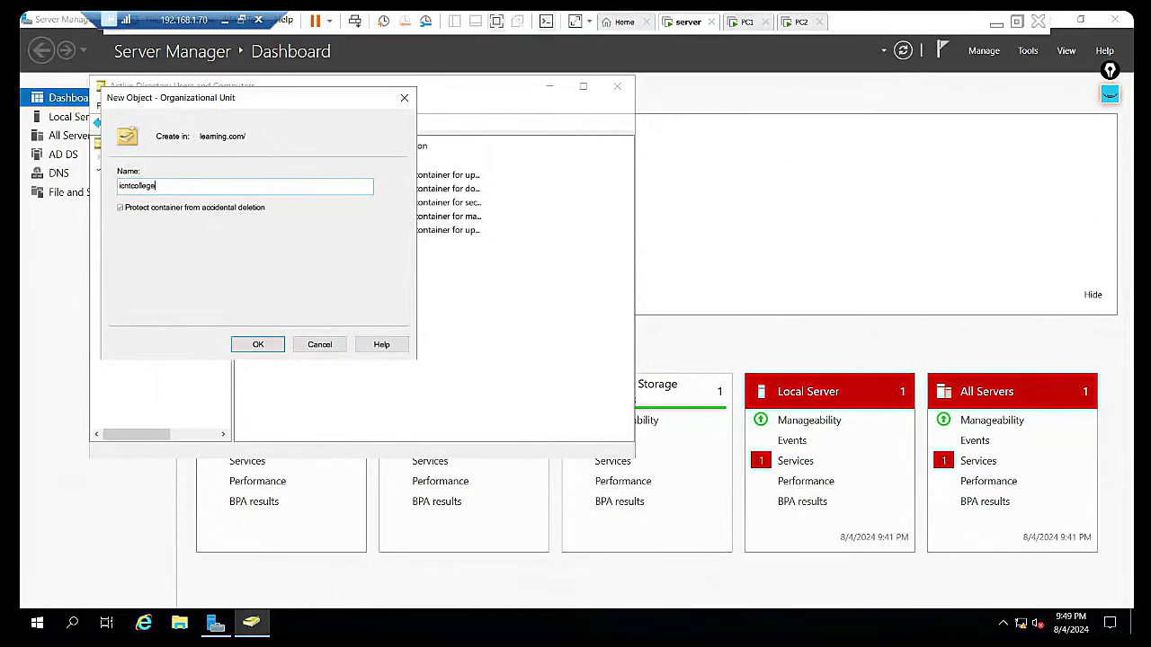
left_click(257, 344)
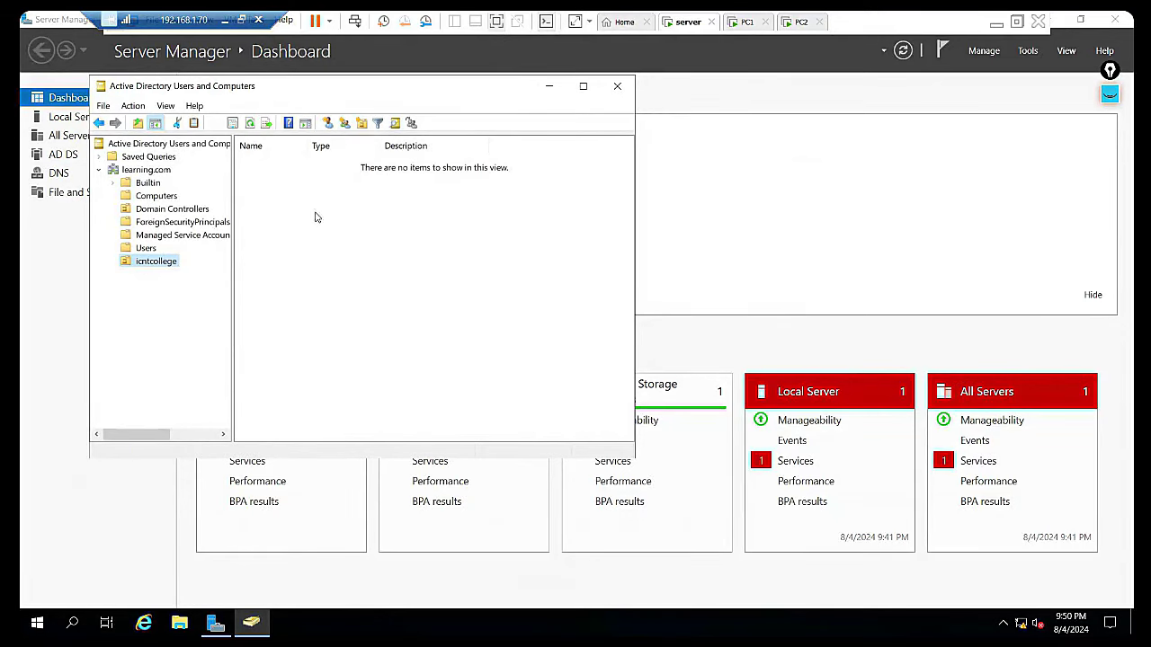
Start a new icntcollege user with first name sonia and logon name son
right_click(294, 187)
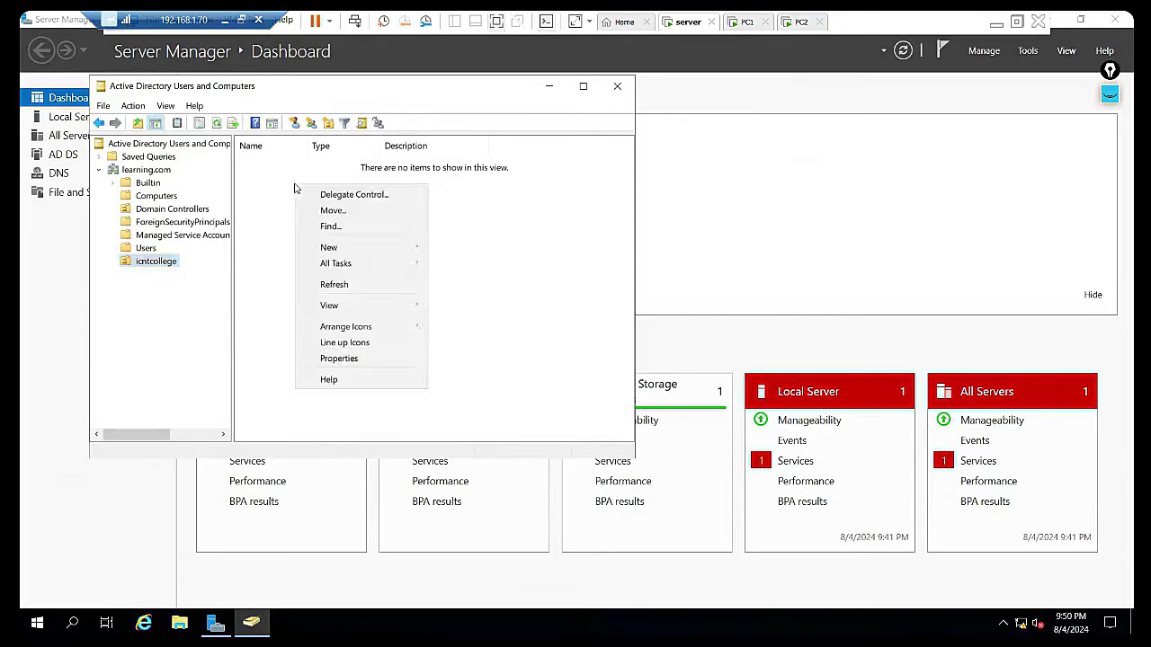
left_click(347, 249)
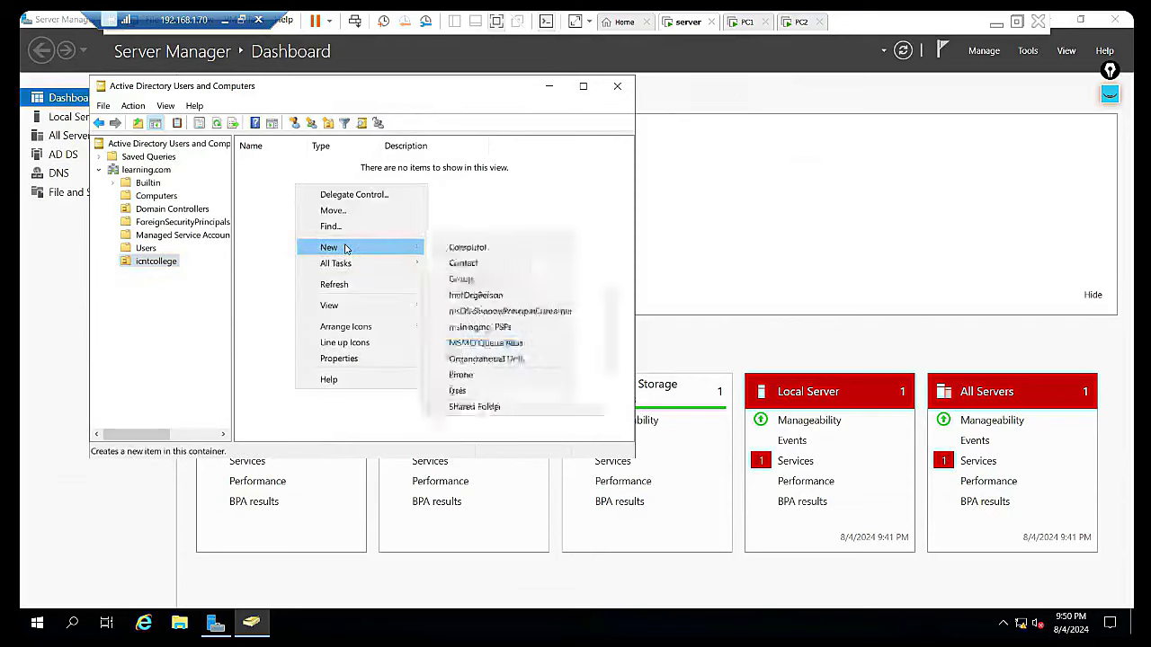
left_click(479, 393)
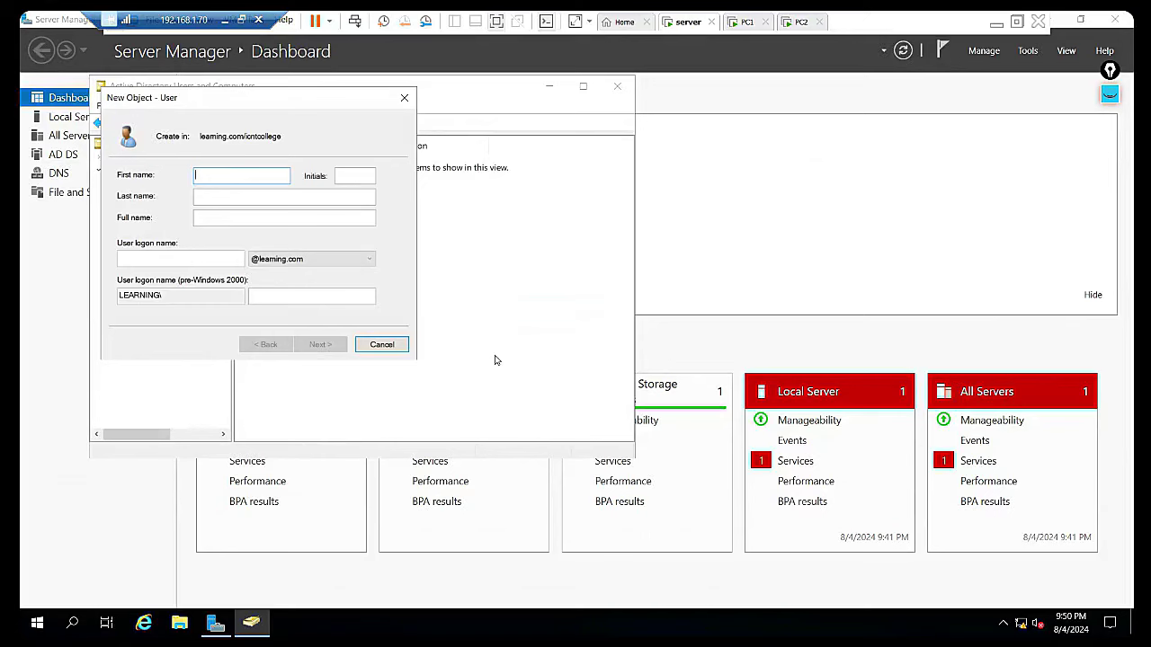
type("sonia")
key("Tab")
key("Tab")
key("Tab")
left_click(180, 258)
type("son")
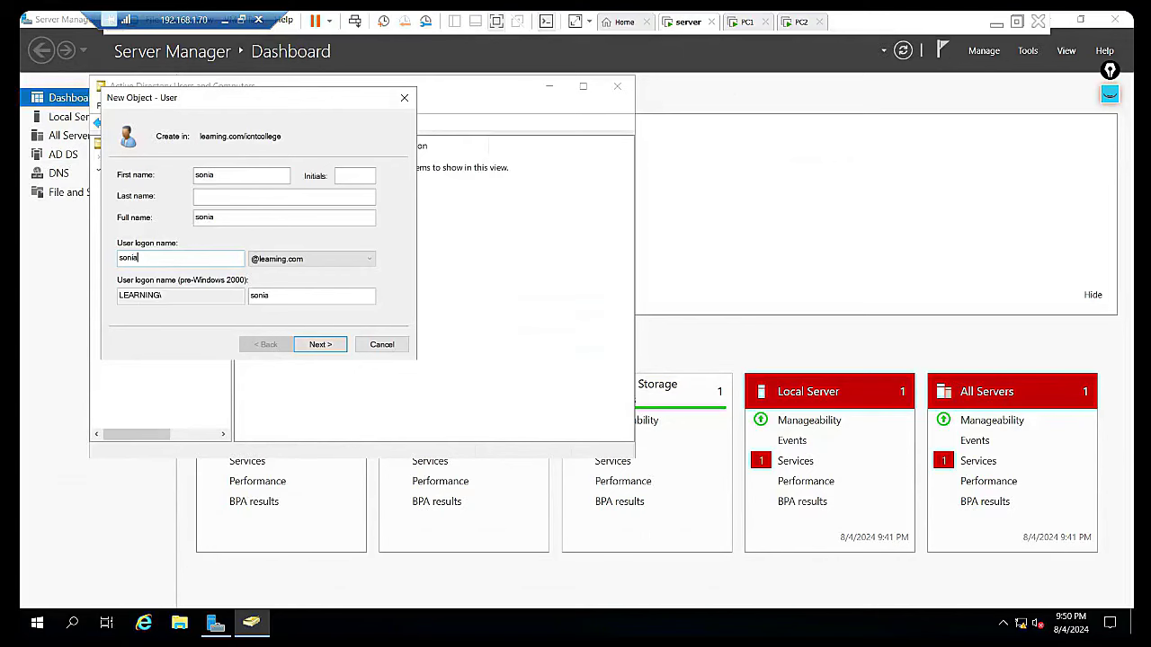
left_click(325, 345)
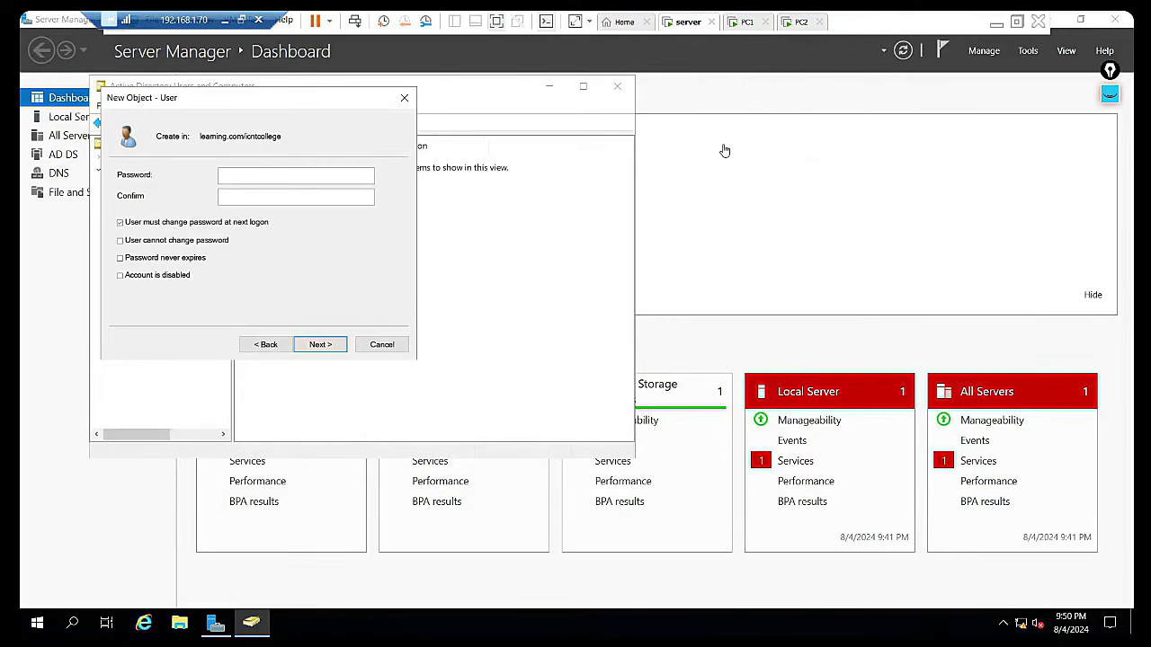
Give sonia a password that never expires and that the user cannot change, and finish
key("Num_Lock")
left_click(120, 223)
left_click(120, 241)
left_click(120, 258)
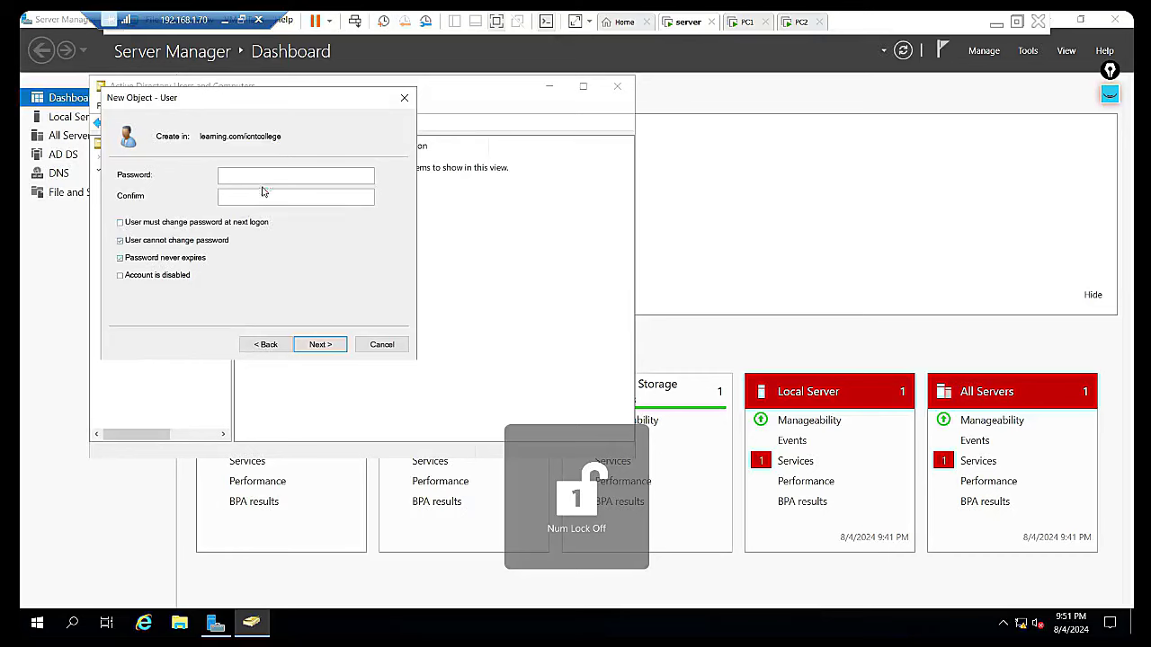
key("Num_Lock")
key("Num_Lock")
key("Tab")
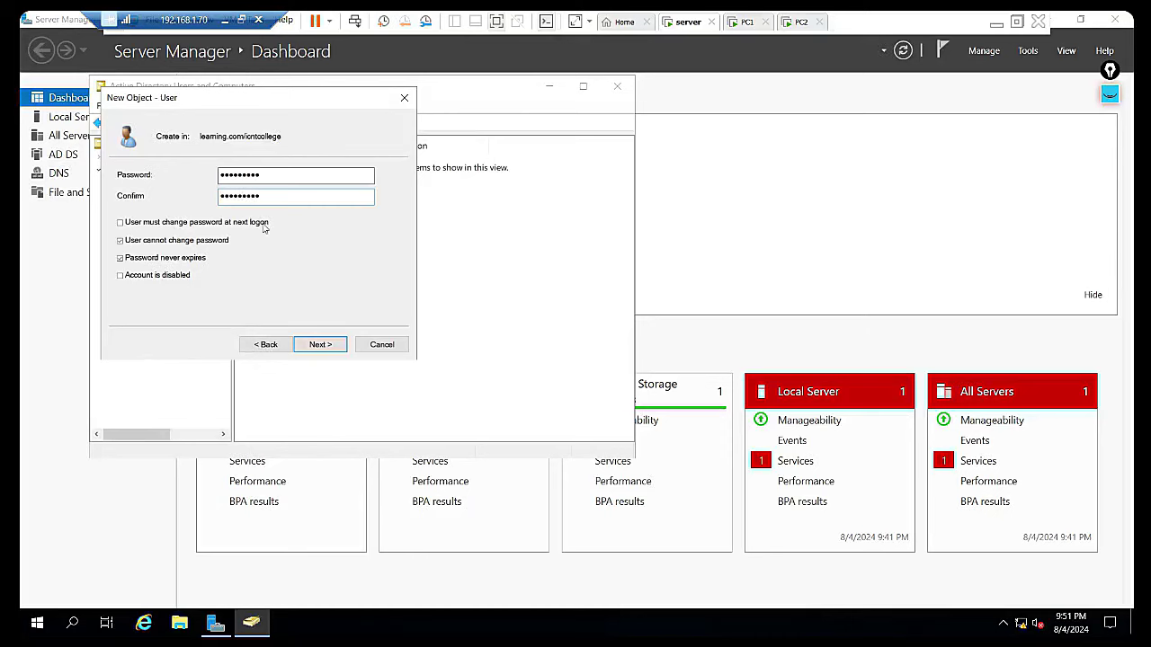
left_click(314, 345)
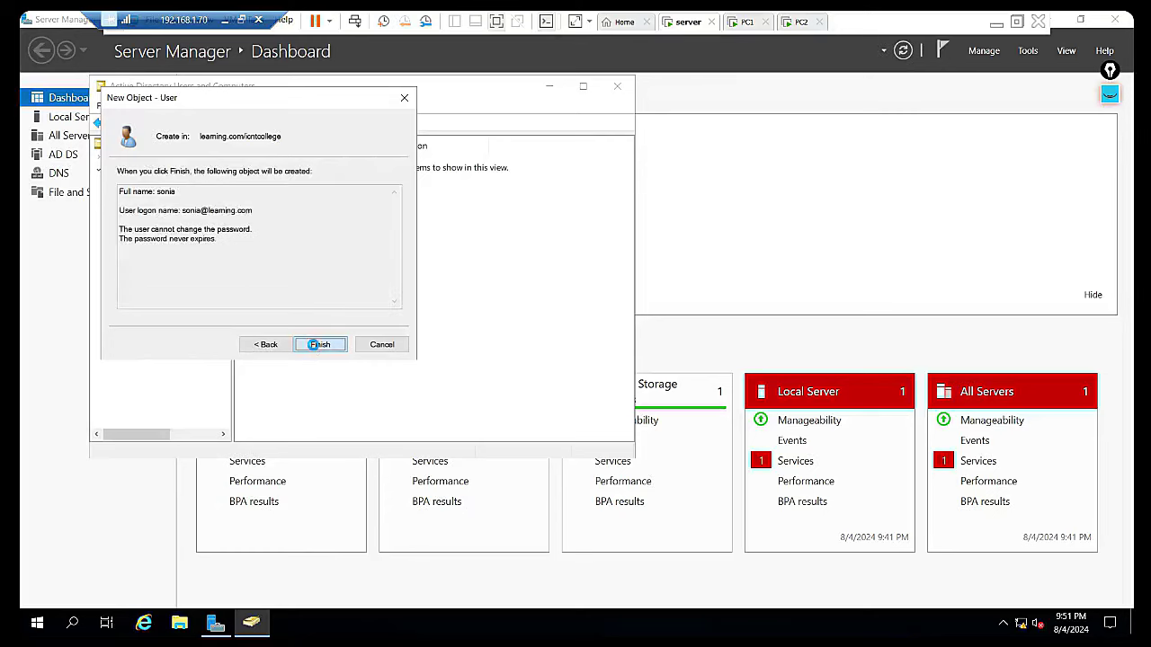
left_click(314, 345)
double_click(274, 160)
right_click(275, 160)
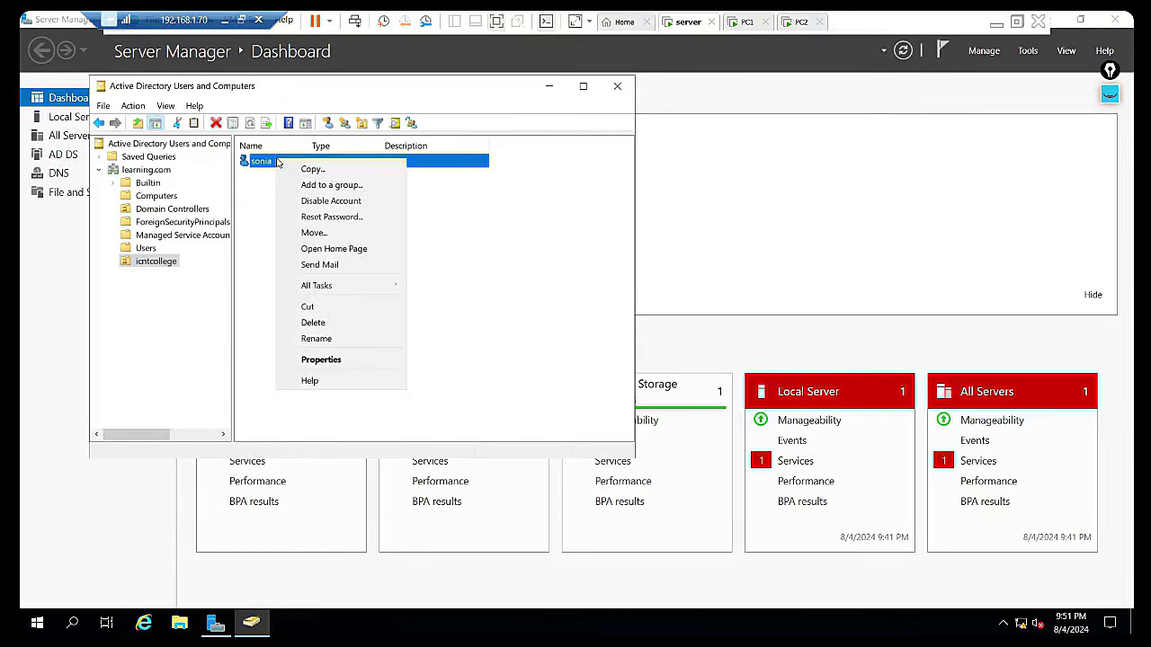
Copy sonia to a new user with first name mon and logon mona, entering its password
left_click(329, 176)
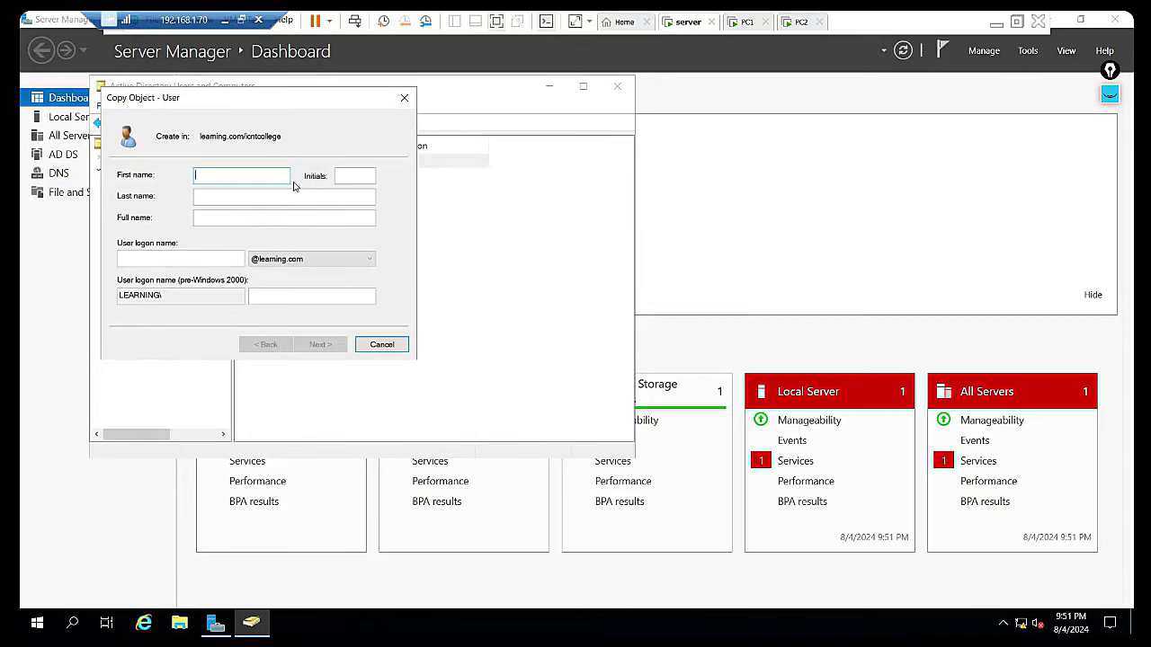
type("mon")
key("Tab")
key("Tab")
key("Tab")
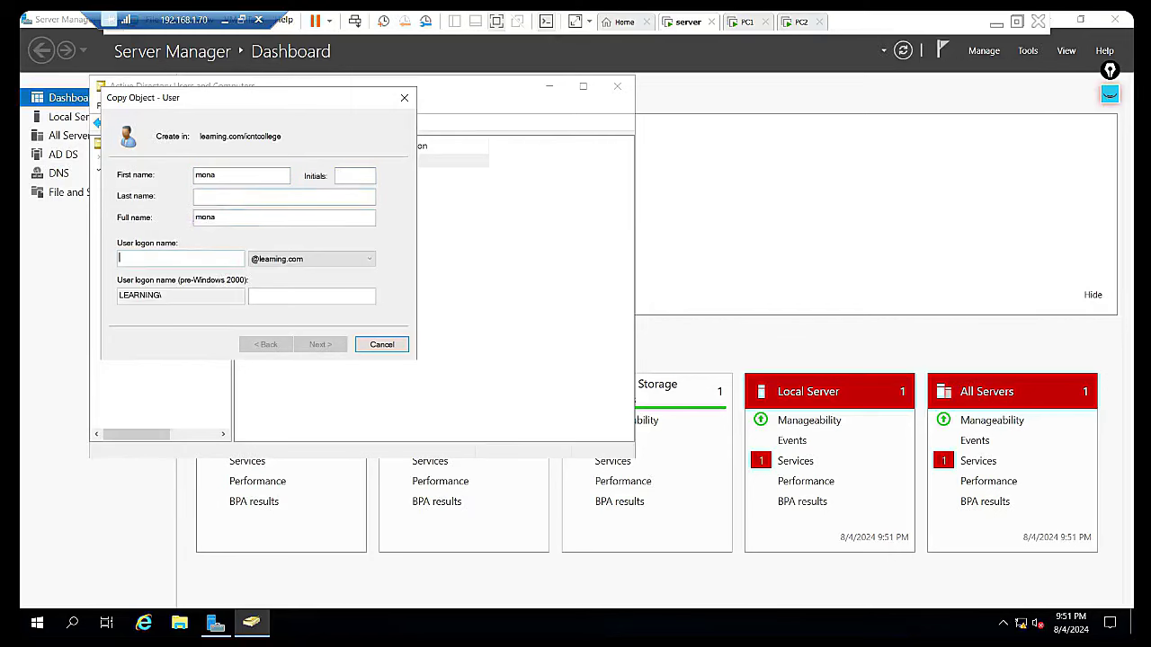
type("mona")
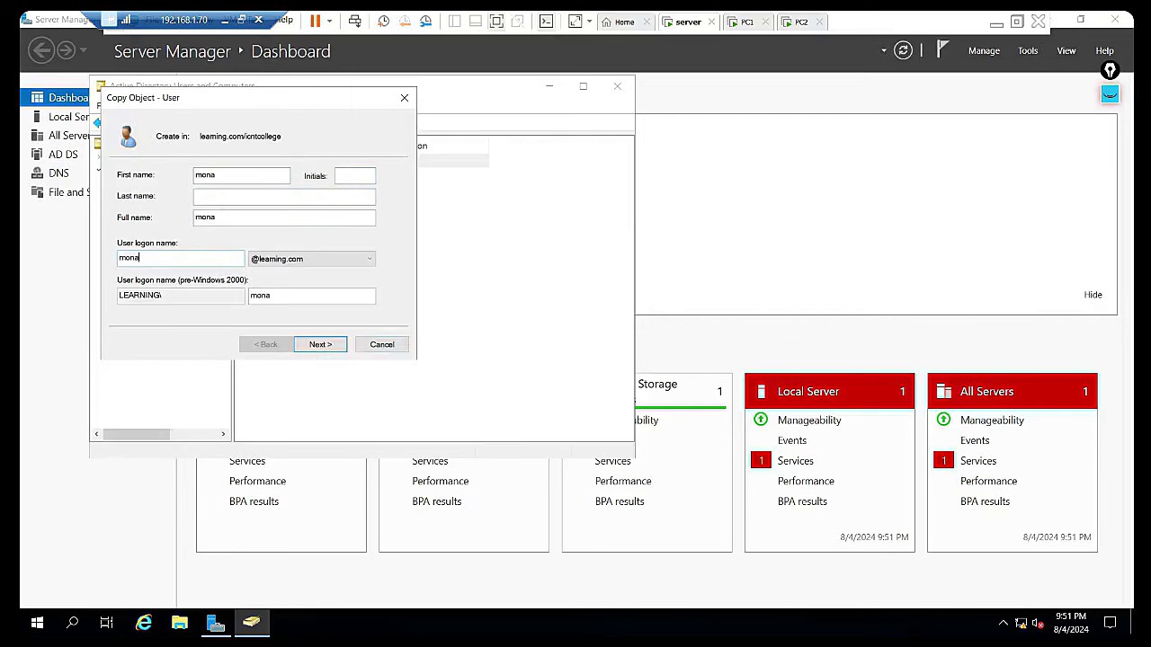
key("Return")
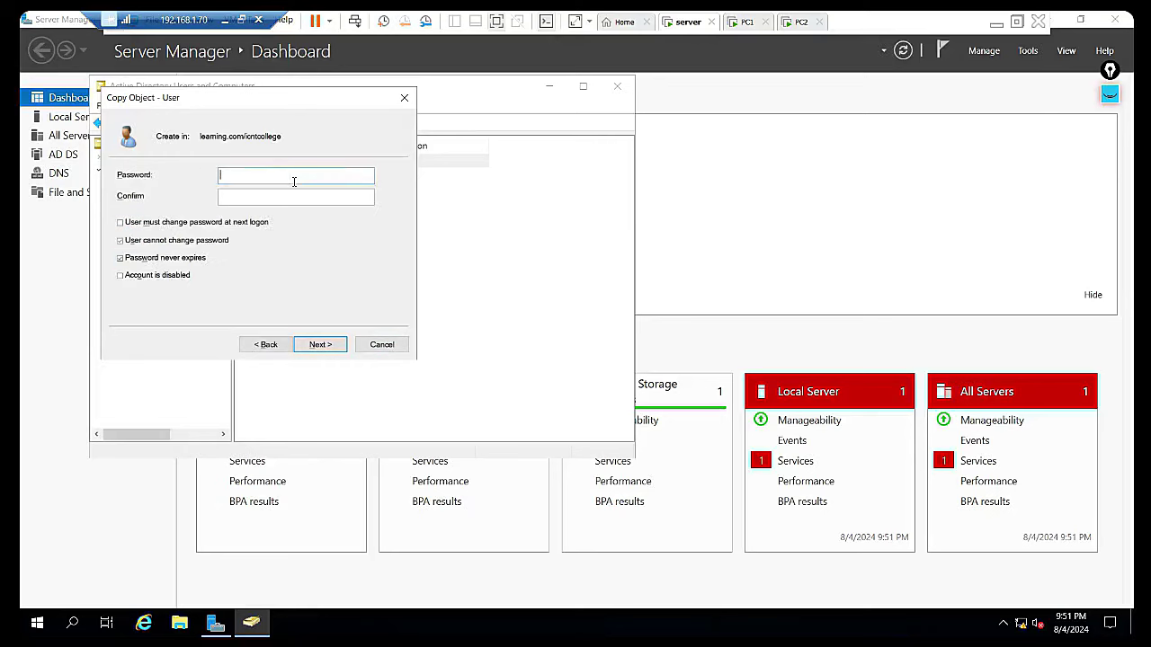
key("Tab")
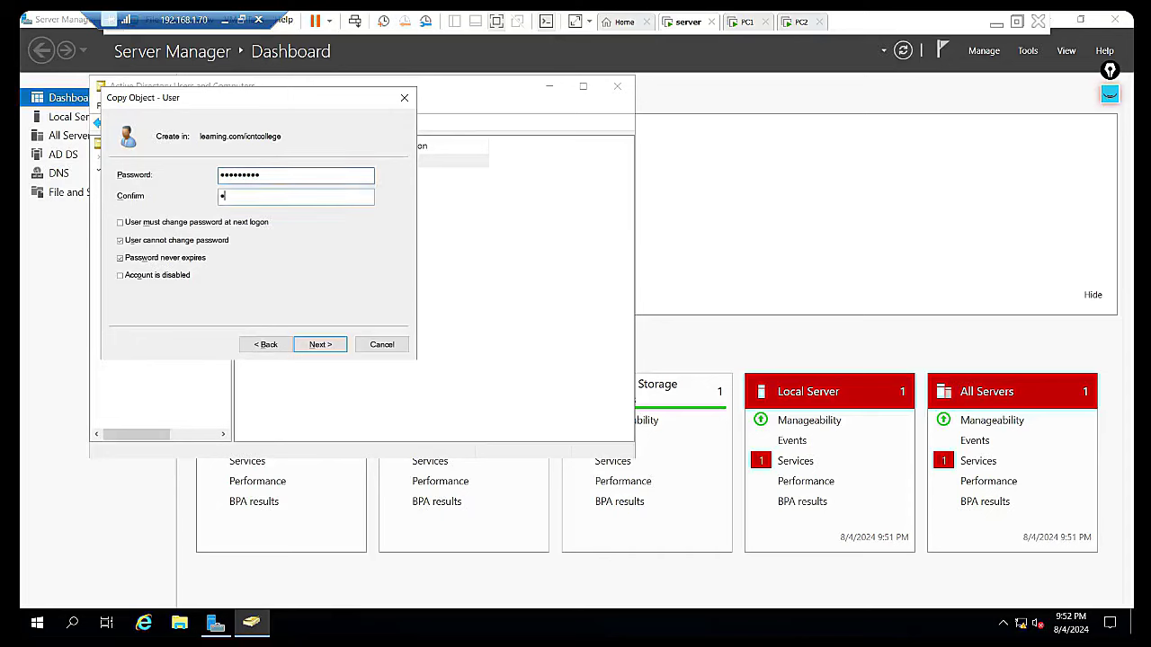
left_click(322, 345)
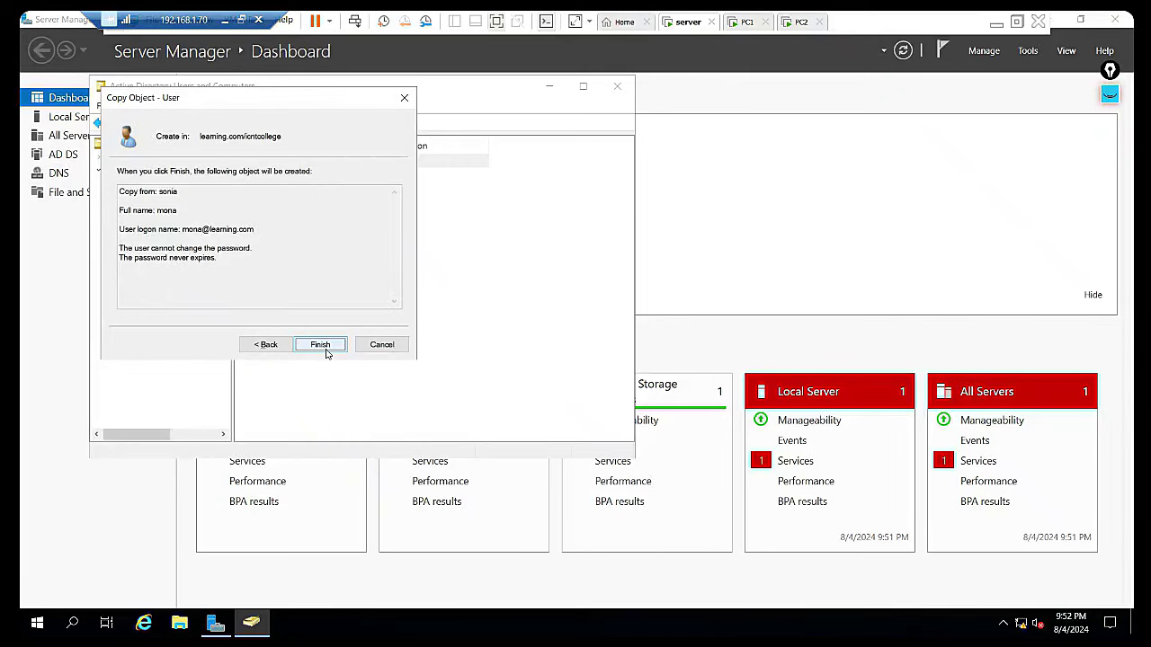
left_click(321, 345)
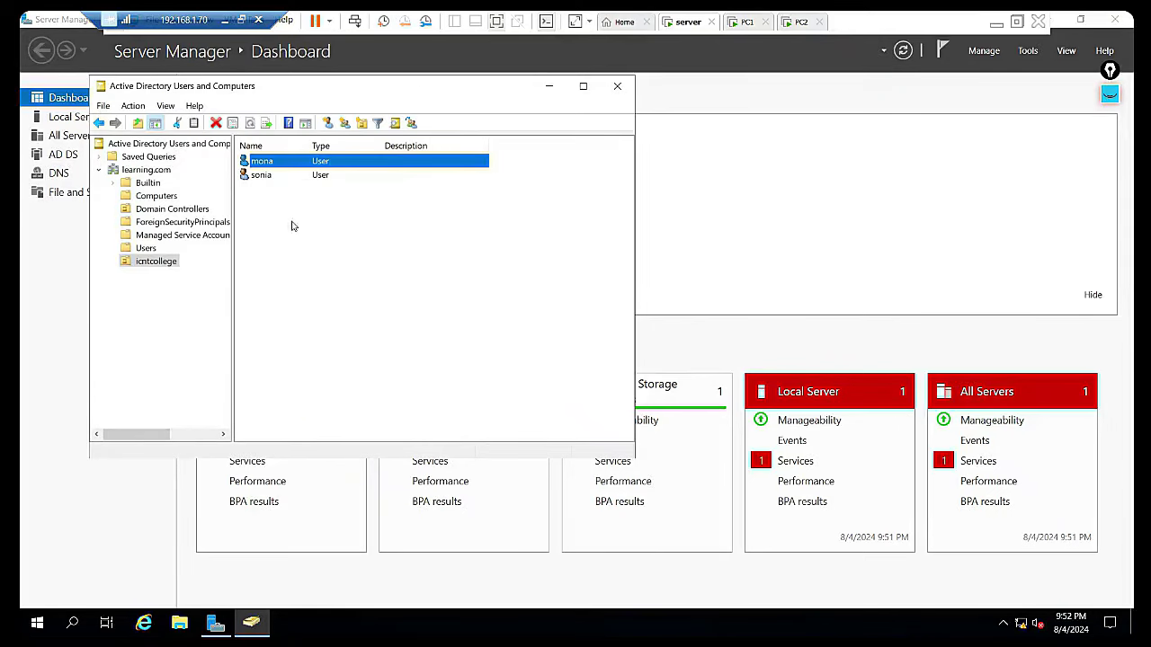
Start a new icntcollege user with first name sam and logon name sameer
left_click(265, 177)
right_click(265, 176)
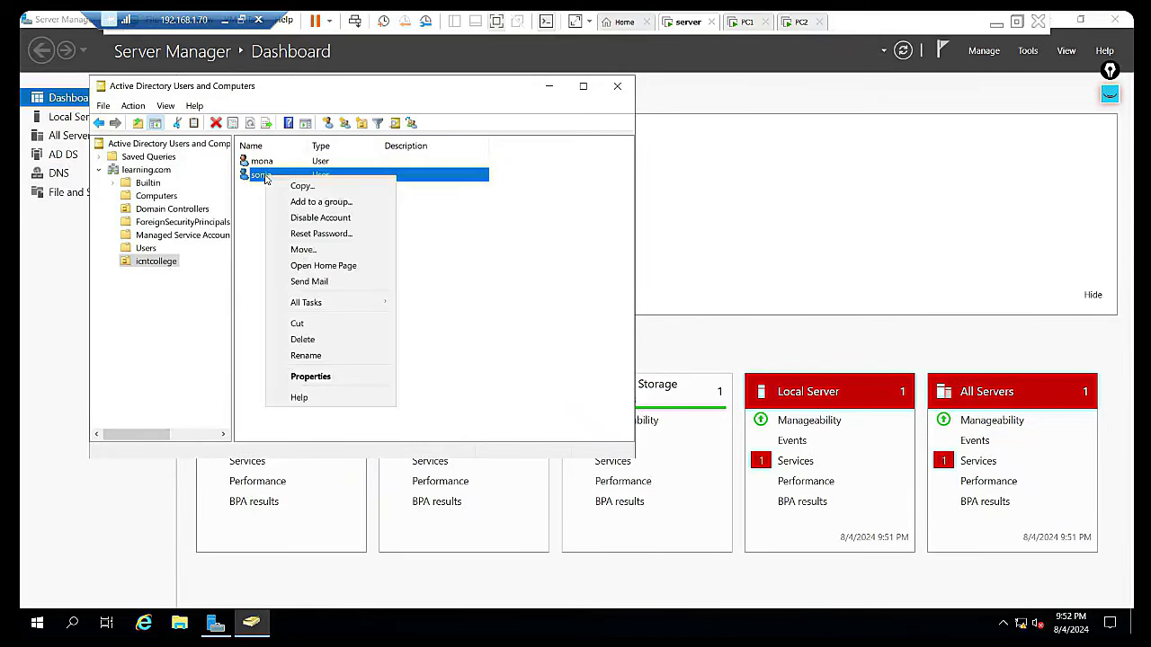
left_click(470, 249)
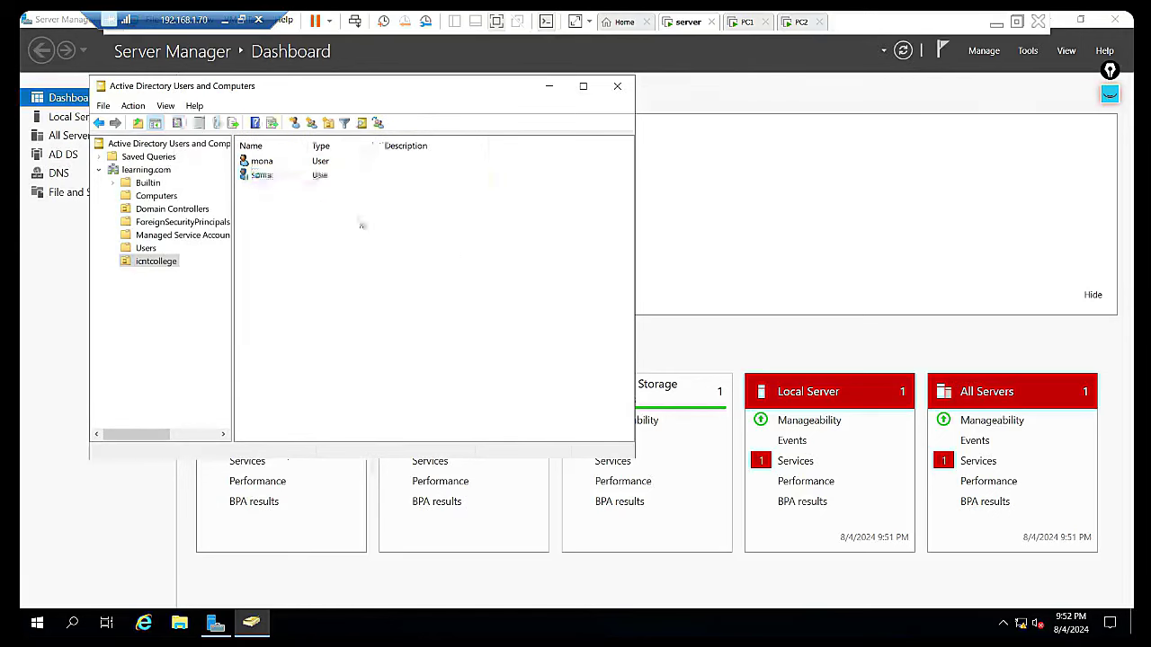
right_click(270, 177)
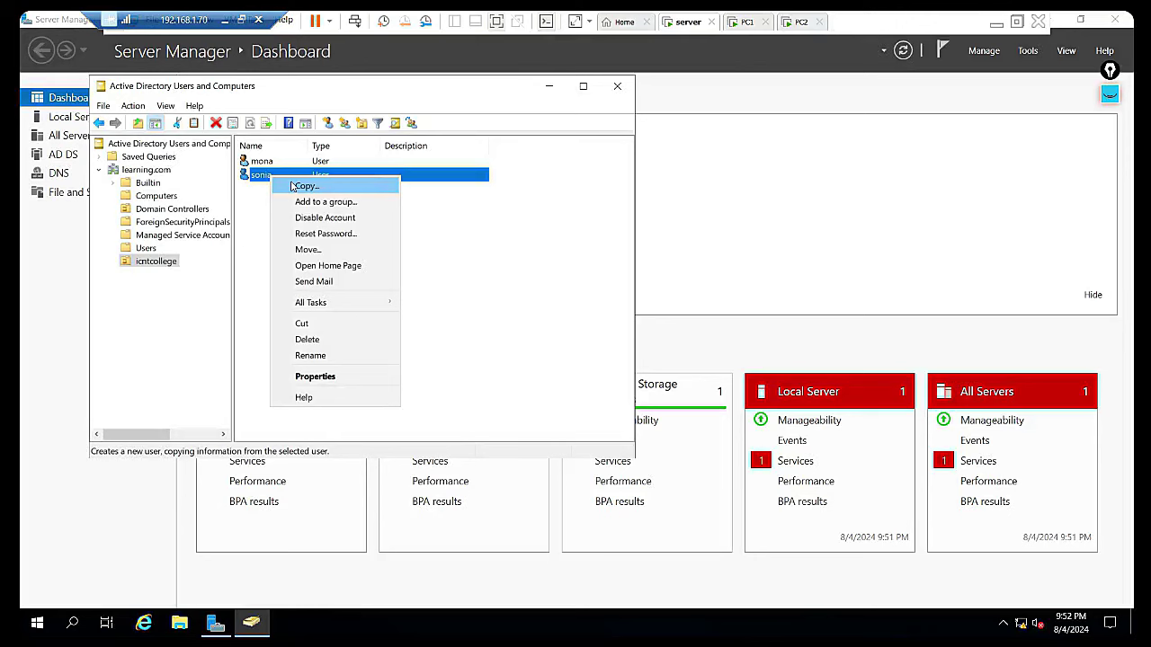
left_click(403, 239)
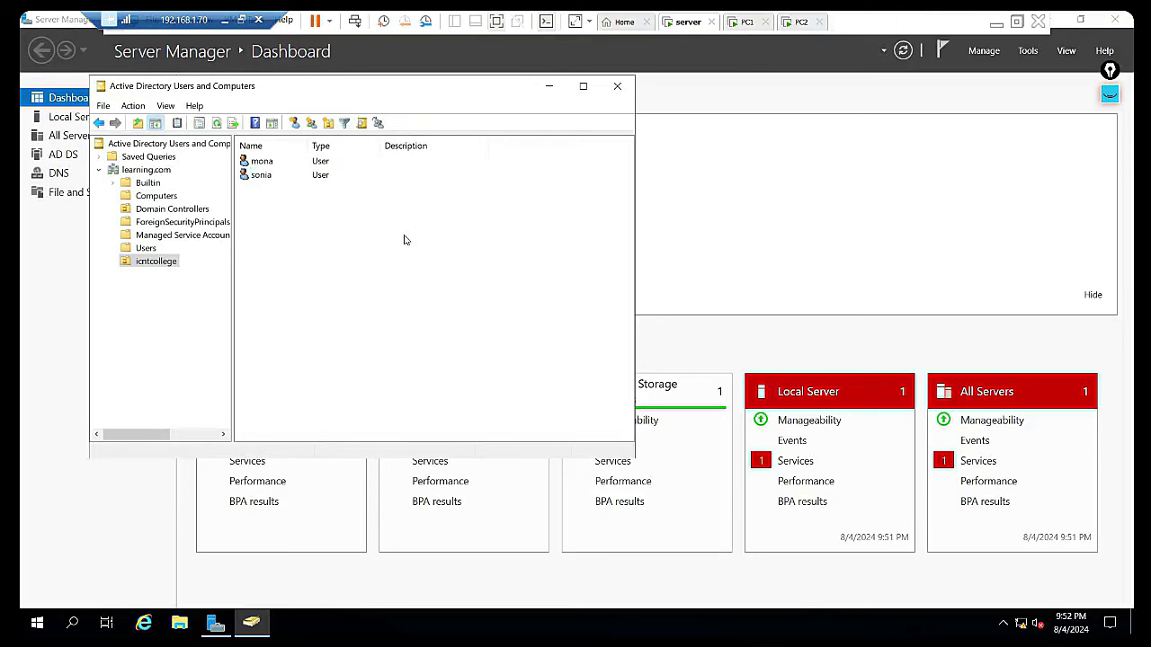
right_click(319, 222)
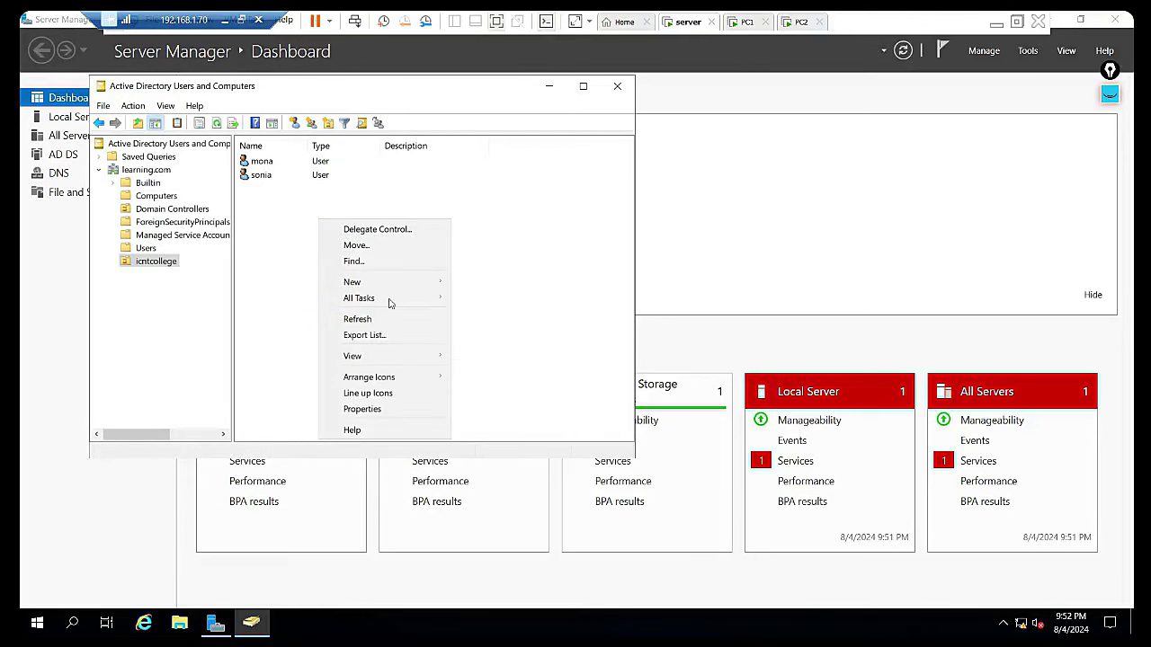
mouse_move(392, 287)
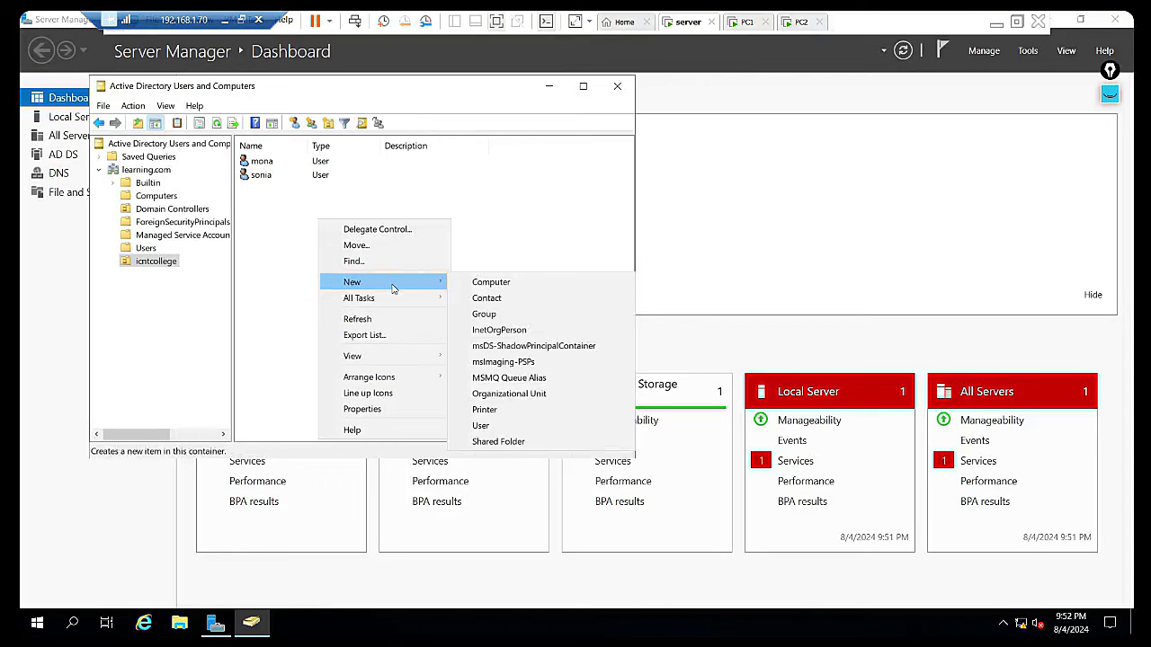
left_click(515, 420)
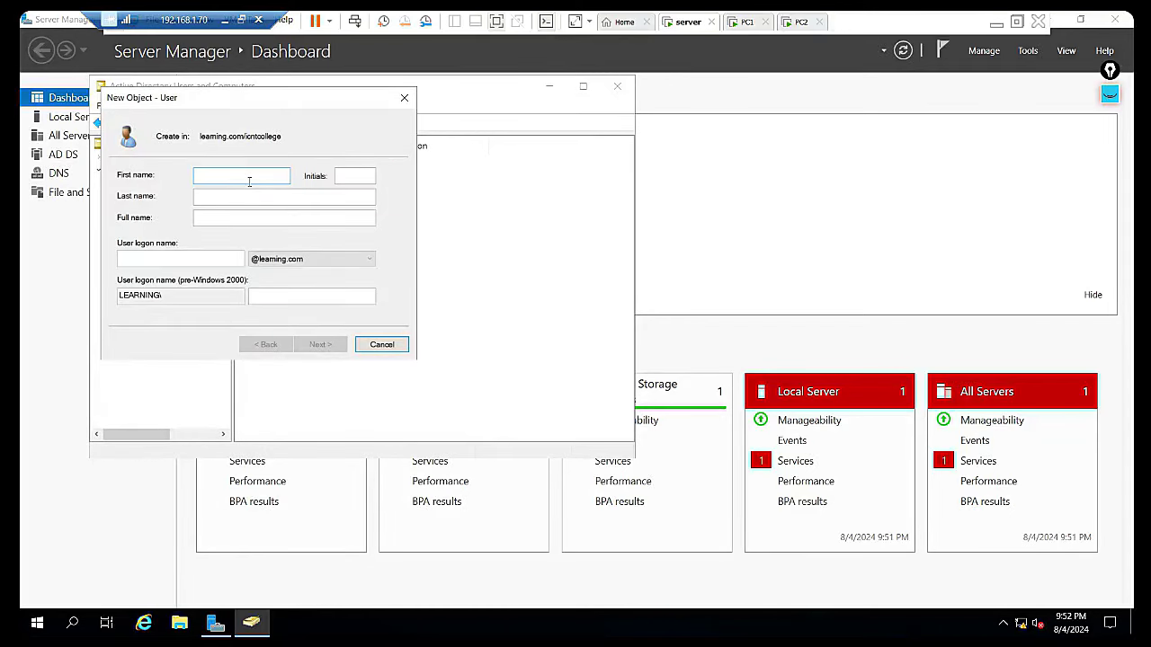
type("sam")
key("Tab")
key("Tab")
key("Tab")
key("Tab")
type("sameer")
key("Return")
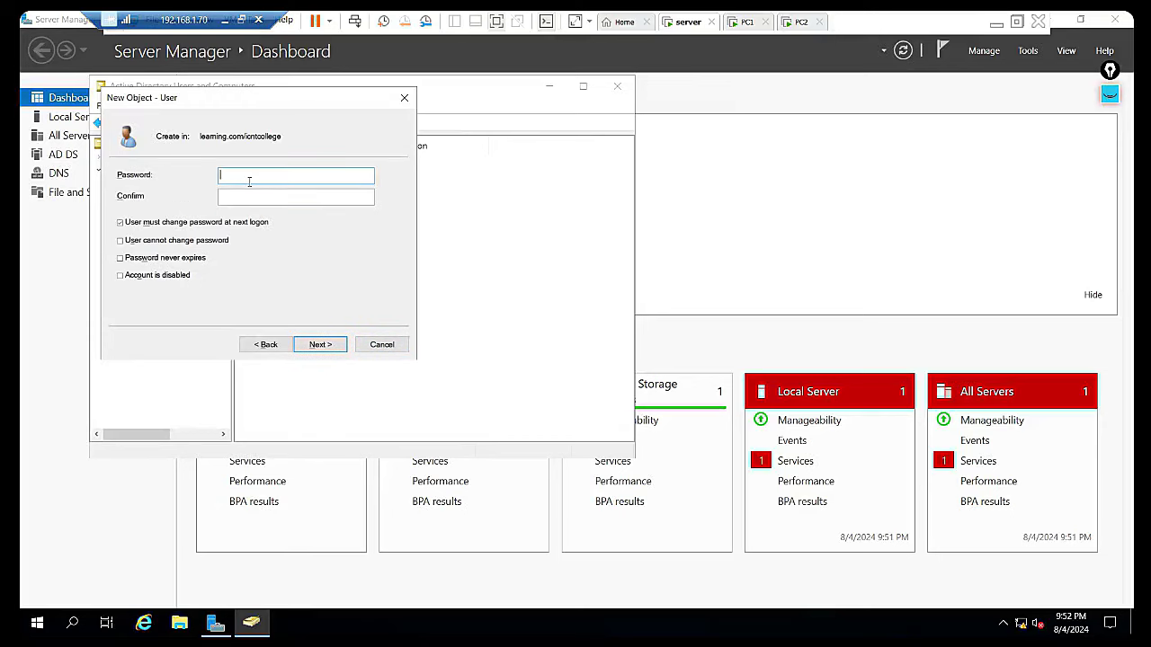
Set sameer's password to never expire and be unchangeable by the user, then finish
key("Tab")
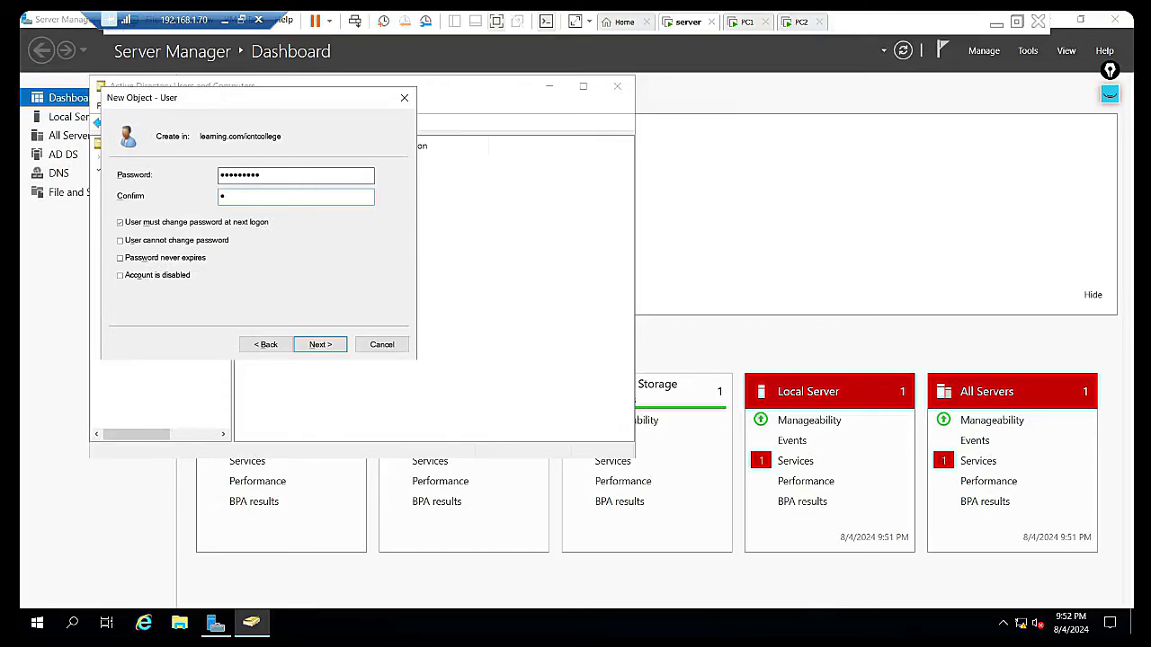
left_click(171, 222)
left_click(167, 240)
left_click(164, 258)
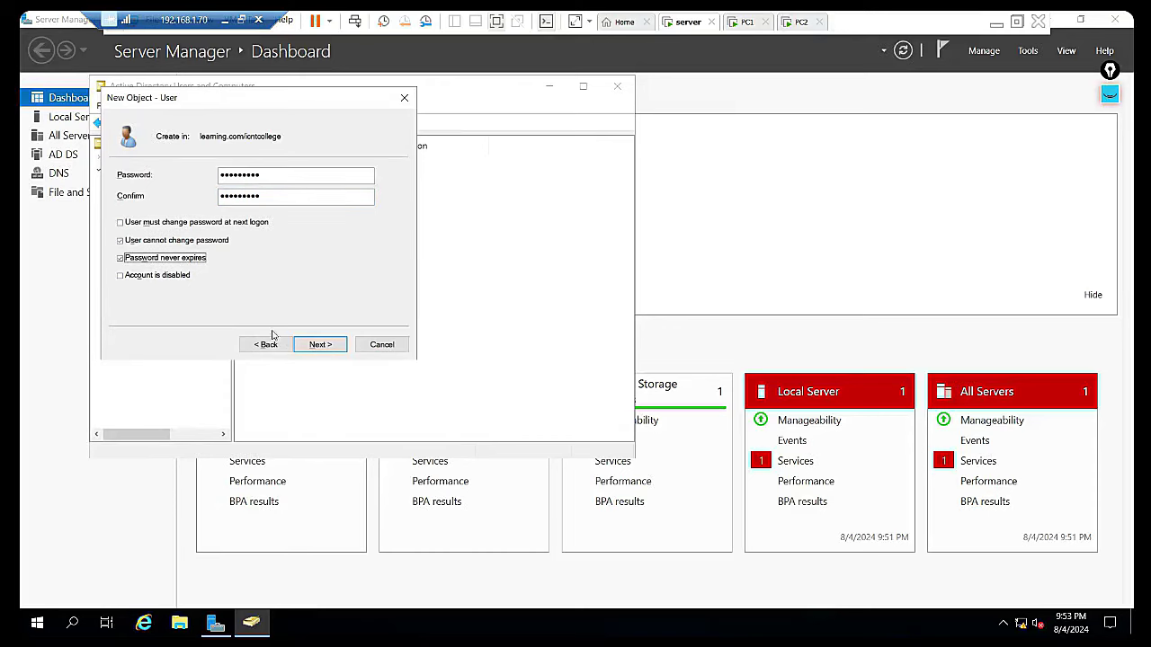
left_click(320, 345)
left_click(320, 345)
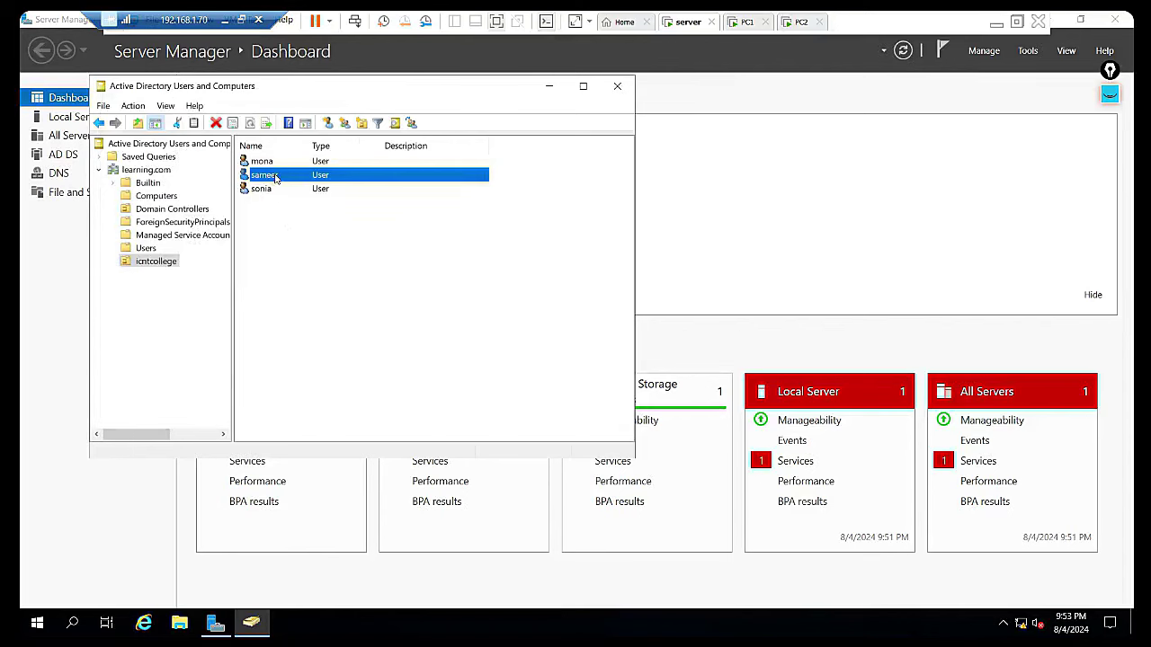
Start a new icntcollege user with first name a and logon name ankit
right_click(275, 177)
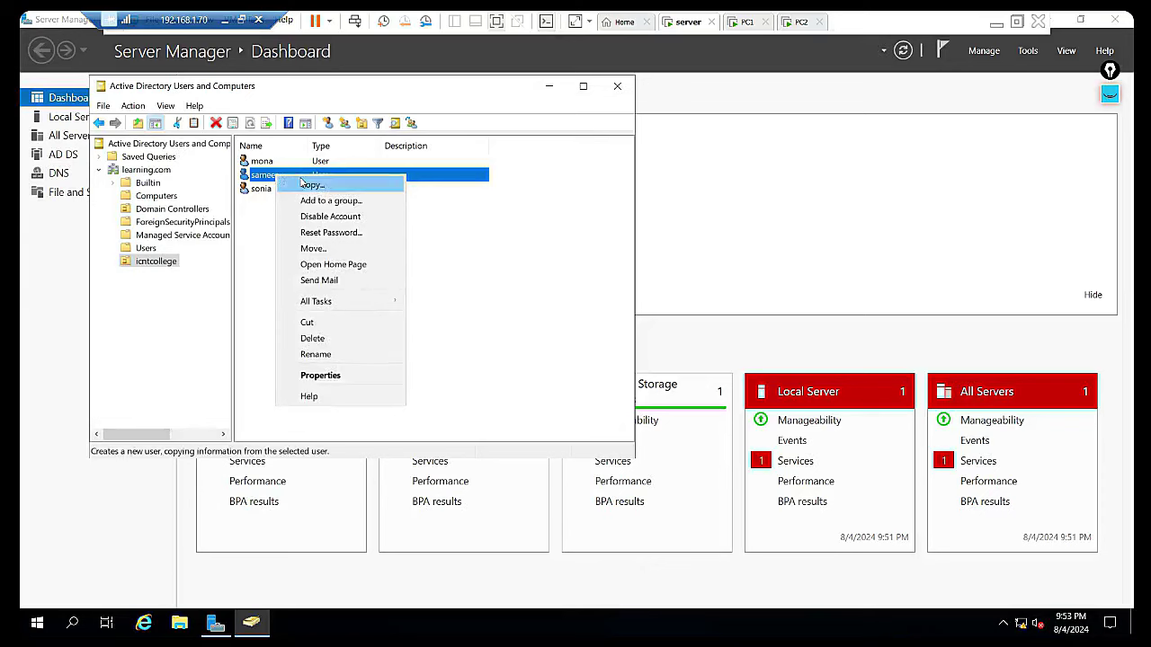
left_click(266, 234)
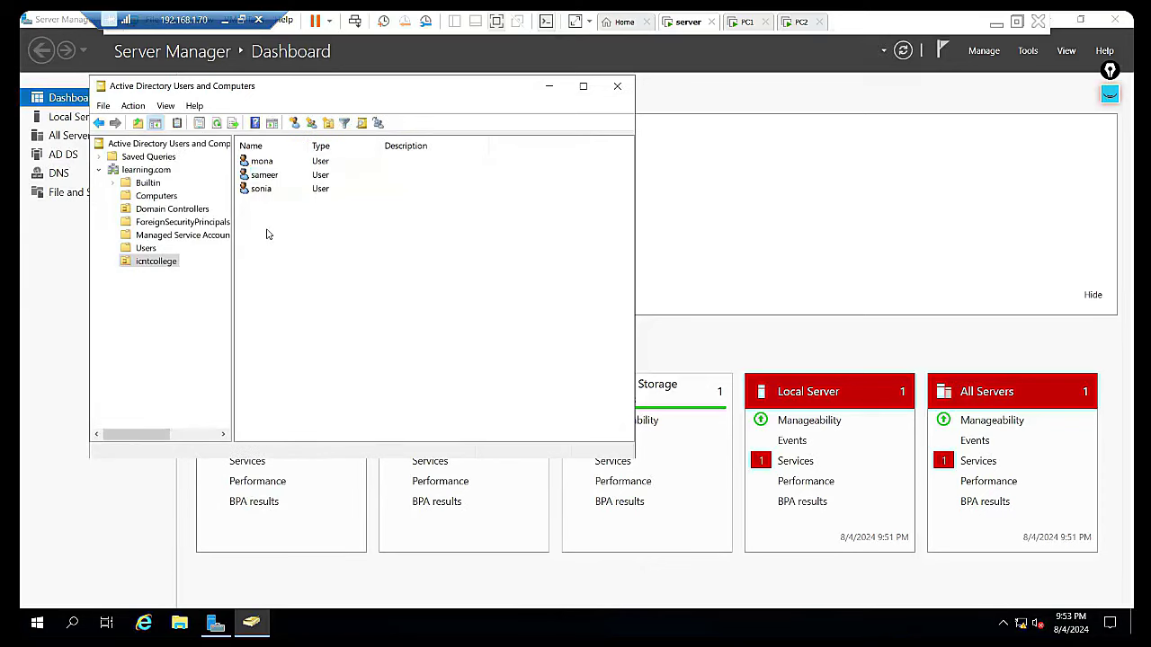
right_click(335, 232)
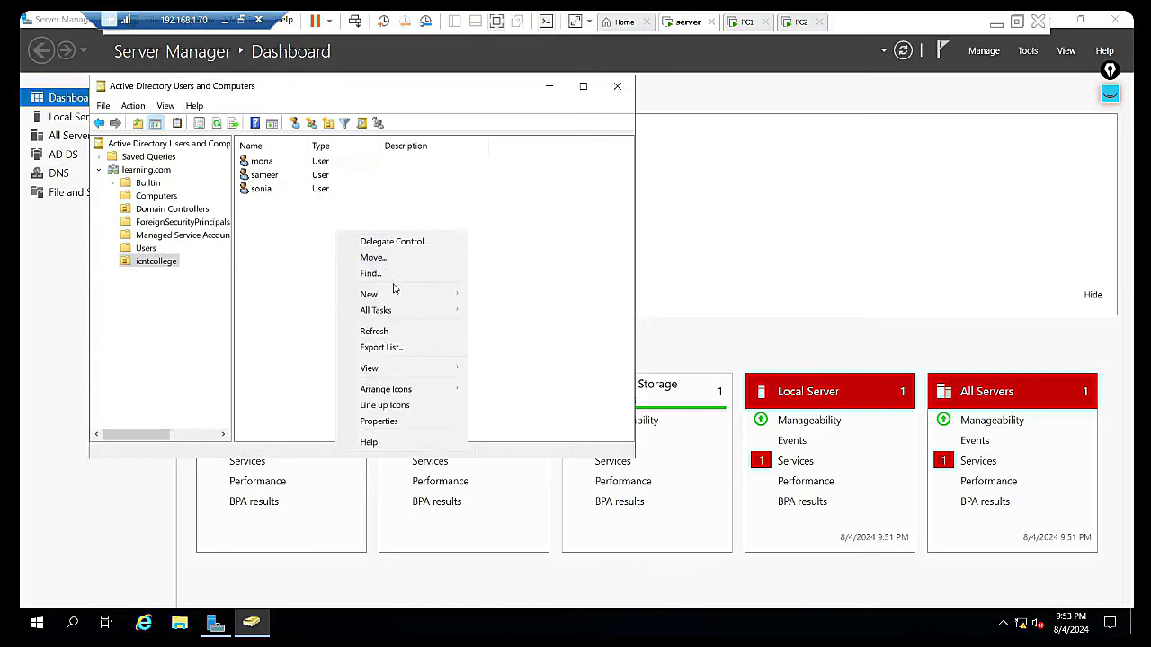
mouse_move(398, 293)
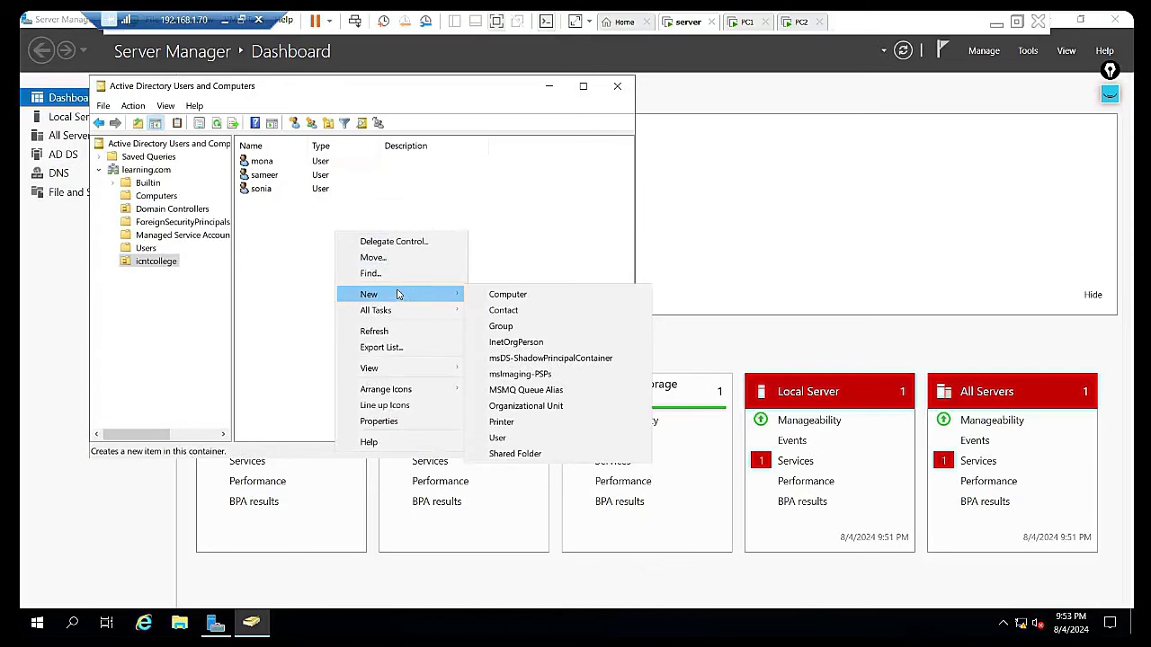
left_click(523, 439)
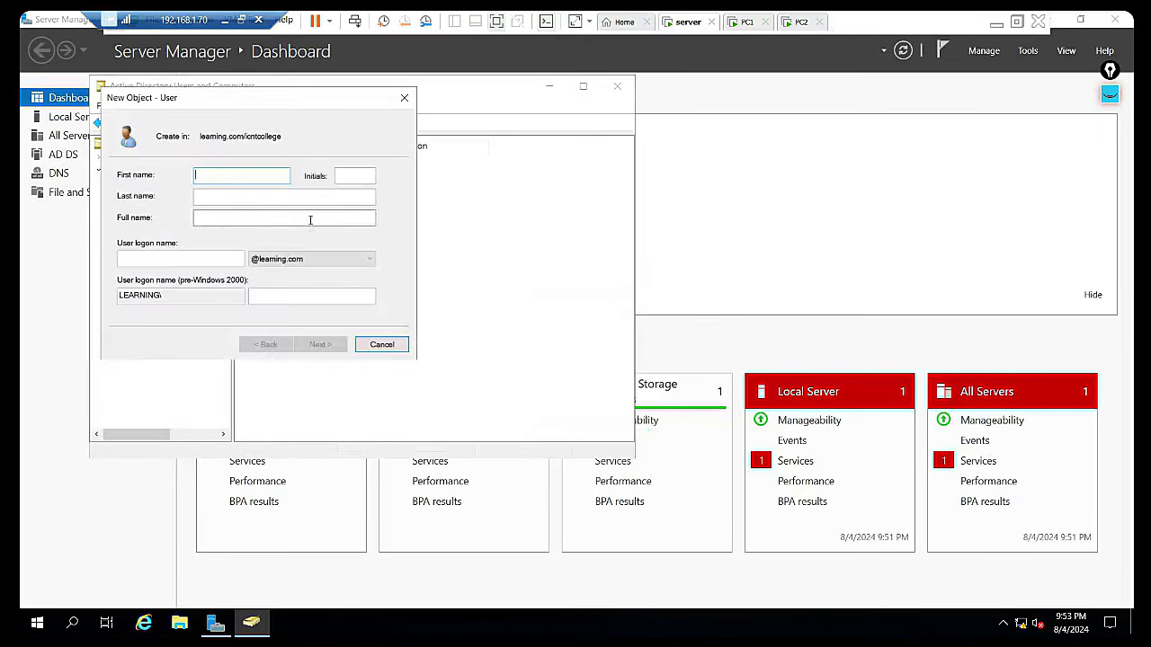
type("a")
key("Tab")
key("Tab")
key("Tab")
type("anki")
key("BackSpace")
type("kit")
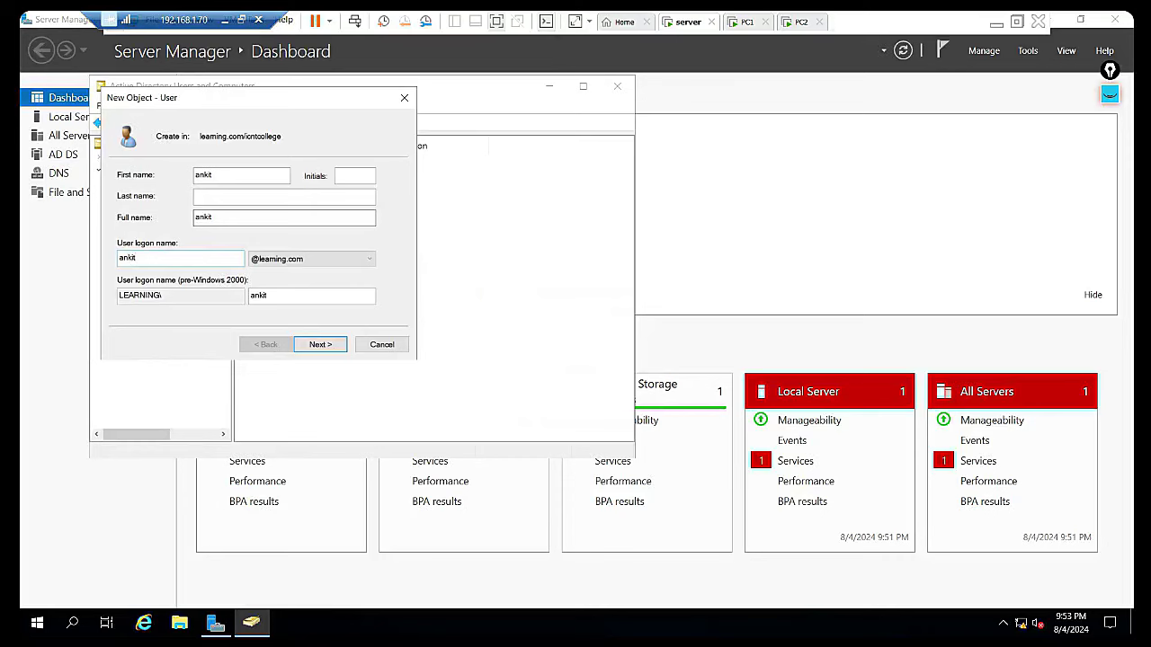
key("Return")
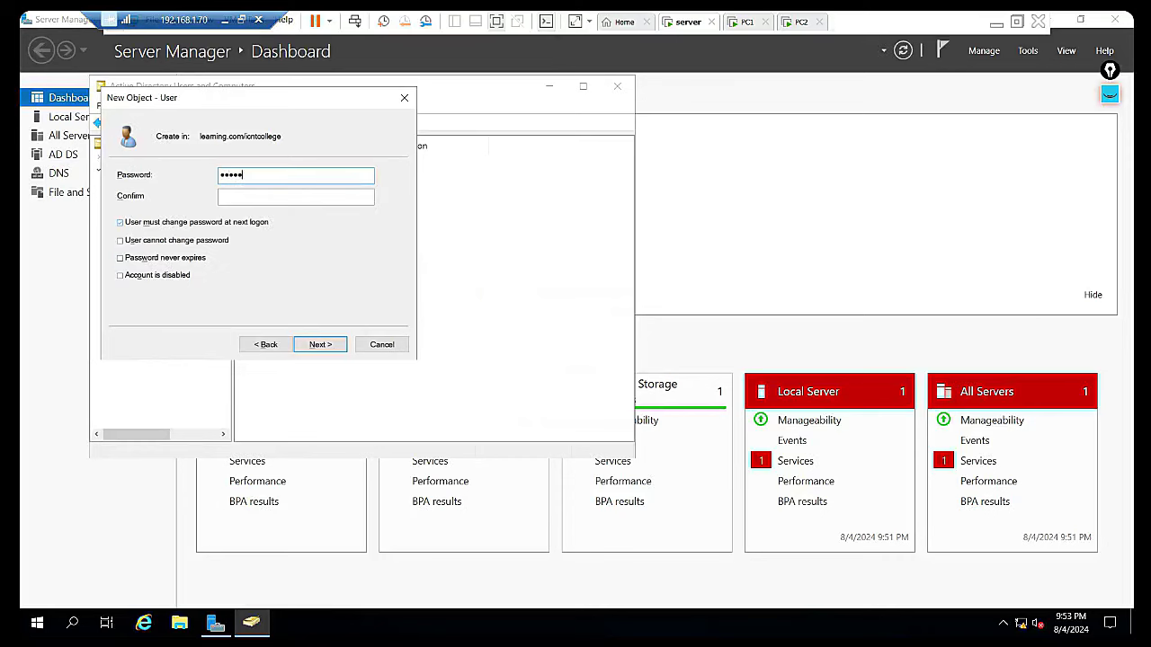
Set ankit's password to never expire and be unchangeable by the user, then finish
key("Tab")
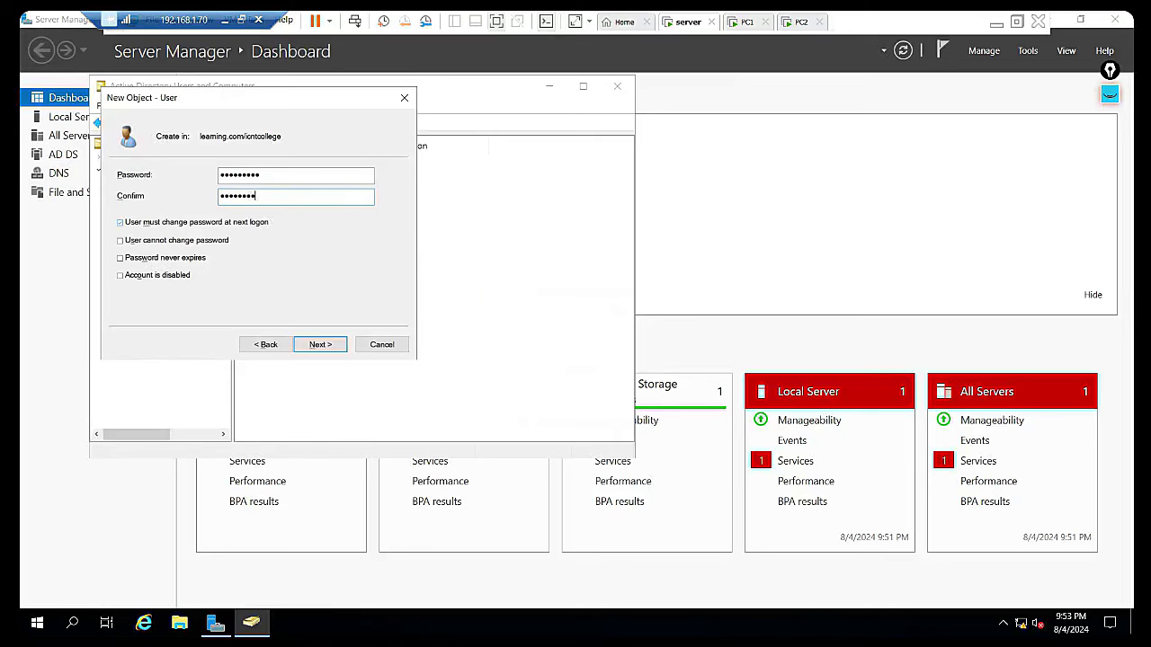
left_click(140, 222)
left_click(134, 248)
left_click(137, 259)
left_click(320, 344)
left_click(320, 344)
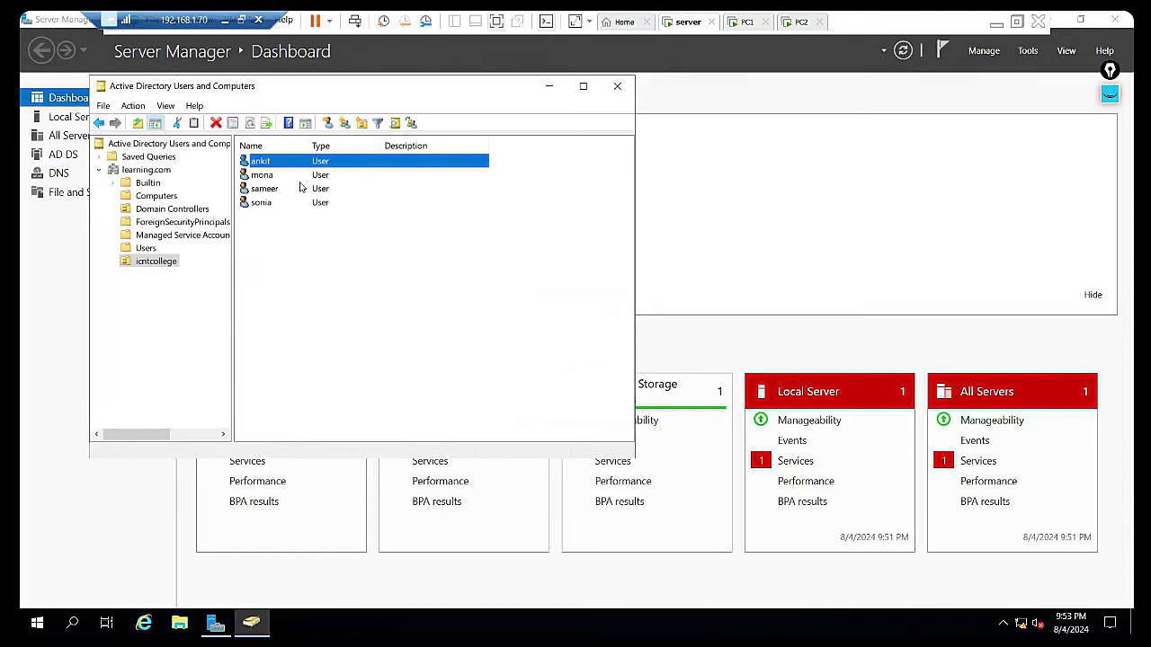
key("Num_Lock")
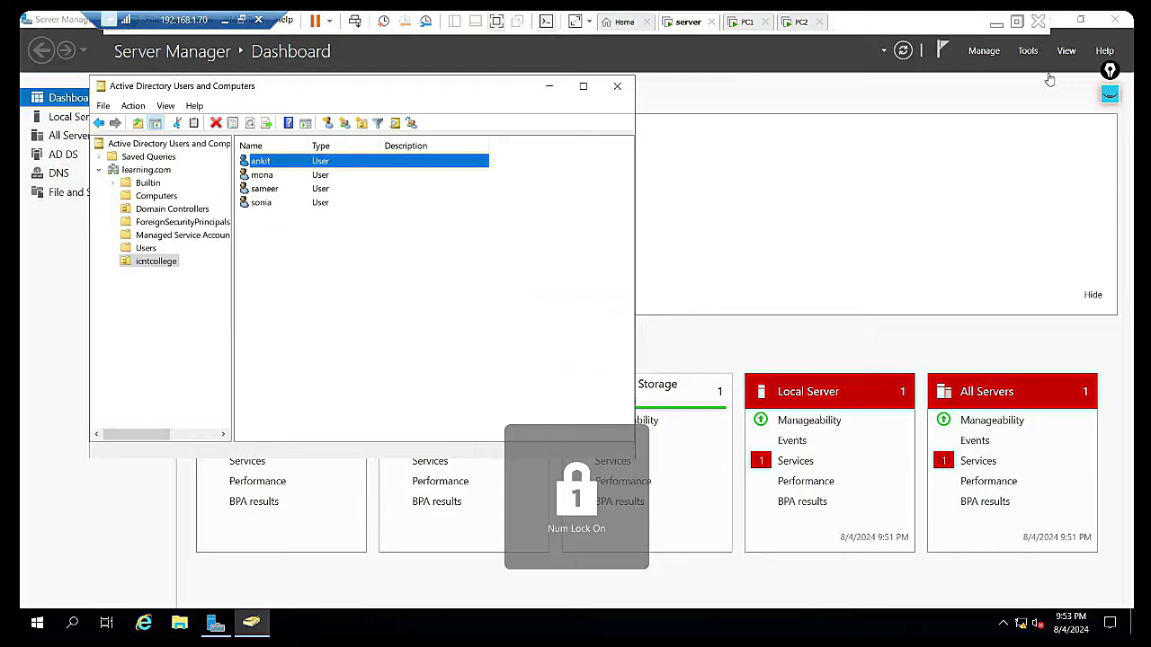
left_click(1109, 94)
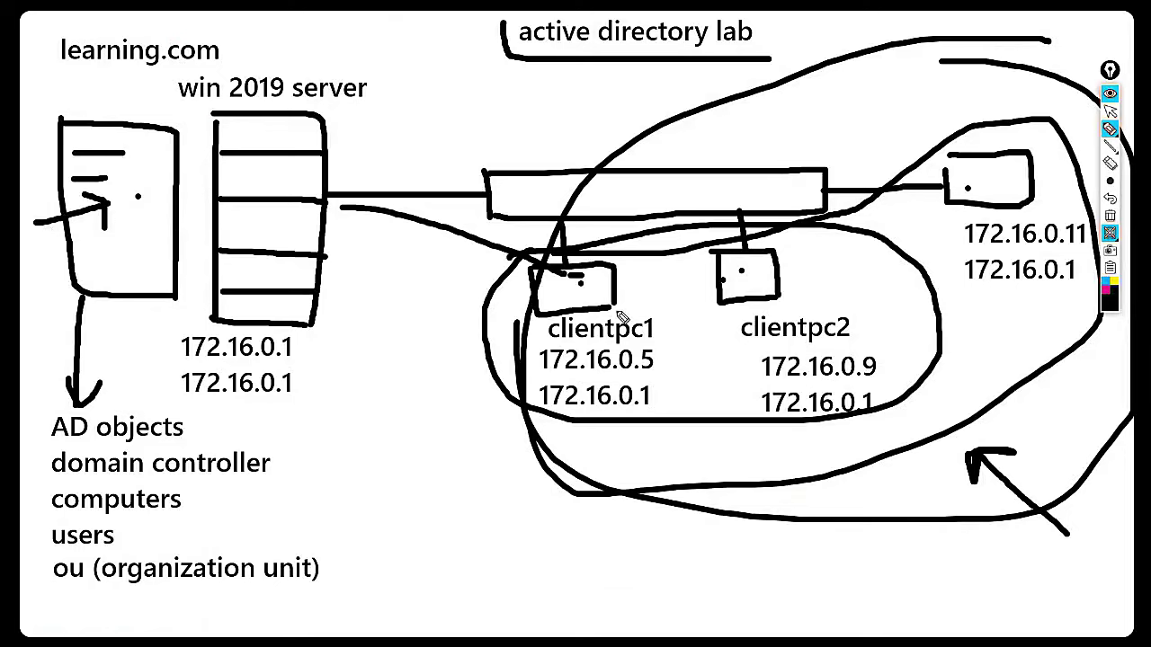
Draw a short pen line across the clientpc1 box on the network diagram
left_click_drag(579, 286, 630, 280)
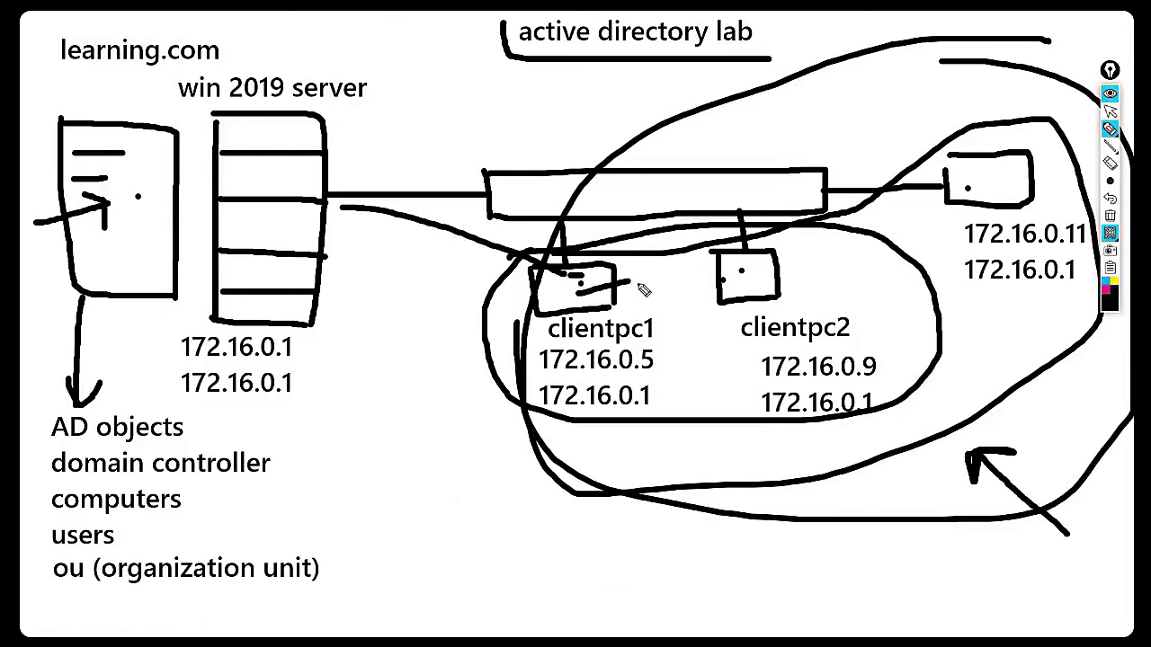
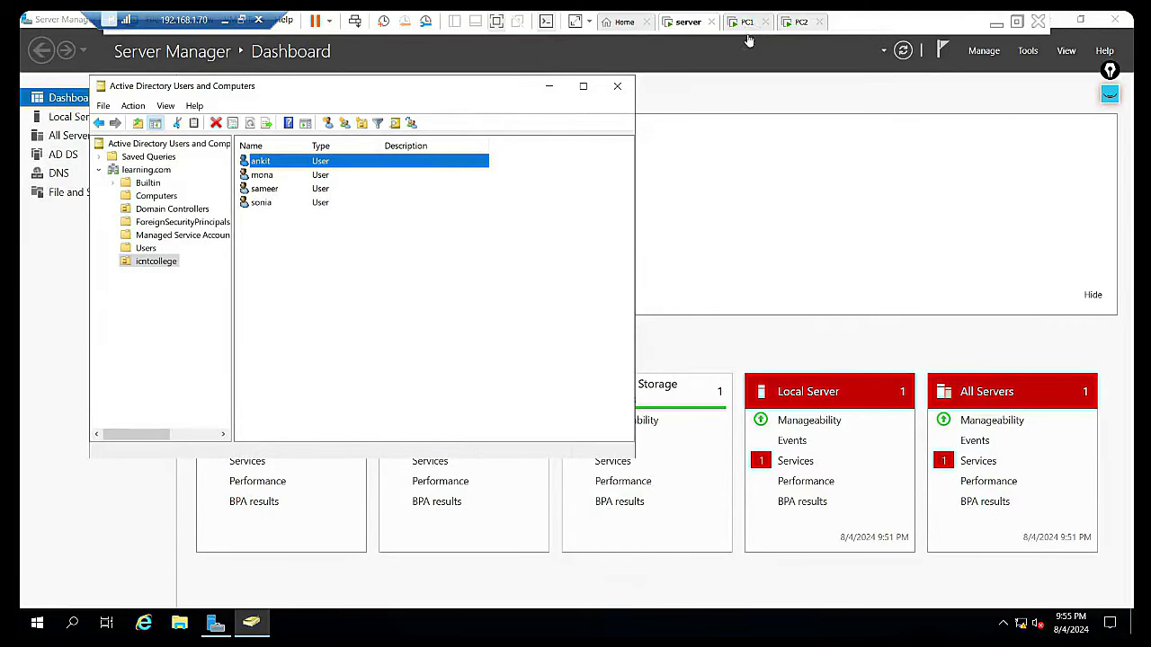
Wake PC1 and sign in to the LEARNING domain as a new domain user with their password
left_click(752, 23)
left_click(661, 161)
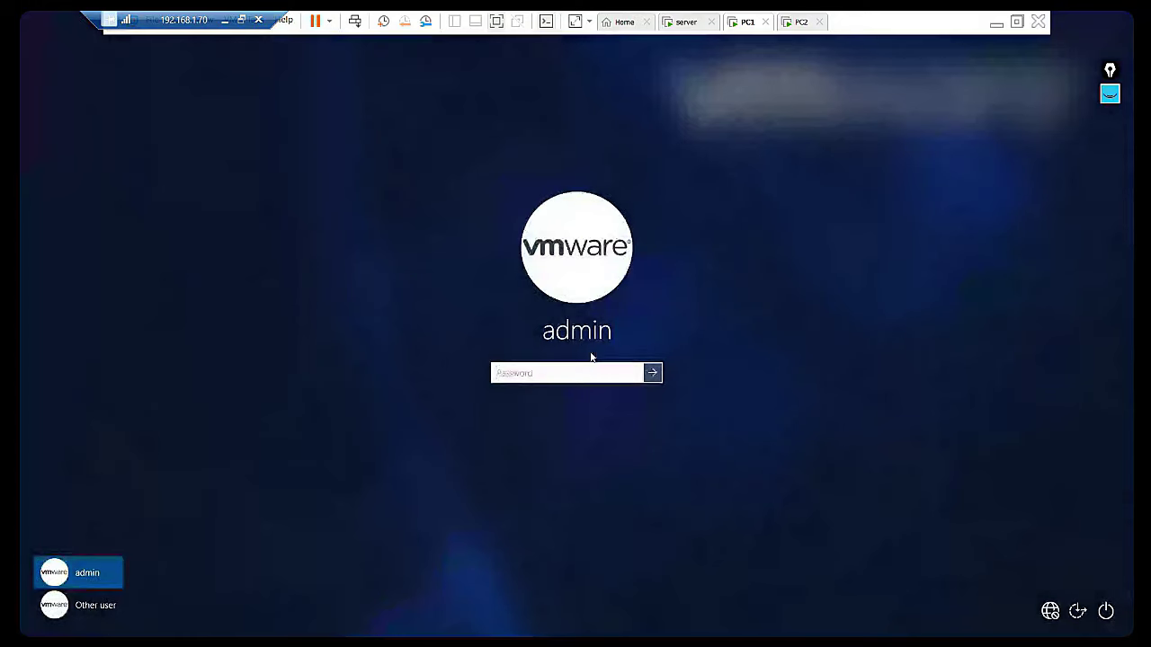
key("Num_Lock")
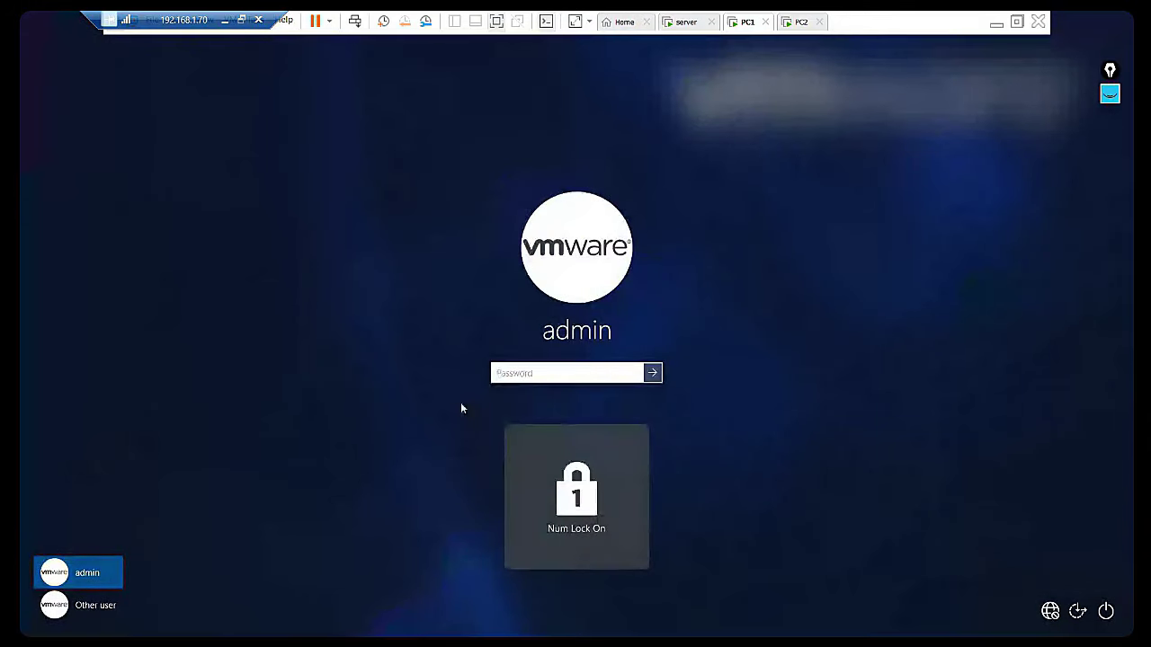
left_click(86, 608)
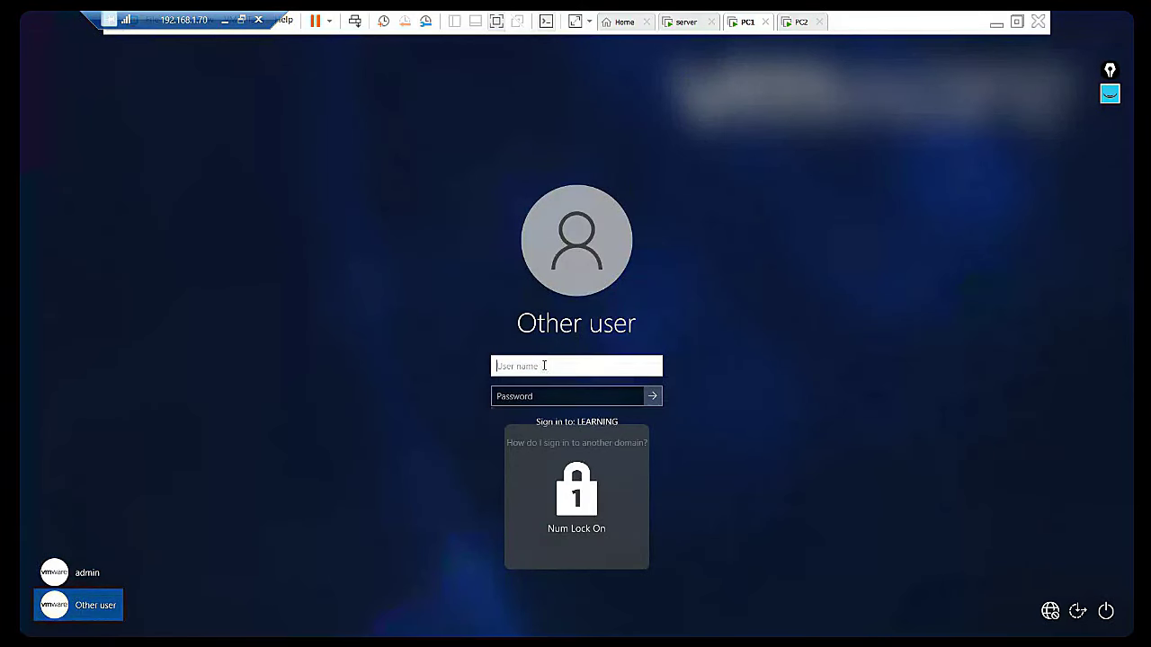
type("sonia")
key("Tab")
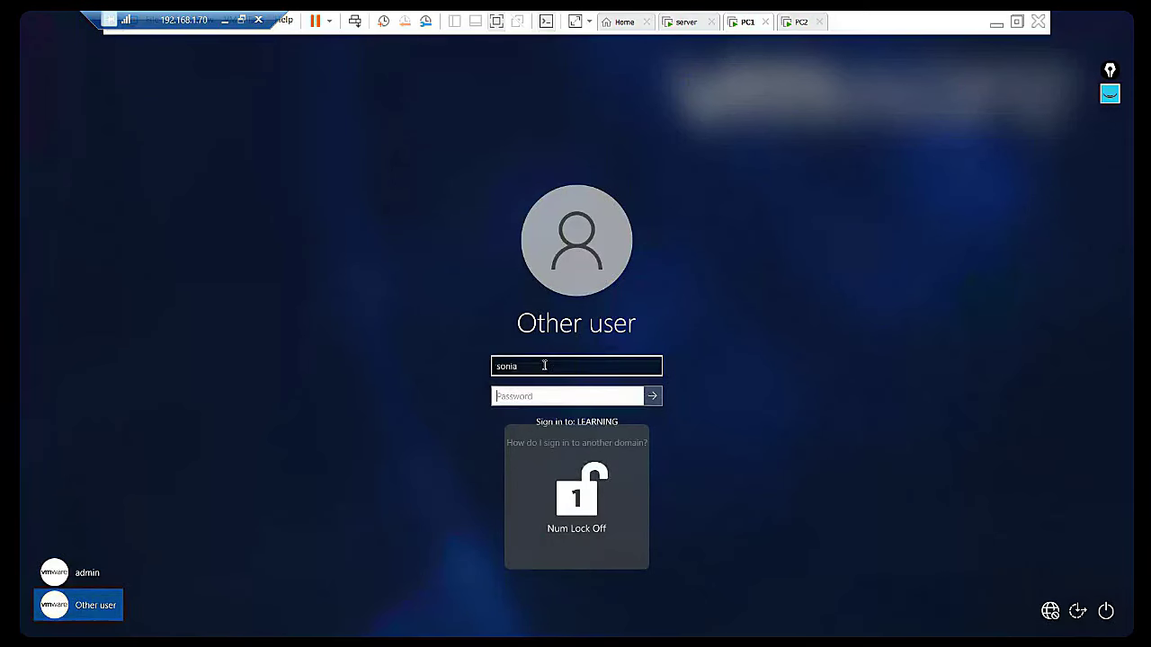
type("••••")
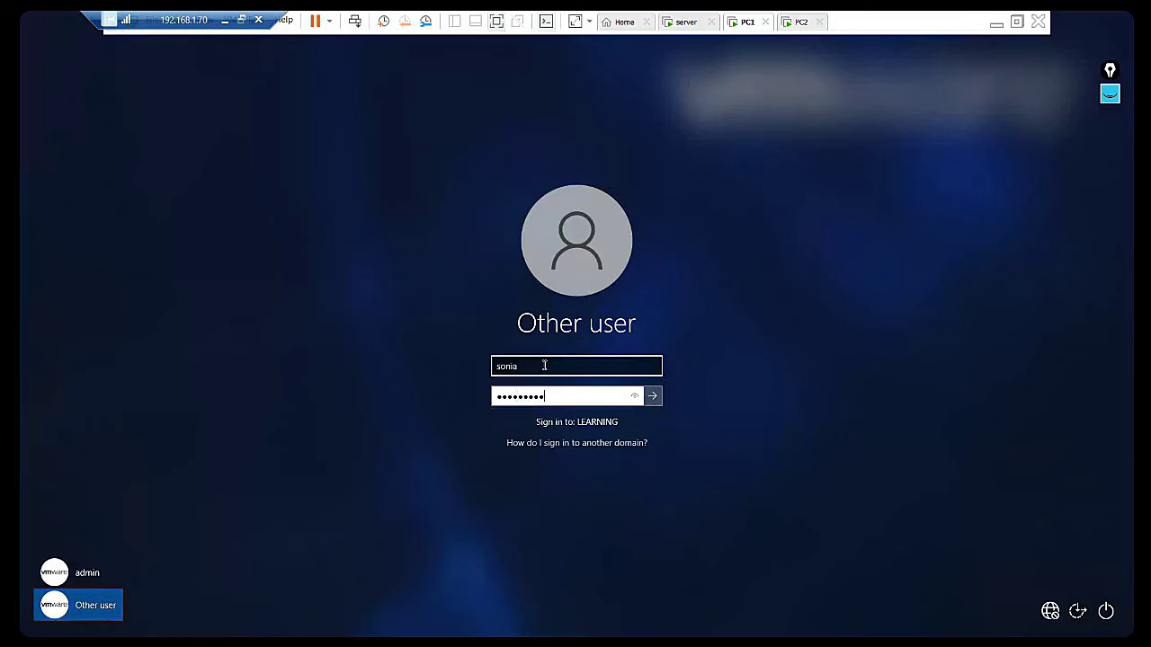
key("Return")
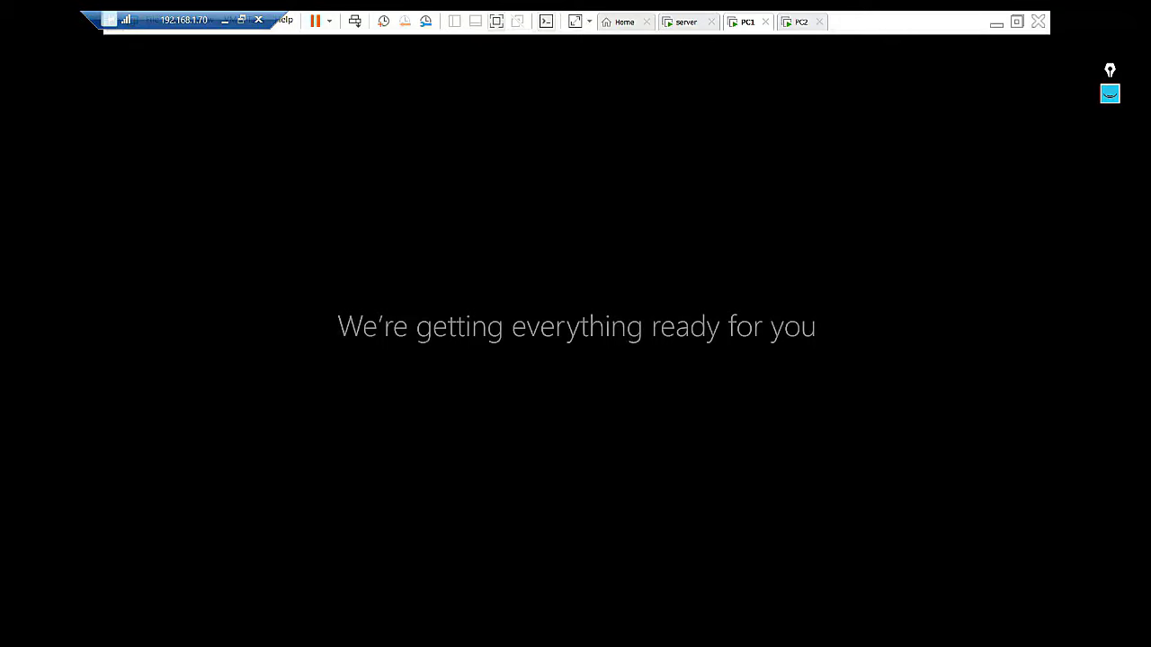
Sign in on PC2 as a second LEARNING domain user, then go back to PC1
left_click(805, 21)
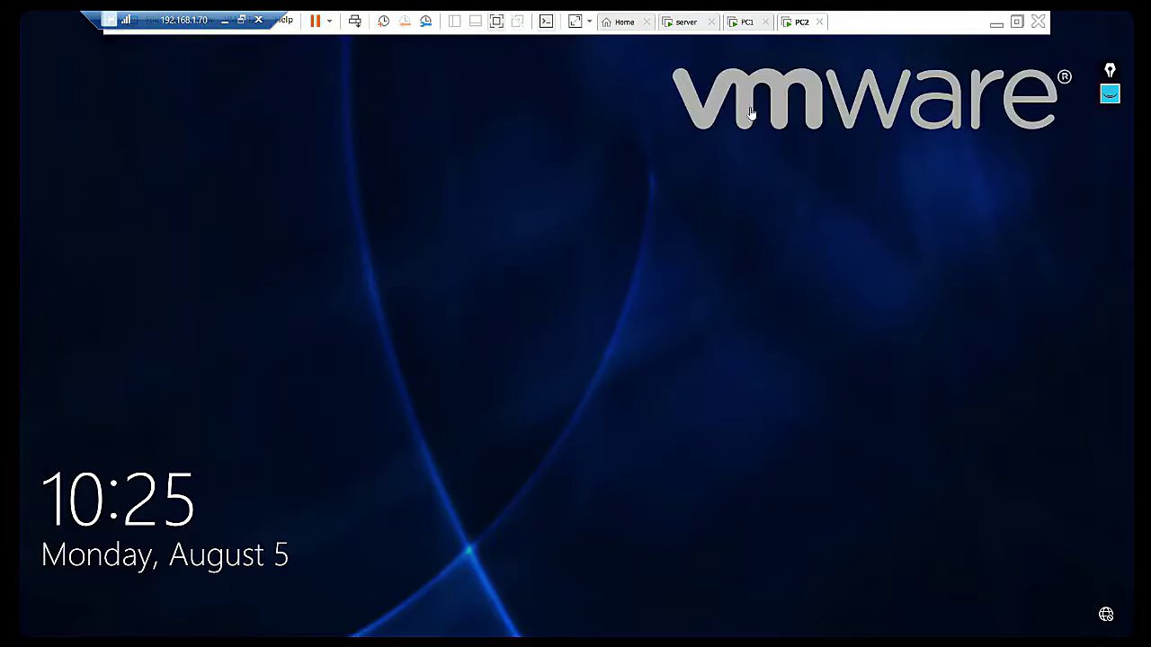
left_click(520, 271)
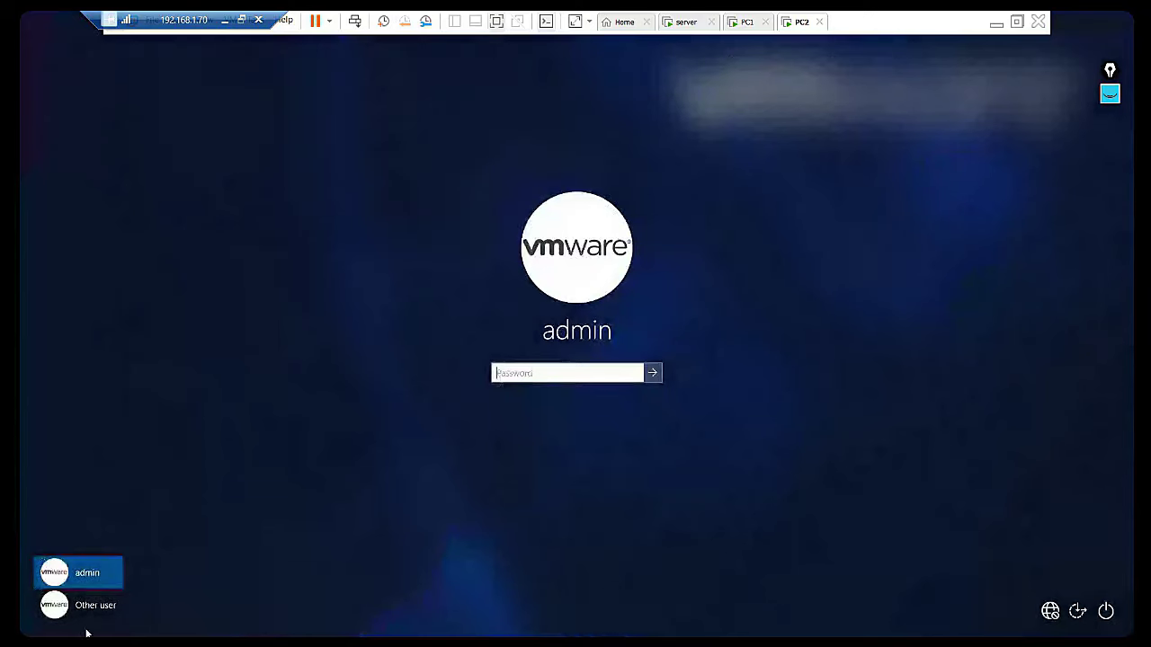
left_click(95, 617)
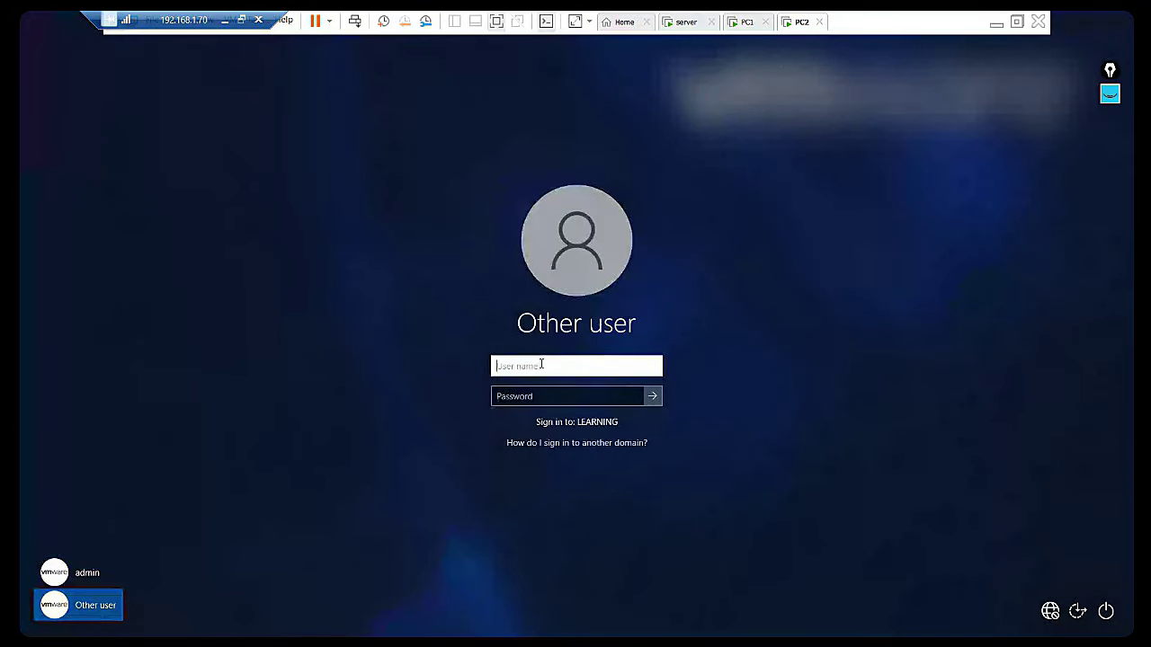
type("sameer")
key("Tab")
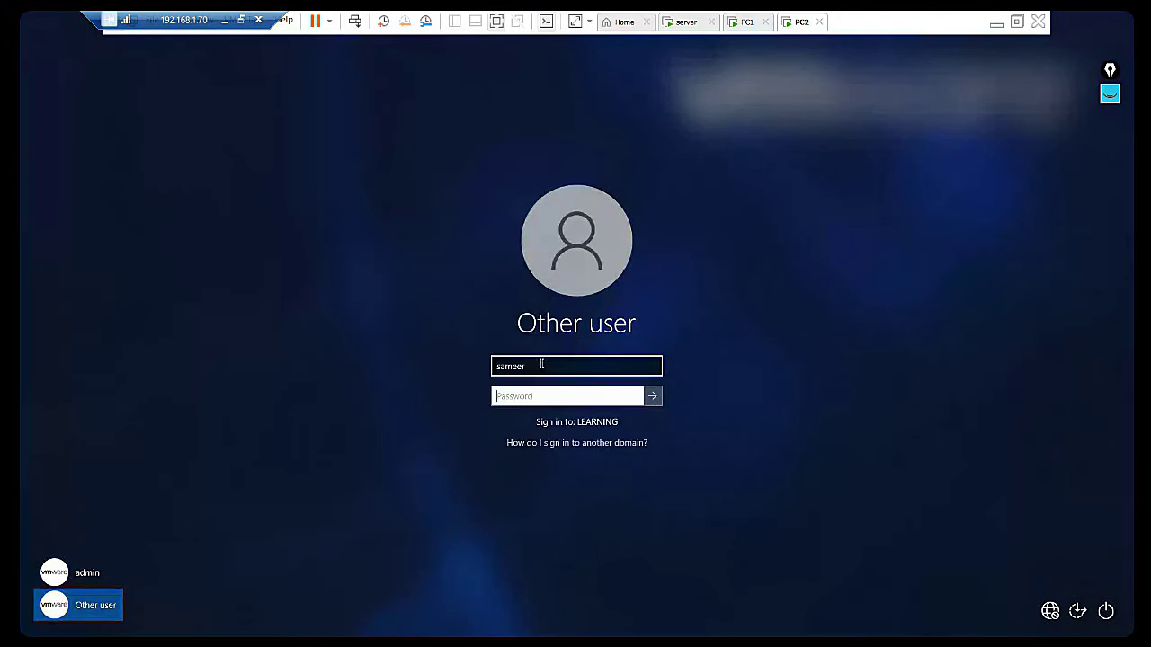
key("Return")
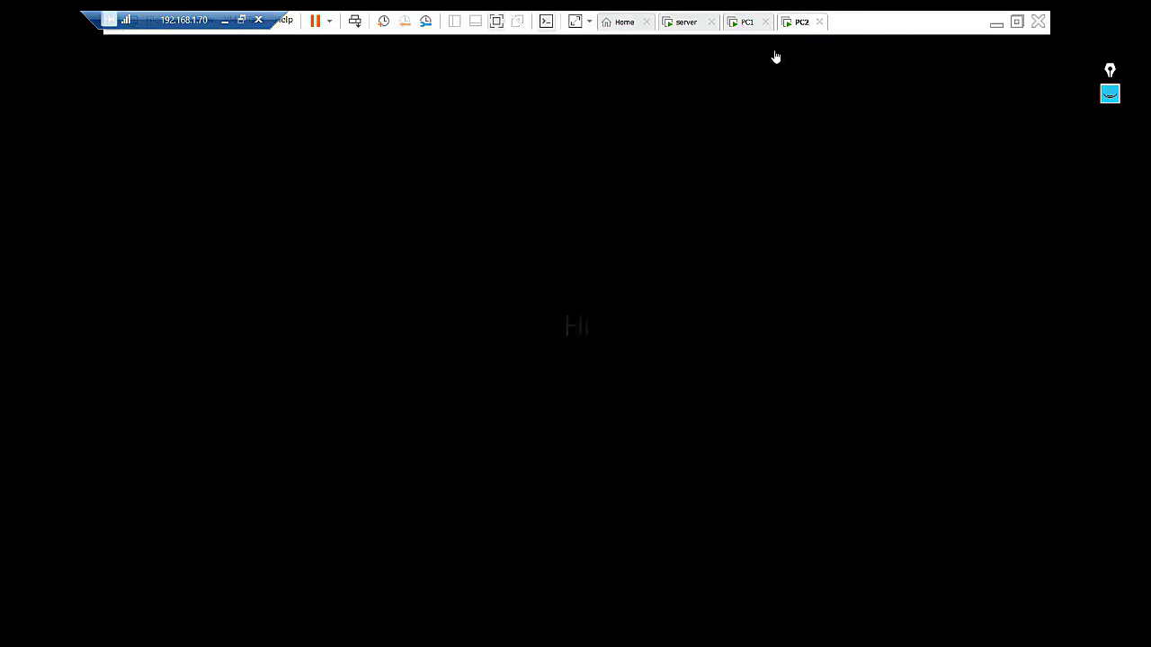
left_click(746, 21)
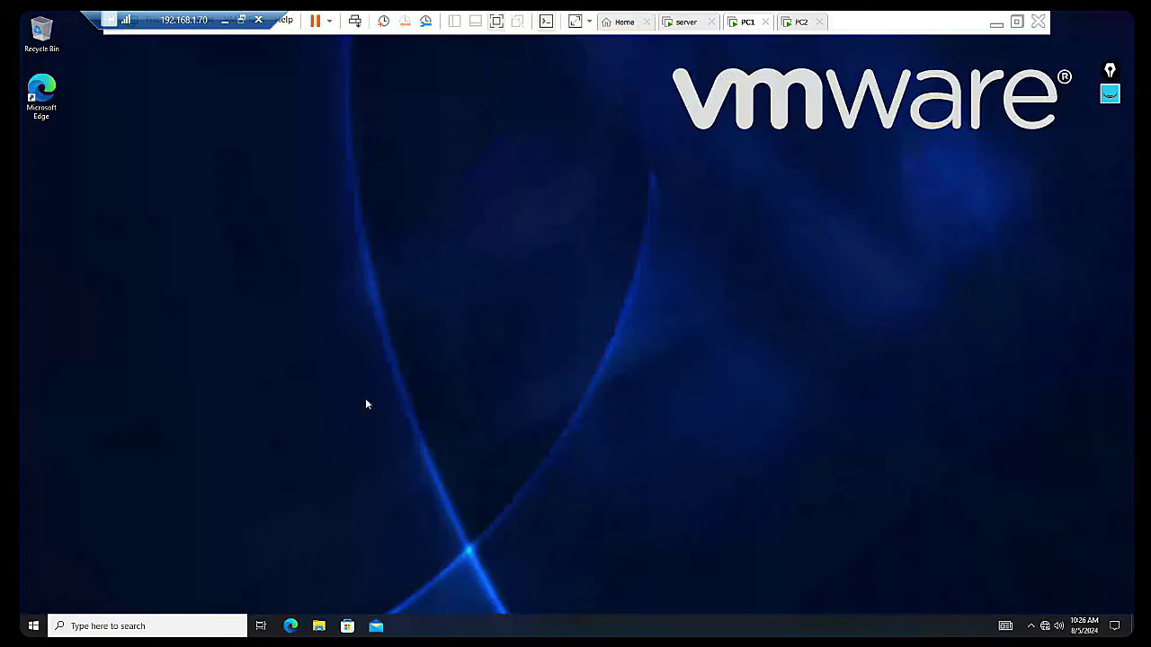
On PC1, bring up the Ctrl+Alt+Del security screen and choose Switch user
left_click(33, 627)
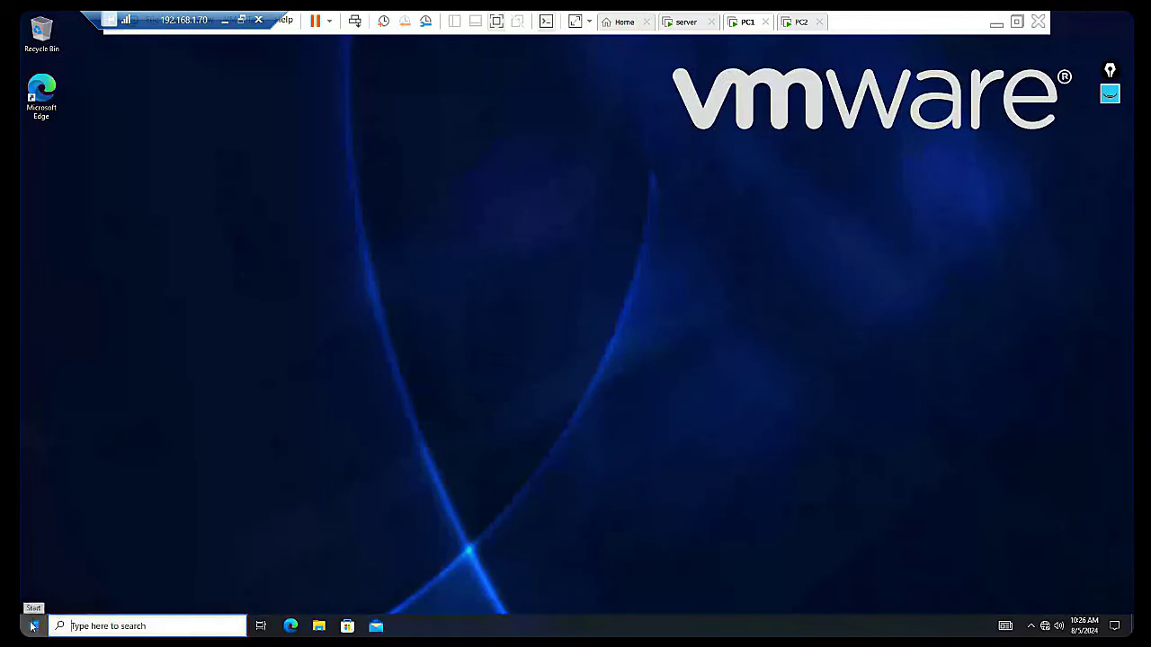
left_click(421, 443)
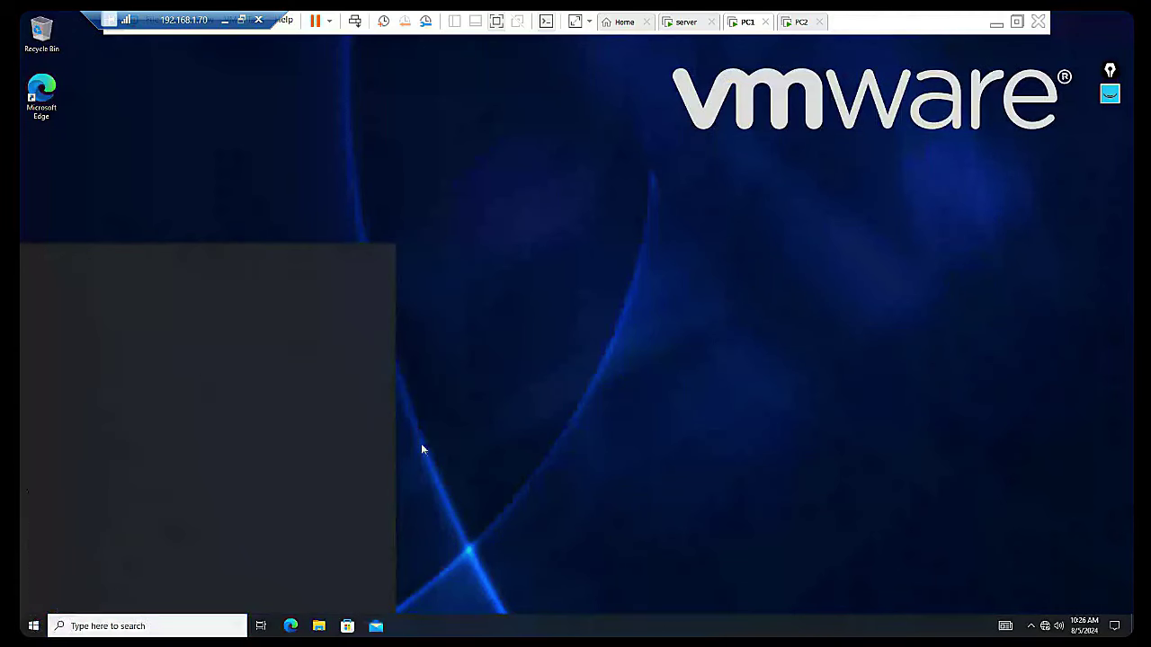
left_click(176, 626)
left_click(640, 425)
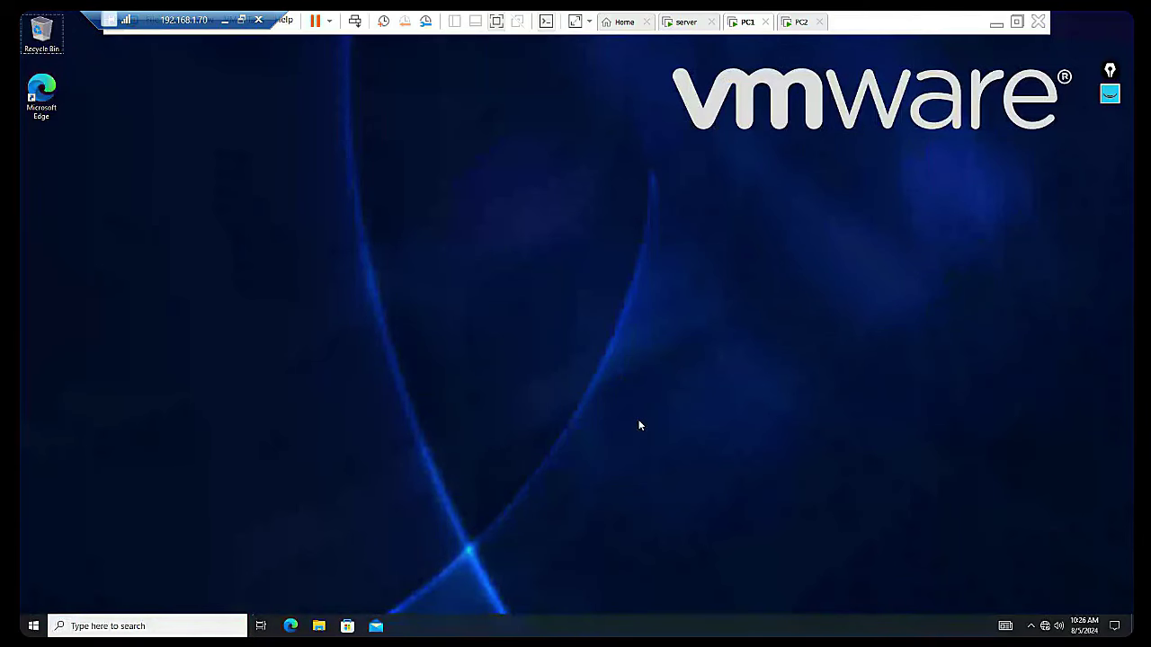
key("ctrl+alt+Insert")
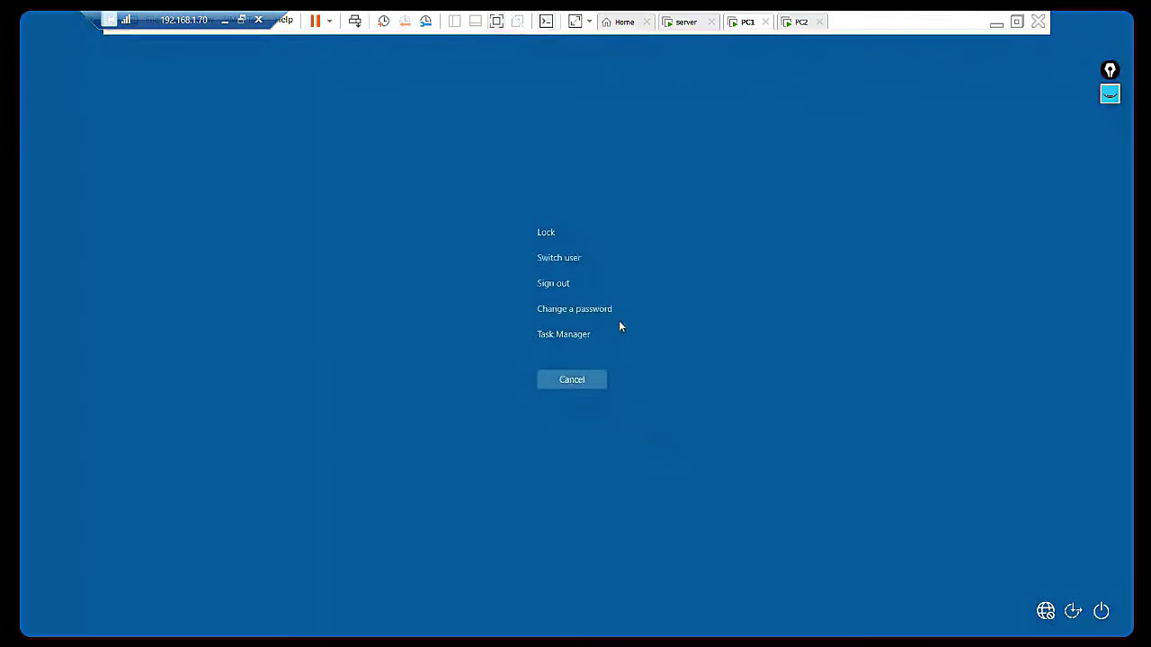
left_click(558, 258)
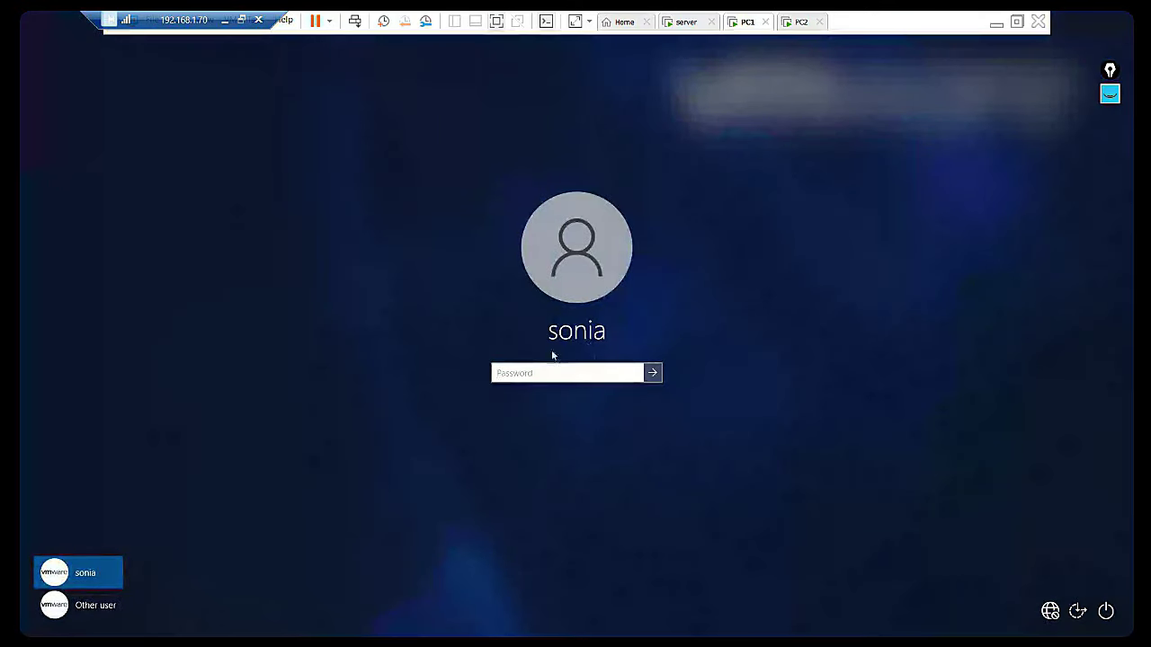
Sign in as a third domain user, then check PC2 and return to the server VM
left_click(92, 611)
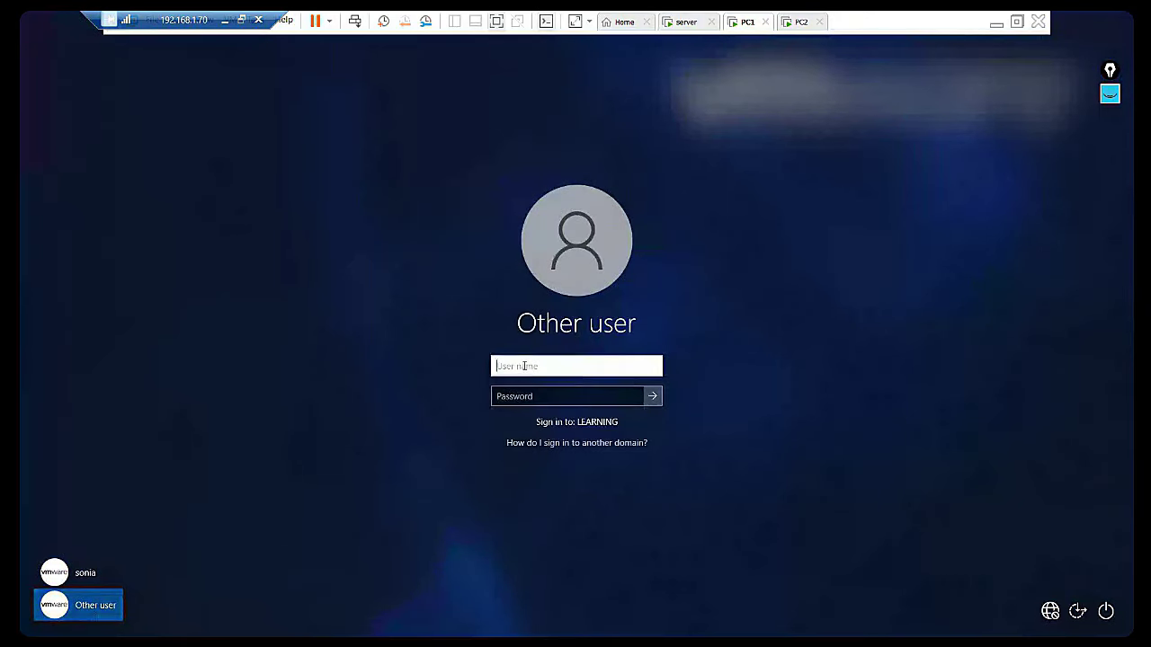
type("mona")
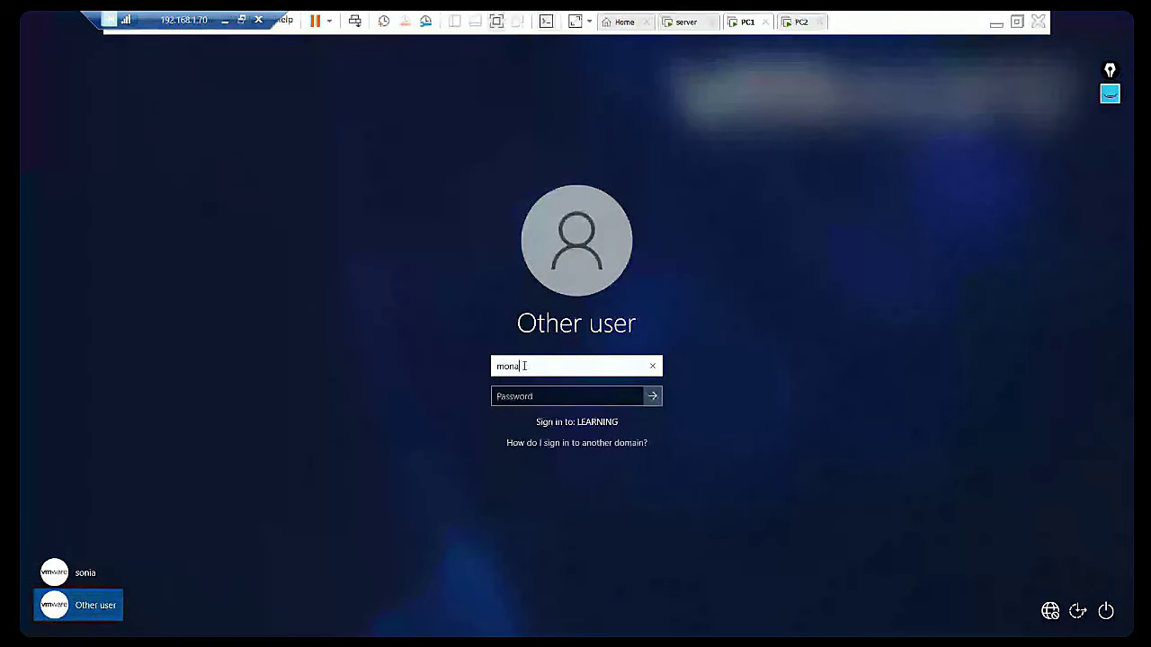
key("Tab")
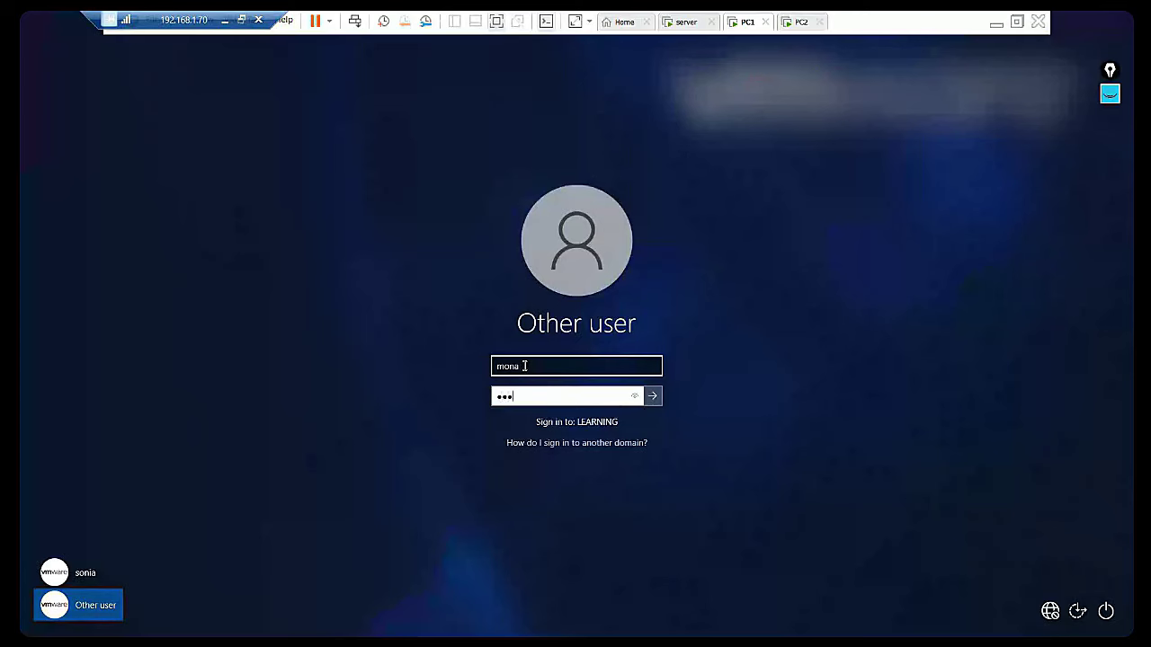
key("Return")
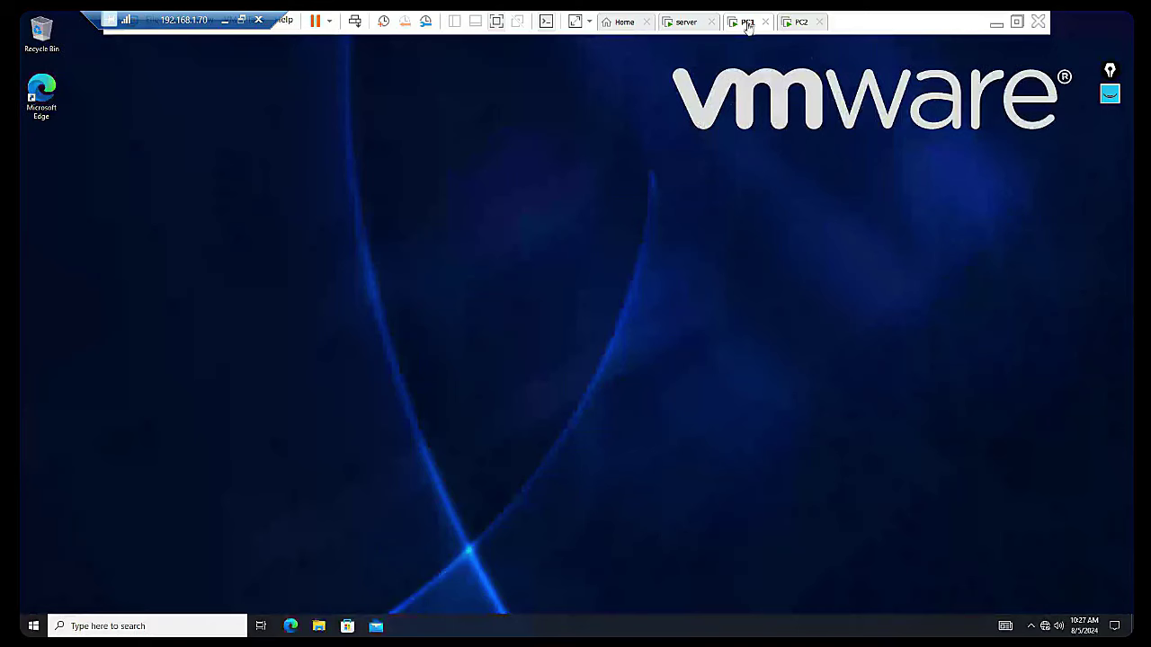
left_click(799, 22)
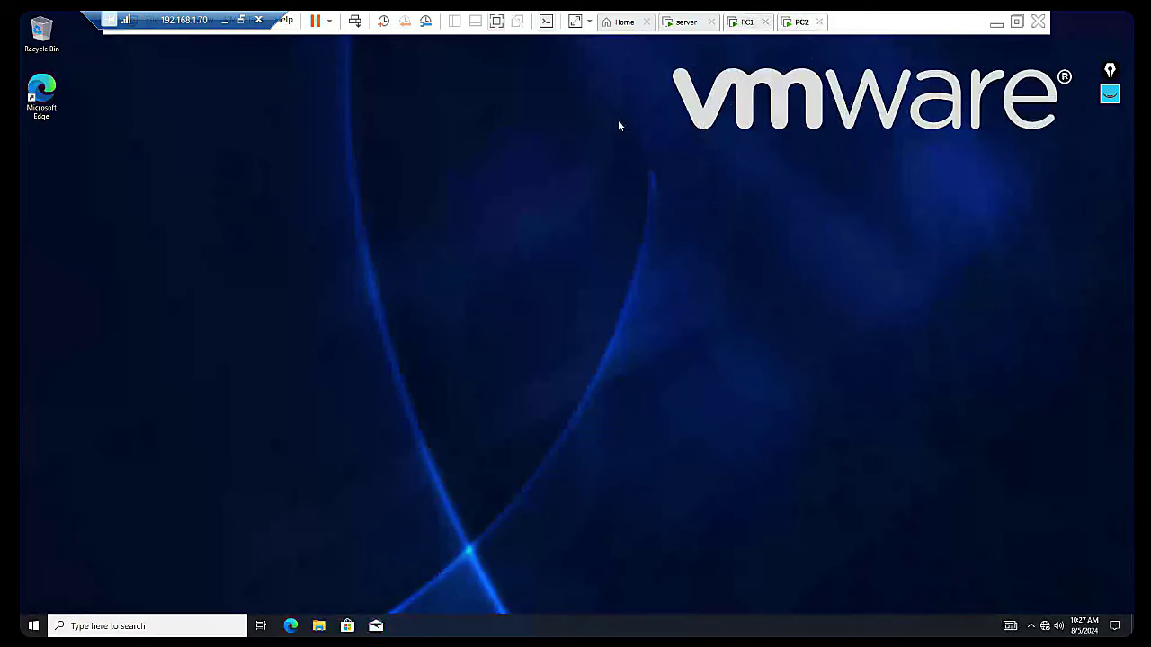
left_click(689, 27)
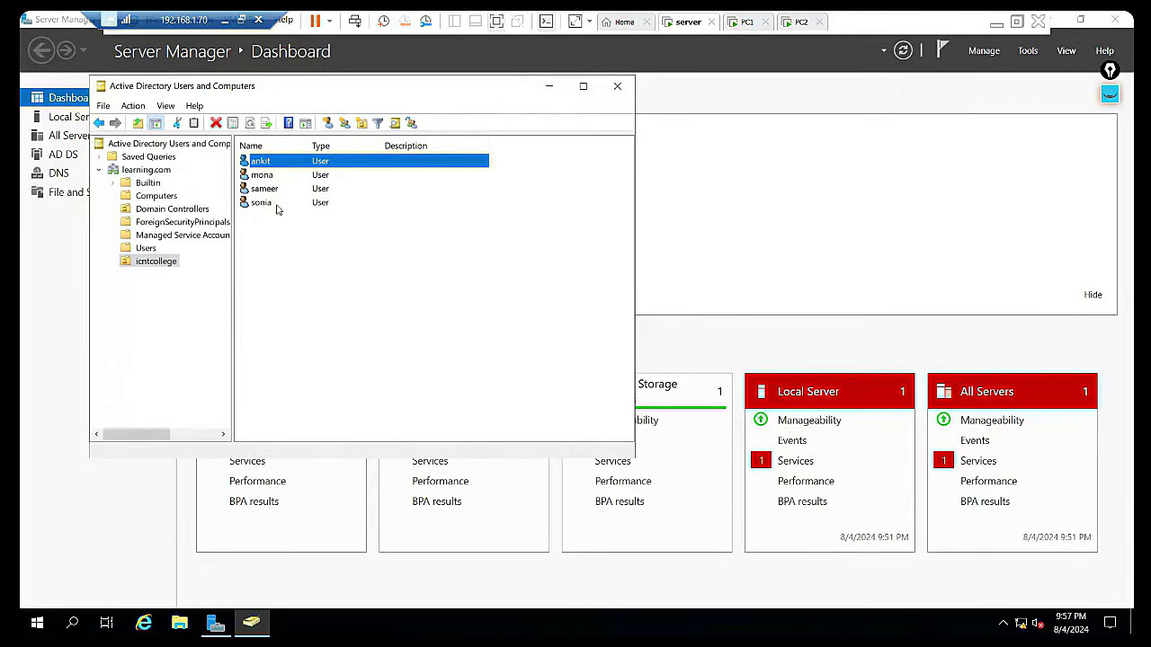
Reset the icntcollege user's password to a new value and confirm it, acknowledging the success message
left_click(262, 207)
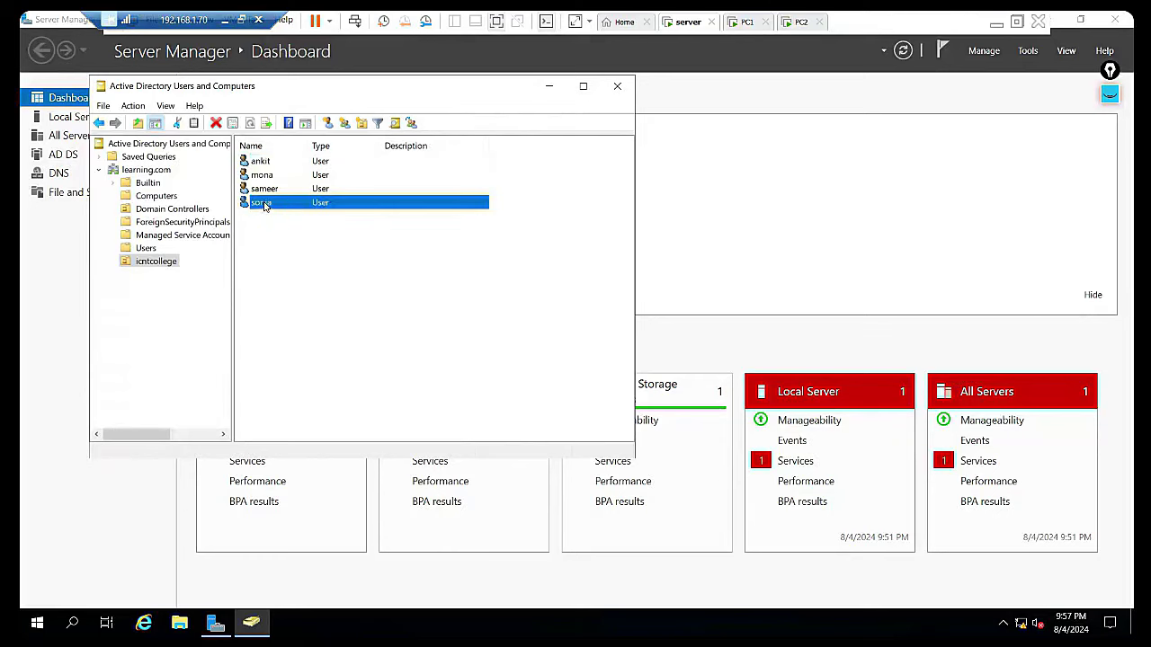
right_click(263, 206)
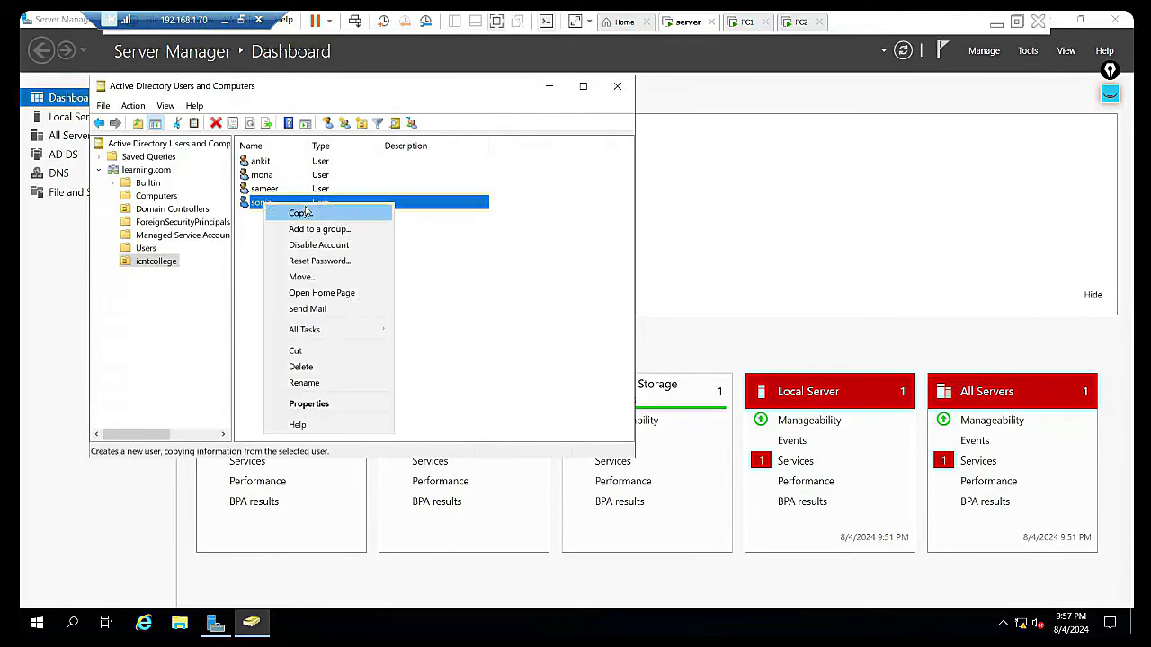
left_click(340, 264)
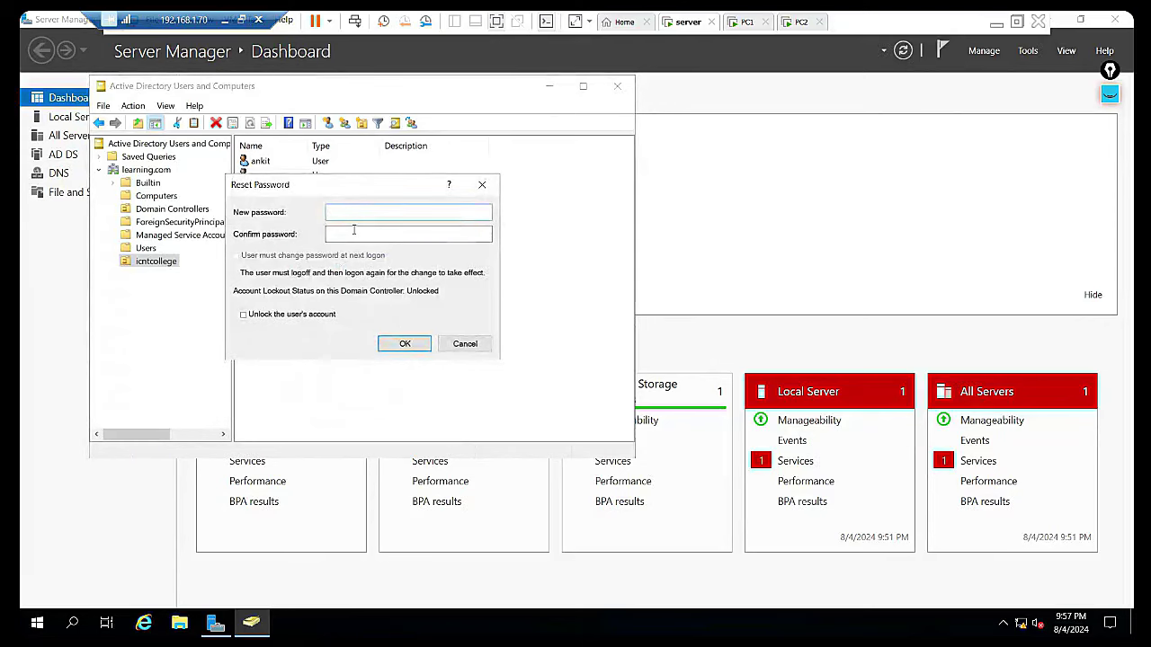
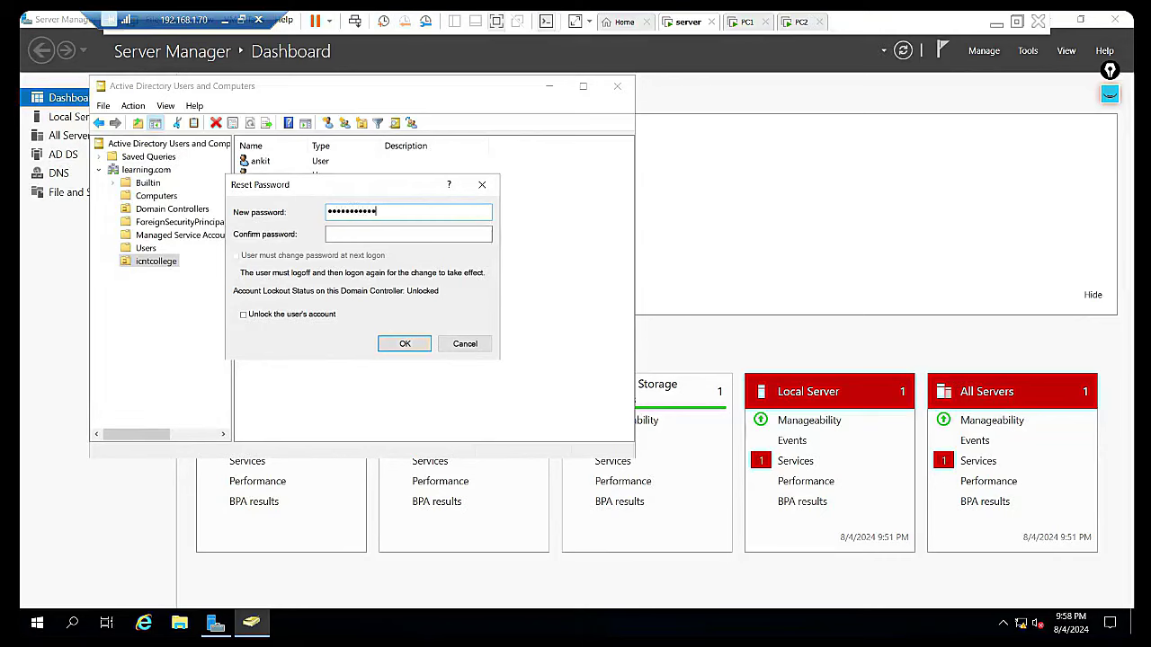
left_click(328, 233)
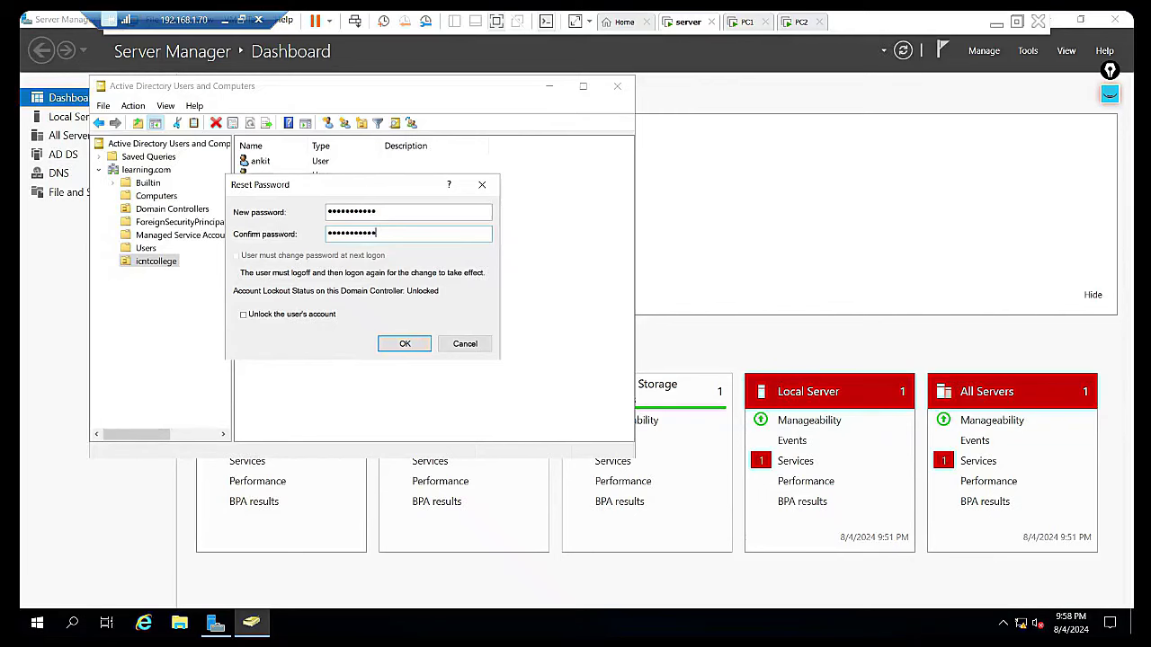
left_click(394, 343)
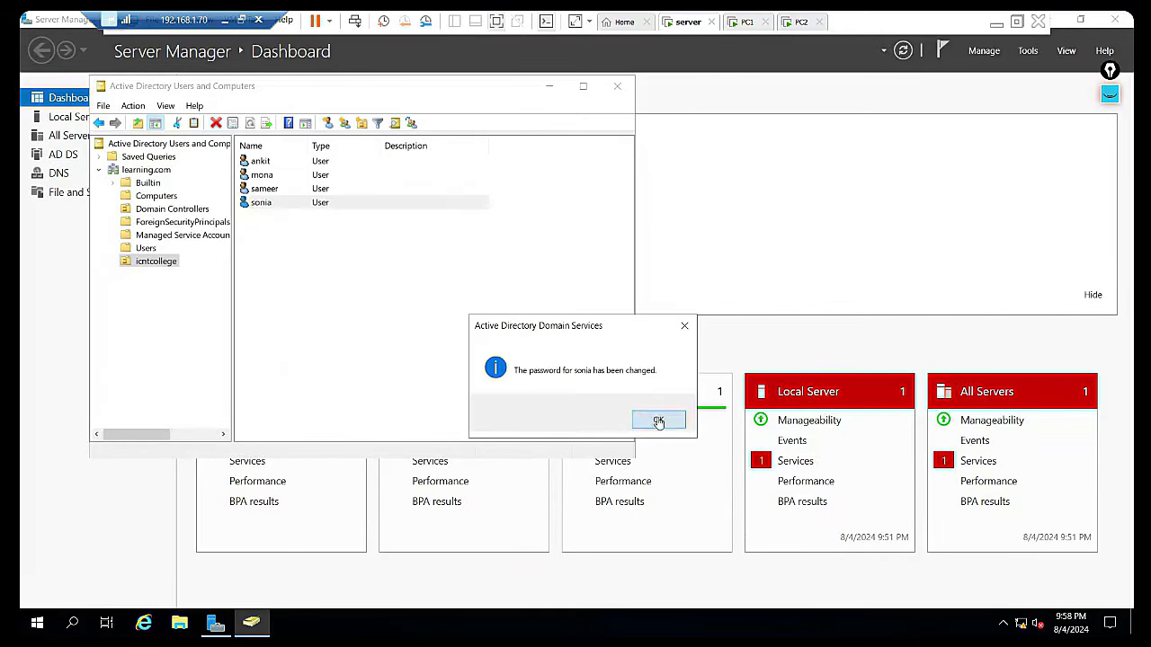
left_click(658, 422)
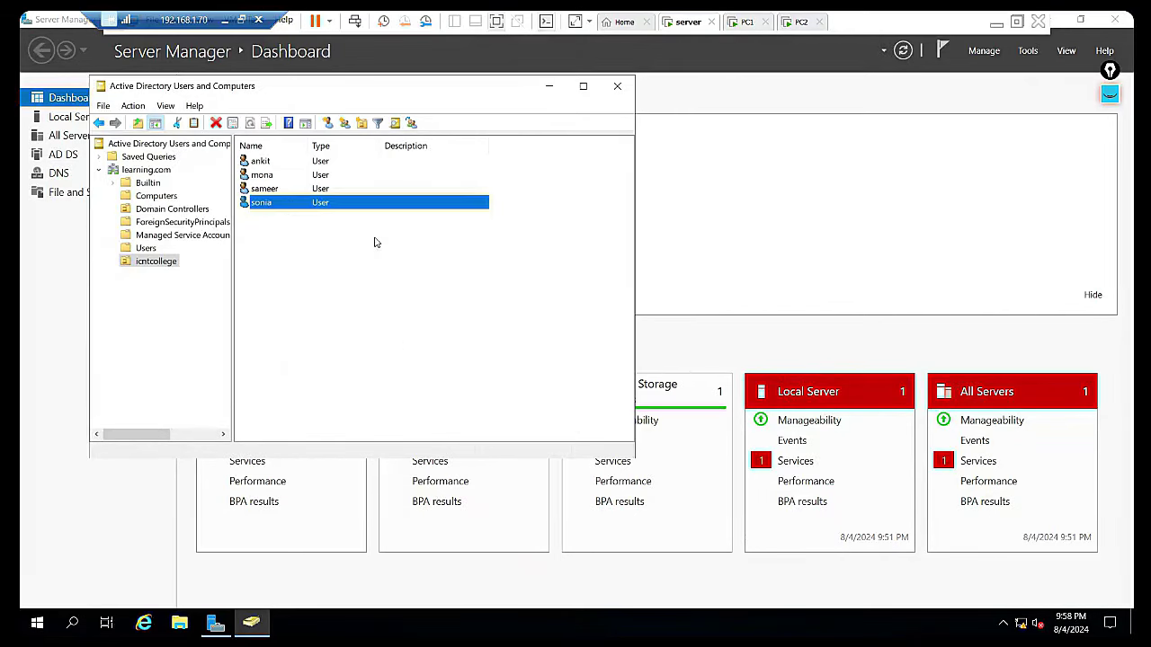
On PC1, switch to the reset user and sign in with the new password, retrying after a mistyped attempt, then close Edge's welcome
left_click(751, 22)
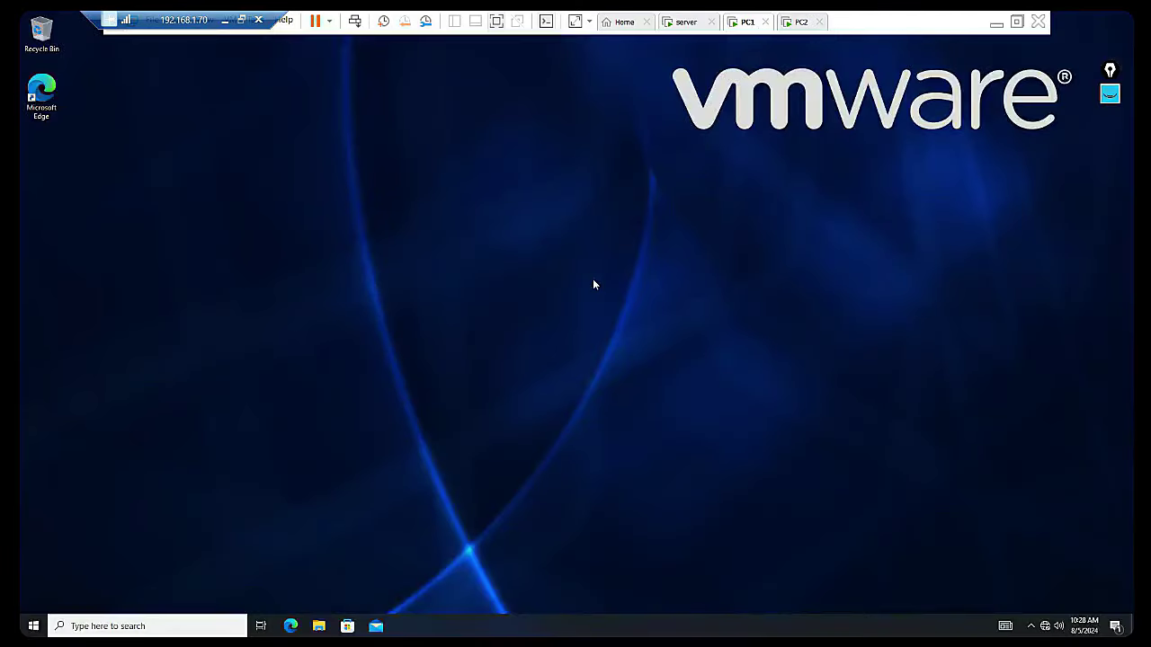
key("ctrl+alt+Insert")
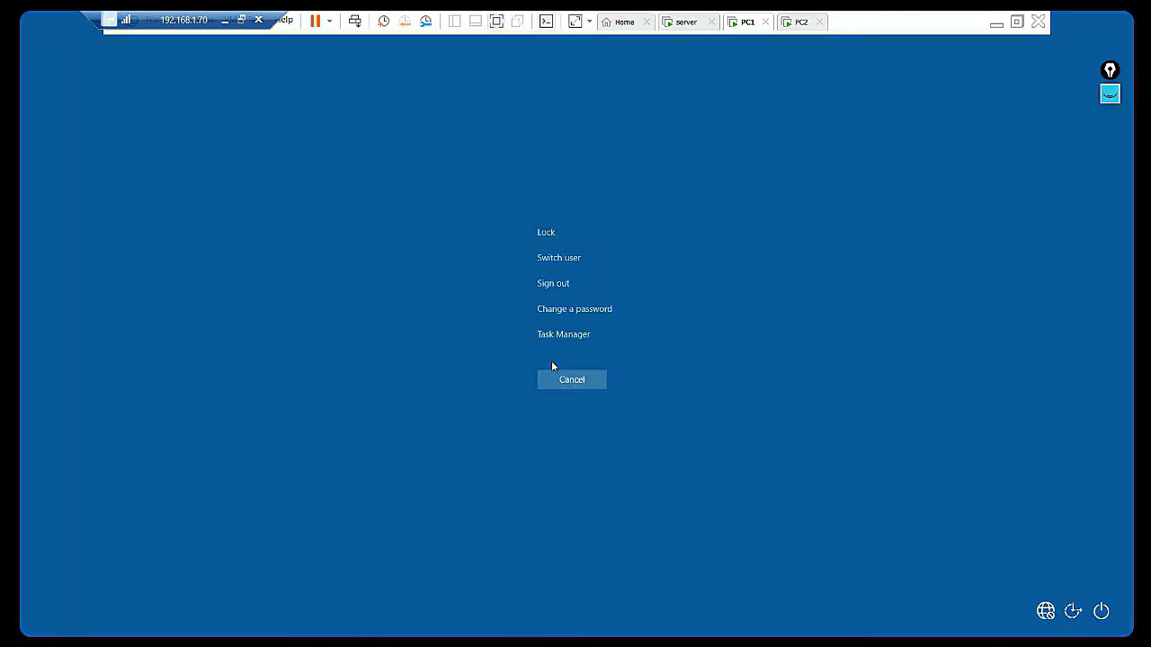
left_click(567, 259)
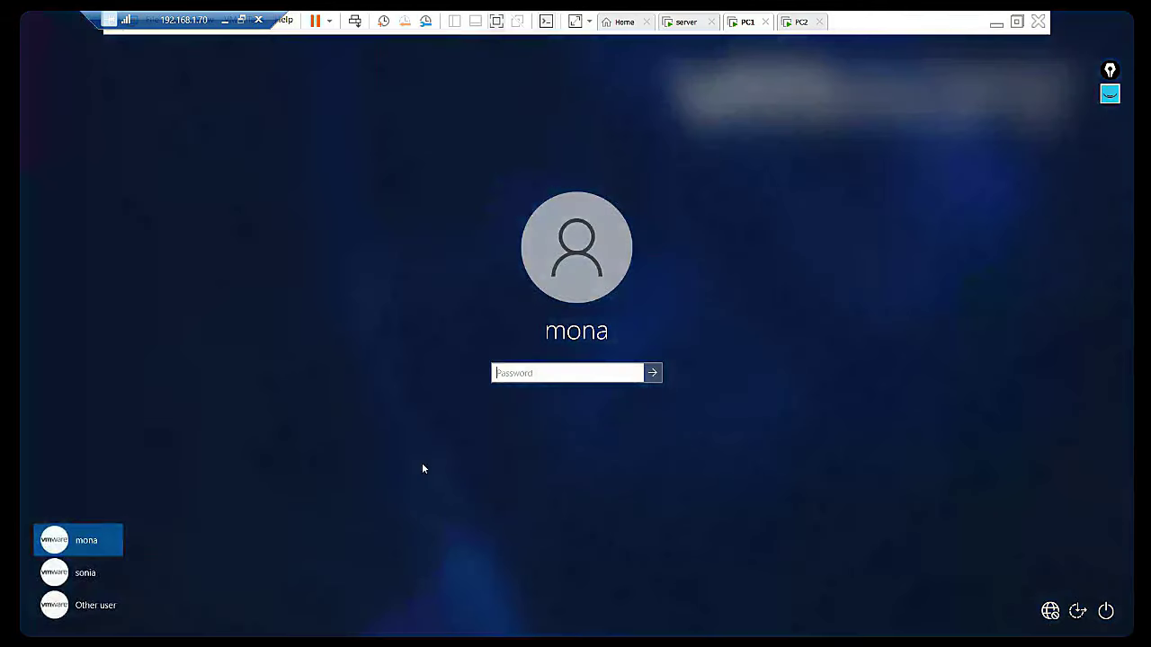
left_click(87, 577)
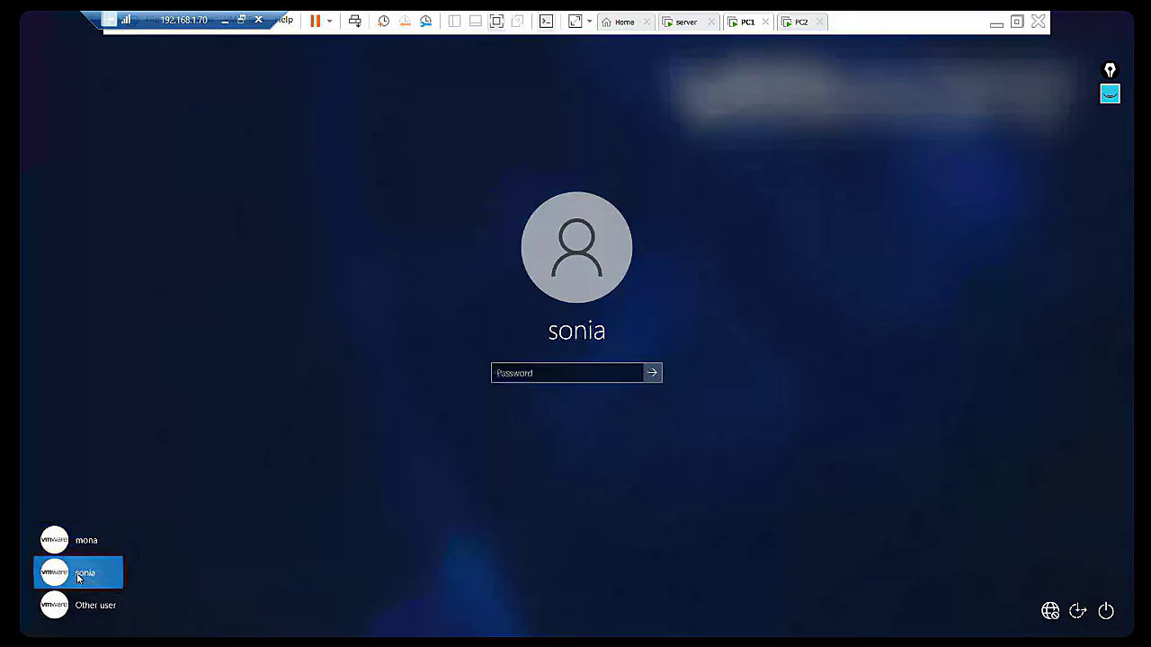
left_click(544, 373)
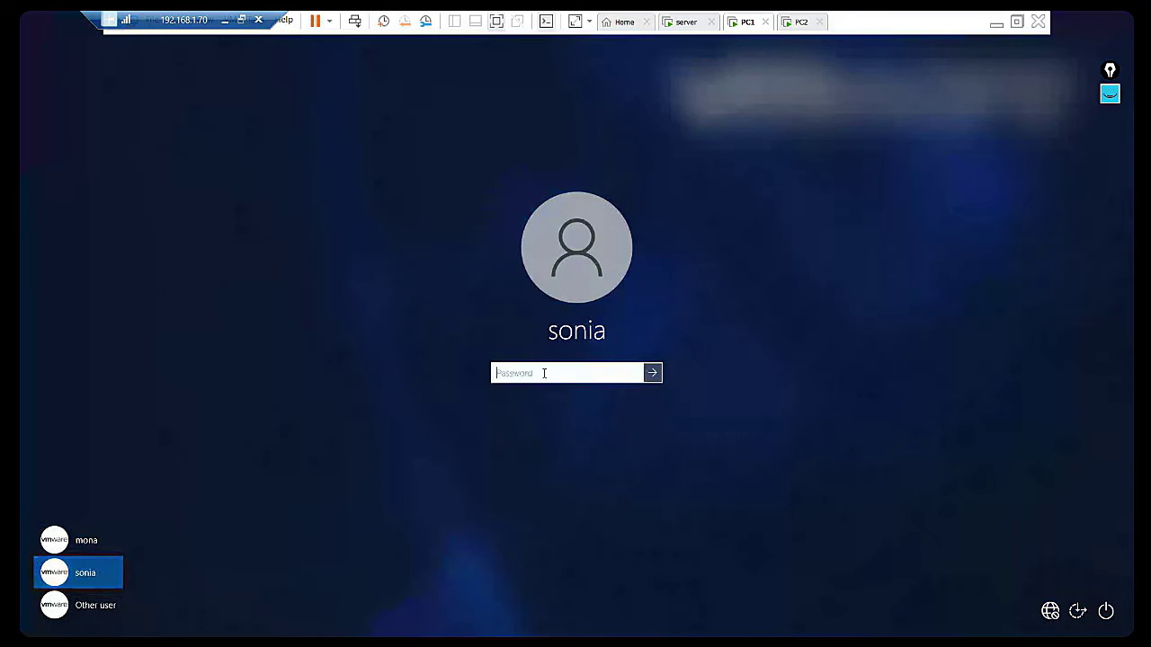
type("••••••••")
key("Return")
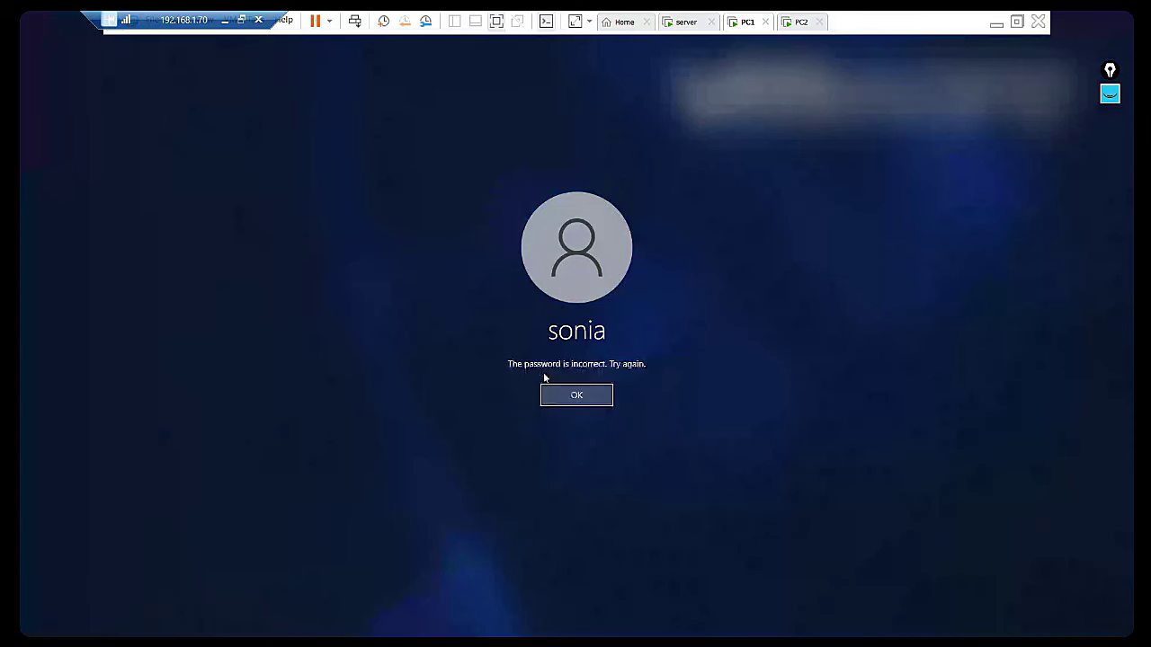
key("Return")
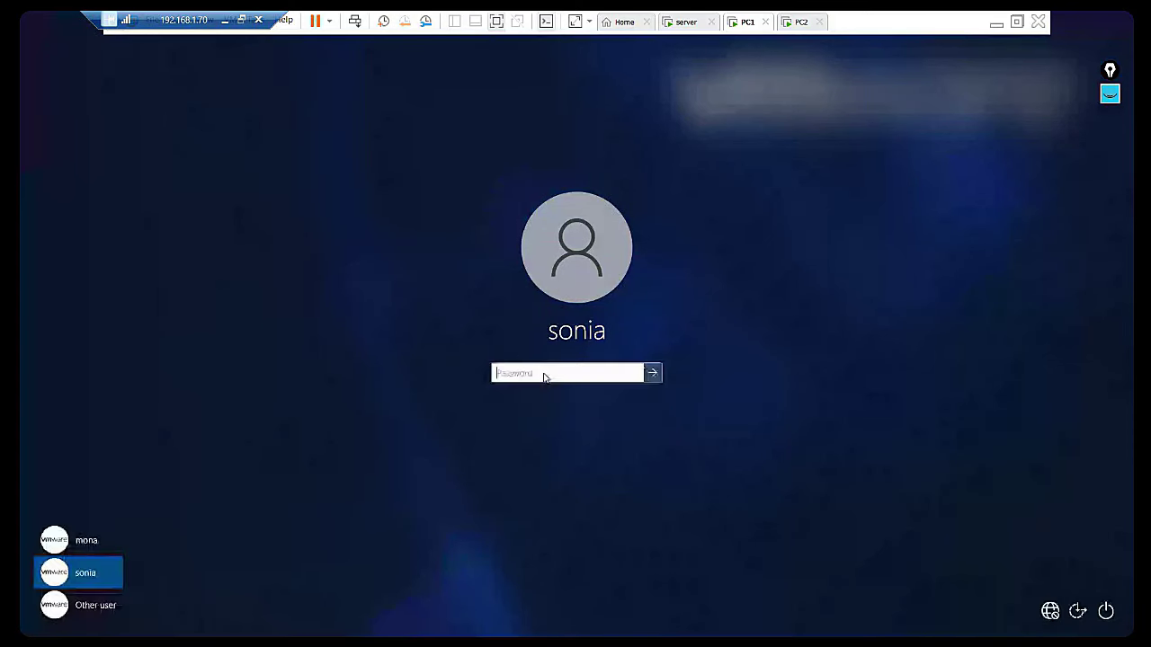
type("••••••••••")
key("Return")
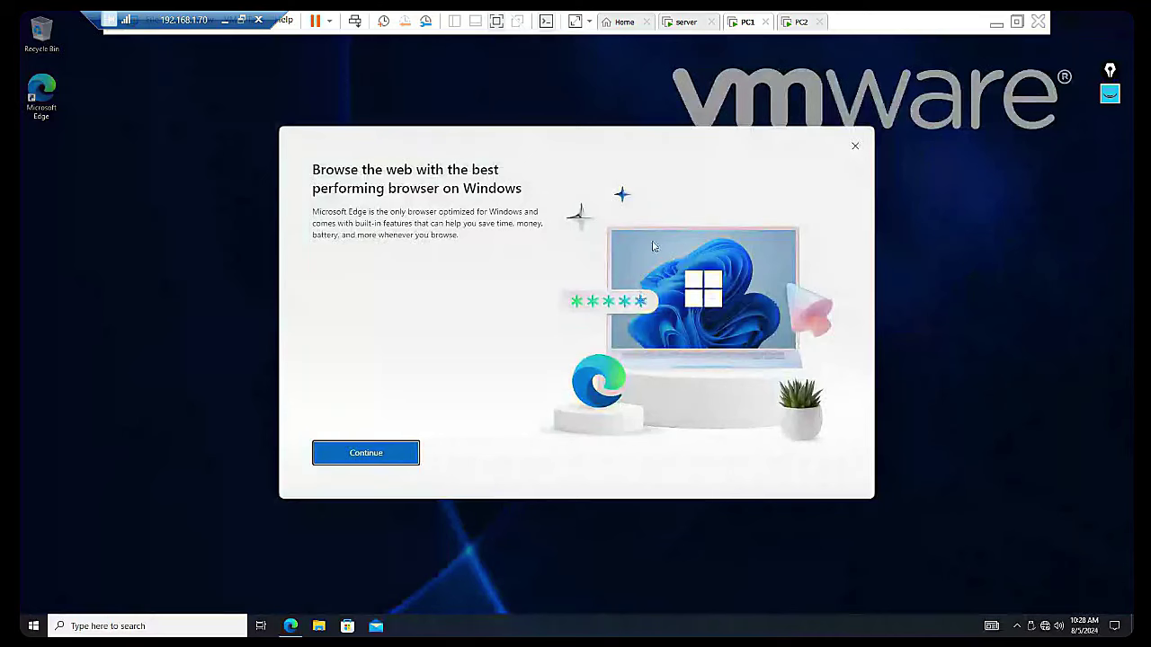
left_click(855, 147)
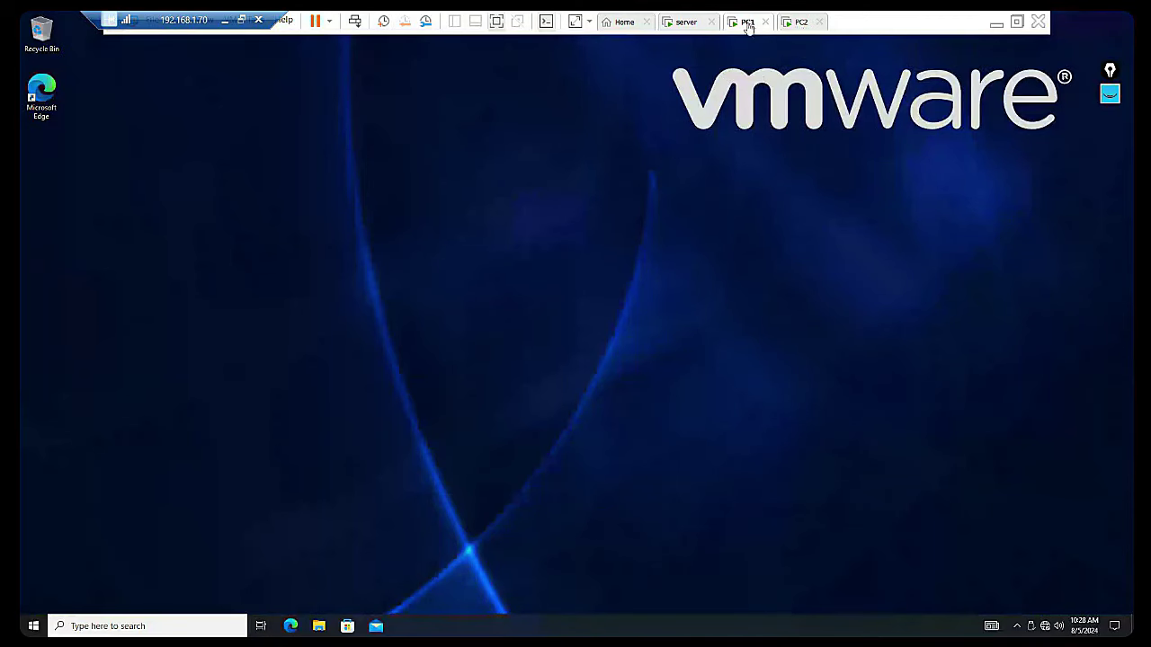
In the user's Account properties, mark the whole Monday row as Logon Denied in Logon Hours
left_click(687, 22)
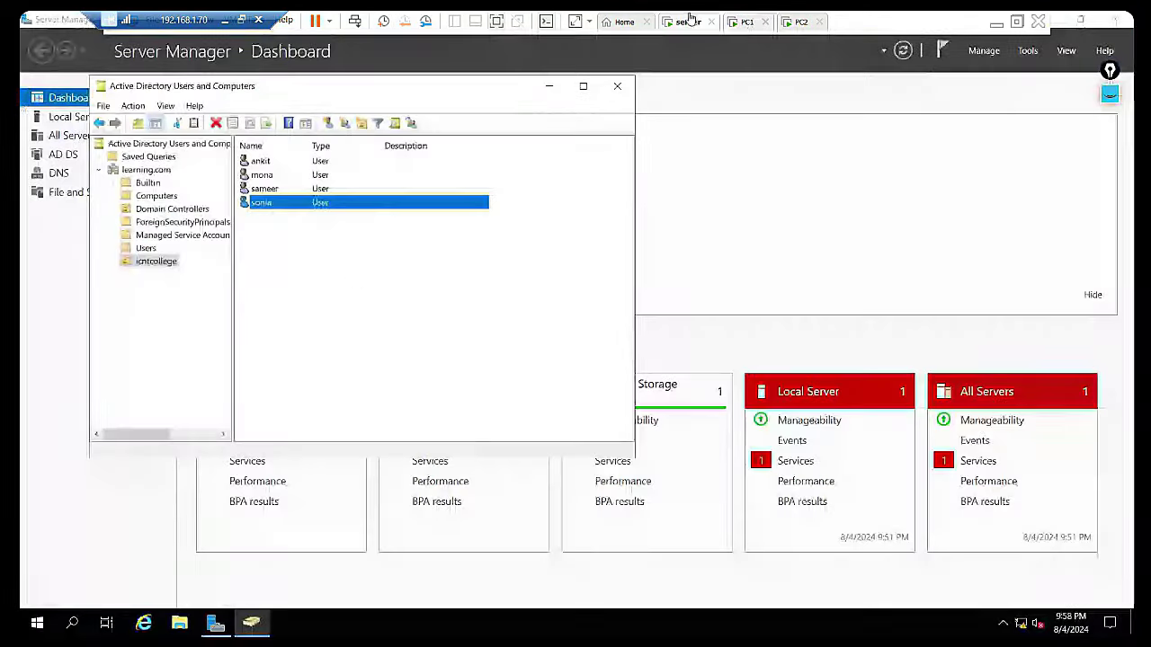
left_click(329, 268)
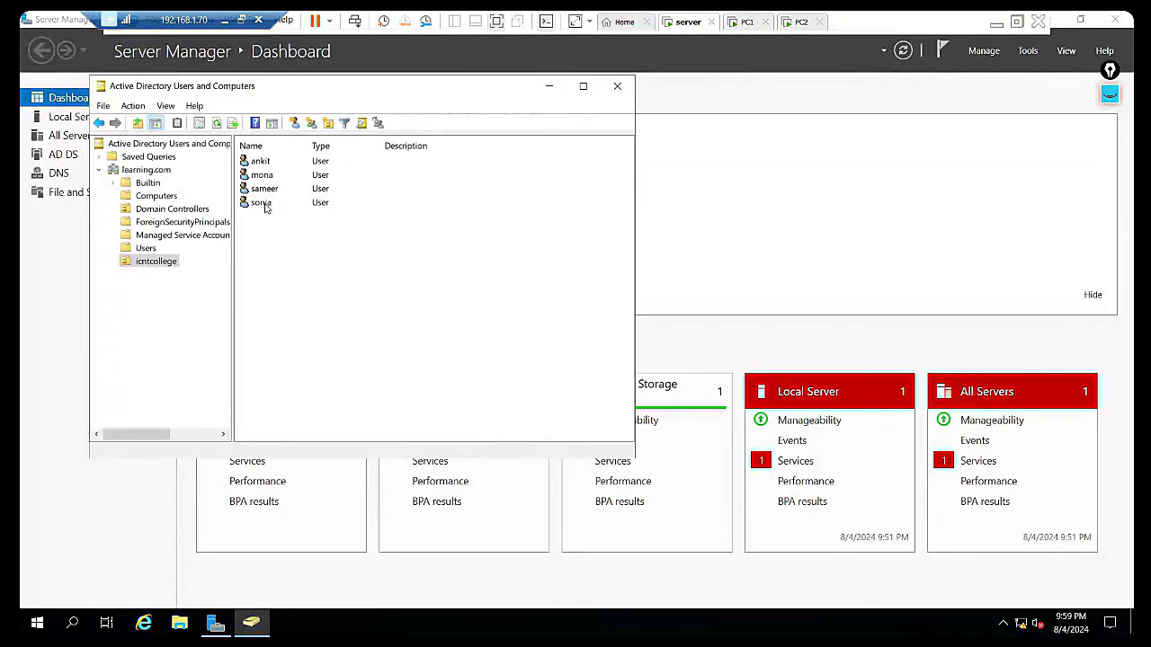
right_click(266, 204)
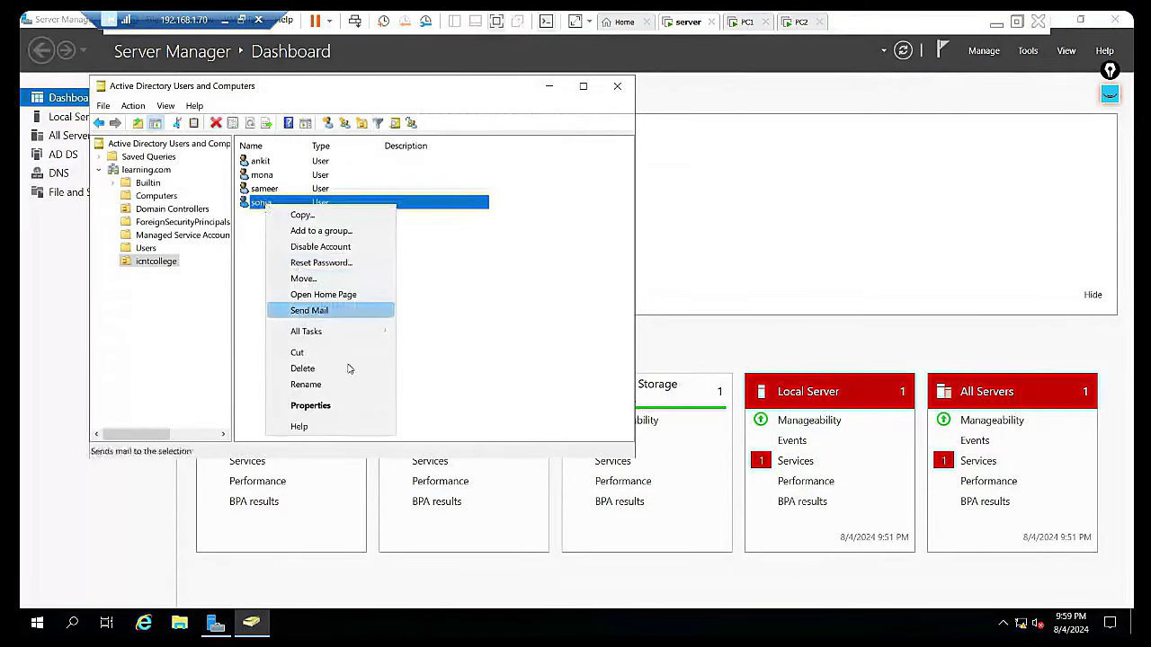
left_click(310, 406)
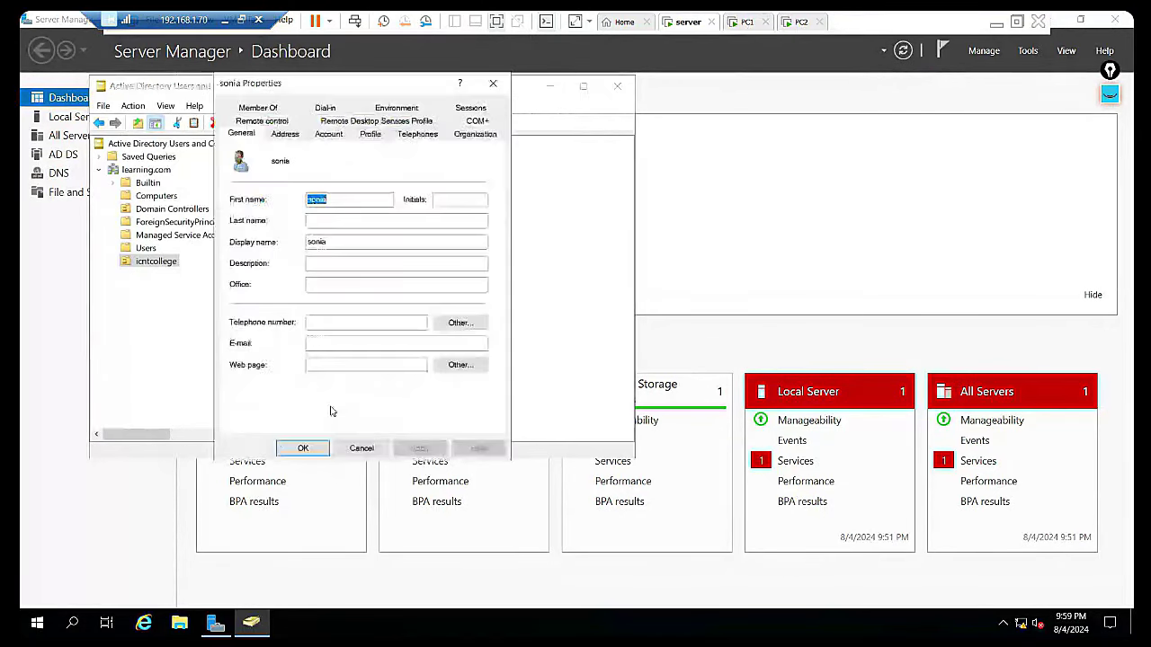
left_click(329, 134)
left_click(284, 230)
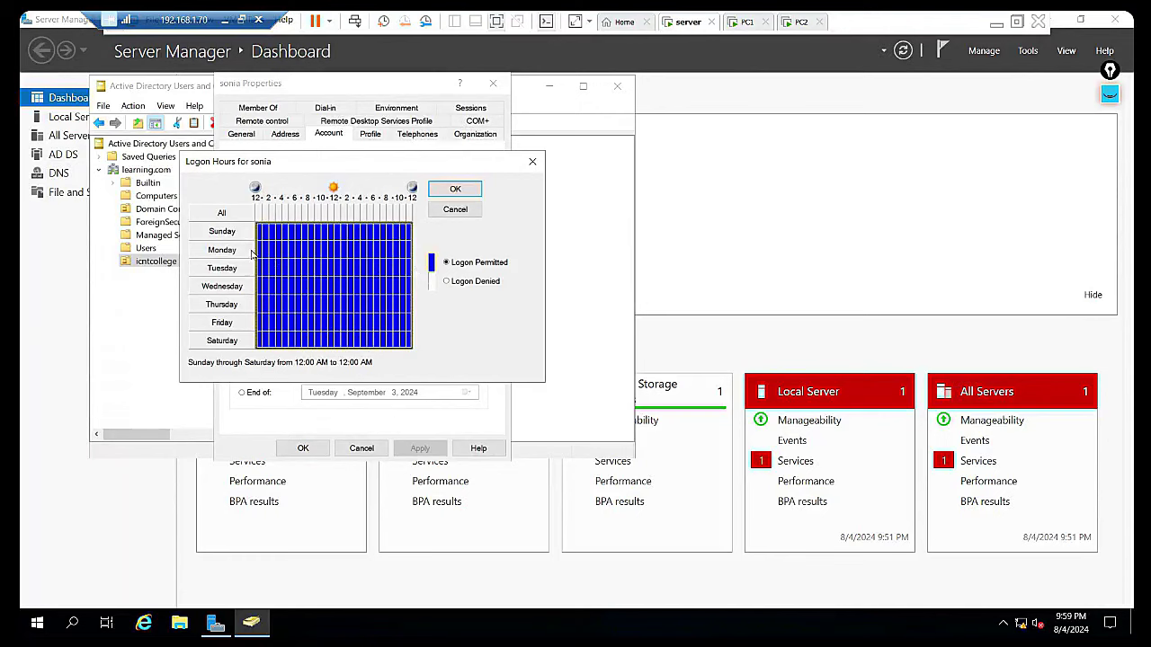
left_click_drag(263, 253, 412, 247)
left_click(451, 283)
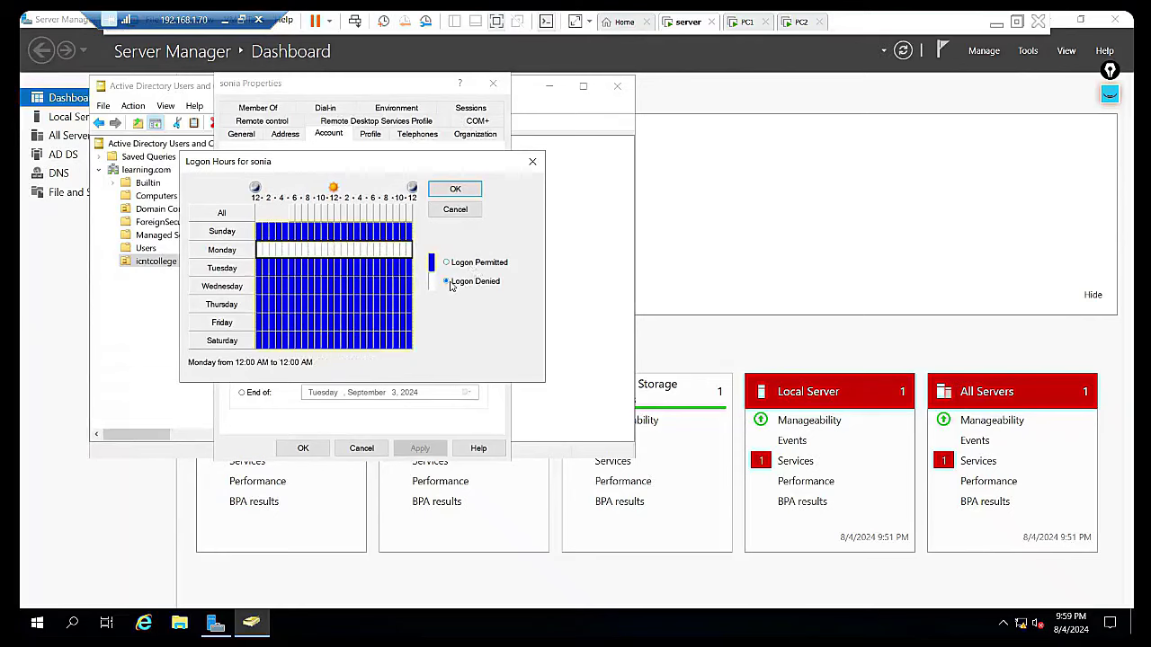